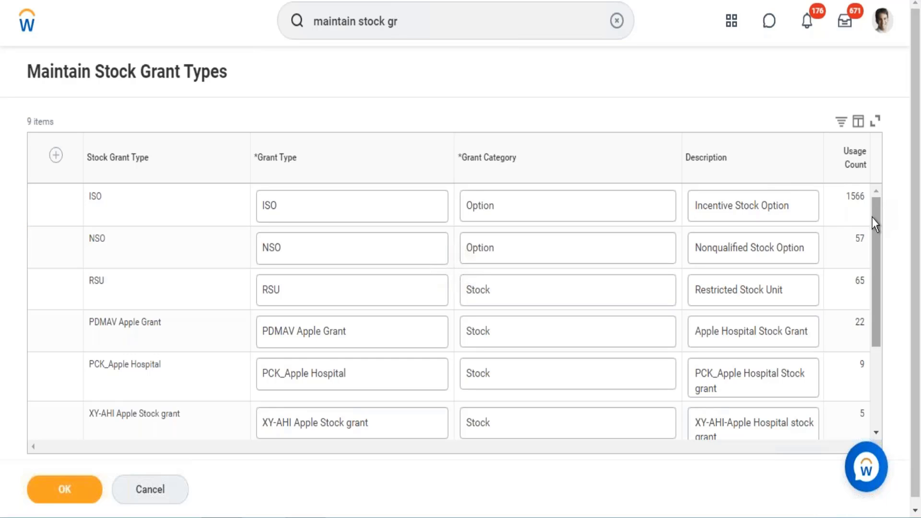
Step: Add a new row to the stock grant types table with the grant type Restricted Stock
{"action": "left_click_drag", "start_coordinate": [877, 209], "coordinate": [877, 302]}
{"action": "left_click_drag", "start_coordinate": [872, 362], "coordinate": [878, 175]}
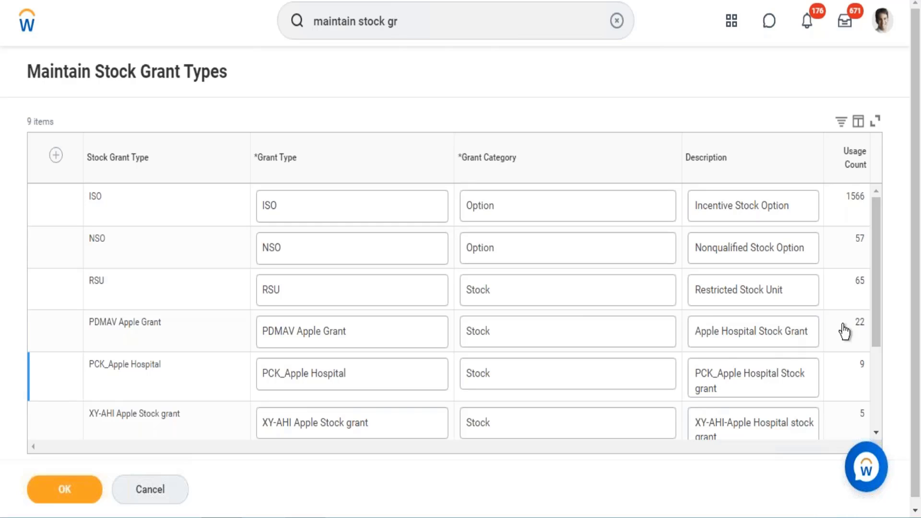
{"action": "scroll", "coordinate": [872, 302], "scroll_direction": "down", "scroll_amount": 2}
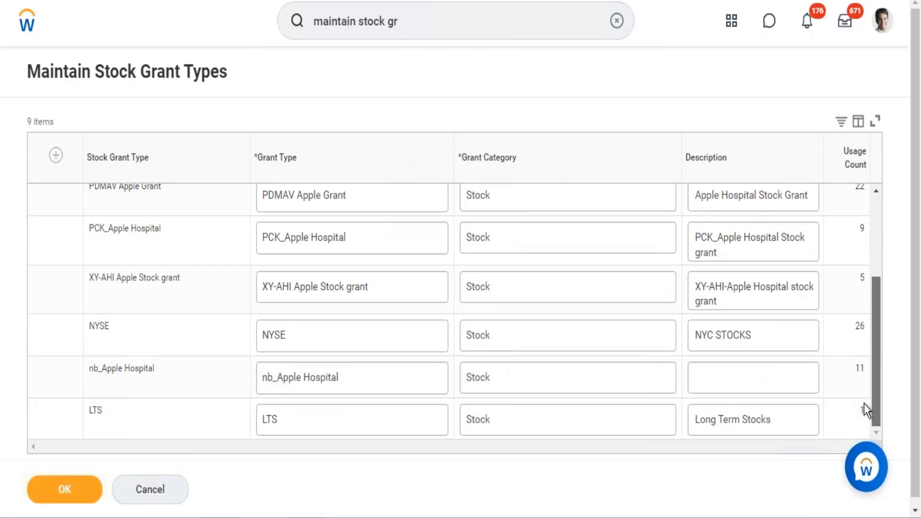
{"action": "scroll", "coordinate": [868, 226], "scroll_direction": "up", "scroll_amount": 3}
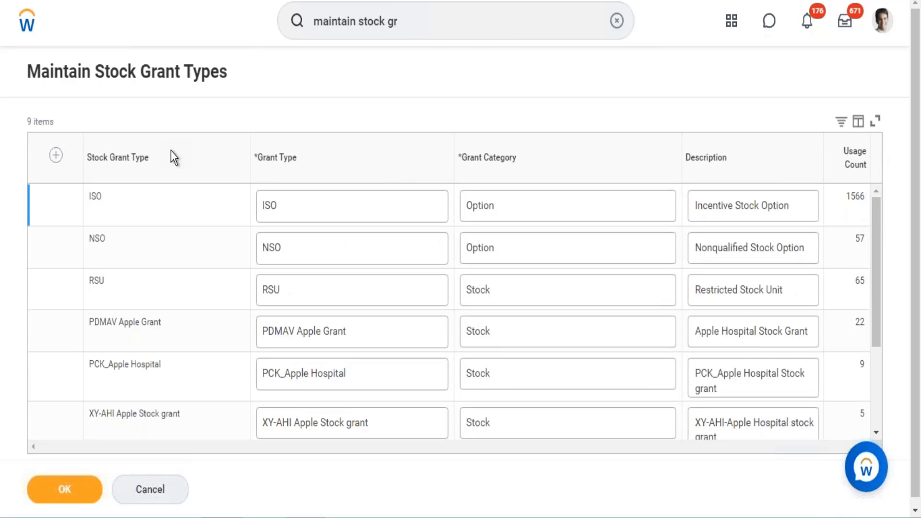
{"action": "left_click", "coordinate": [57, 158]}
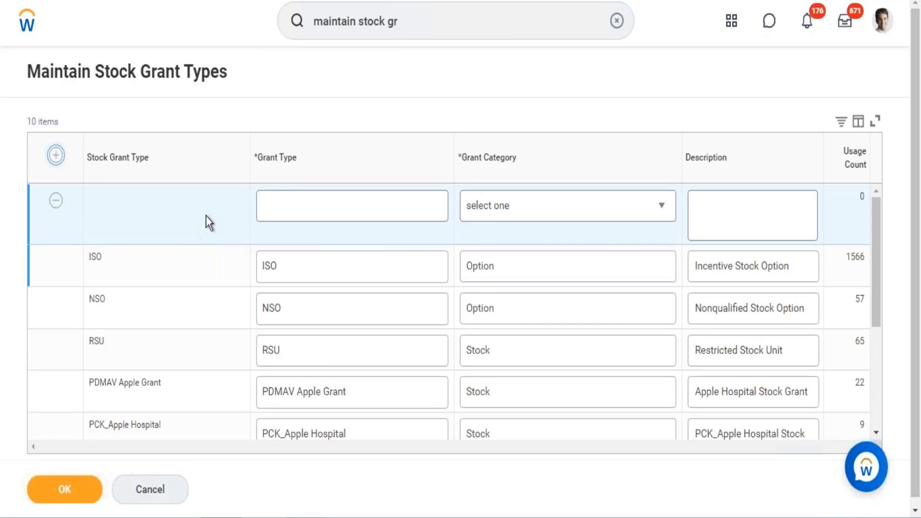
{"action": "left_click", "coordinate": [304, 205]}
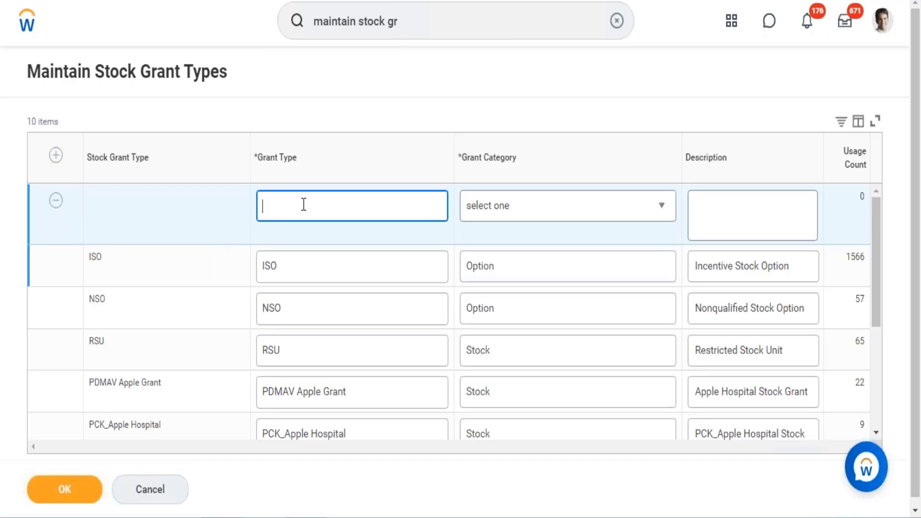
{"action": "type", "text": "Restricted"}
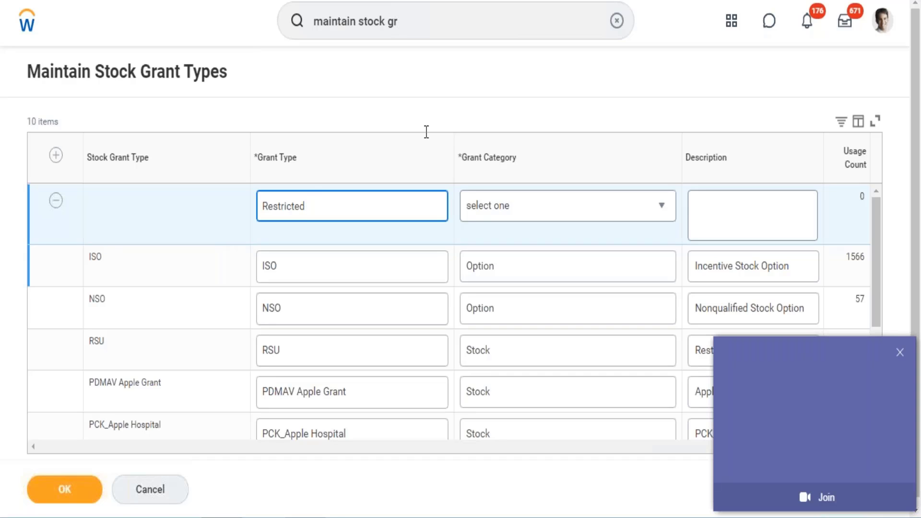
{"action": "left_click", "coordinate": [900, 354]}
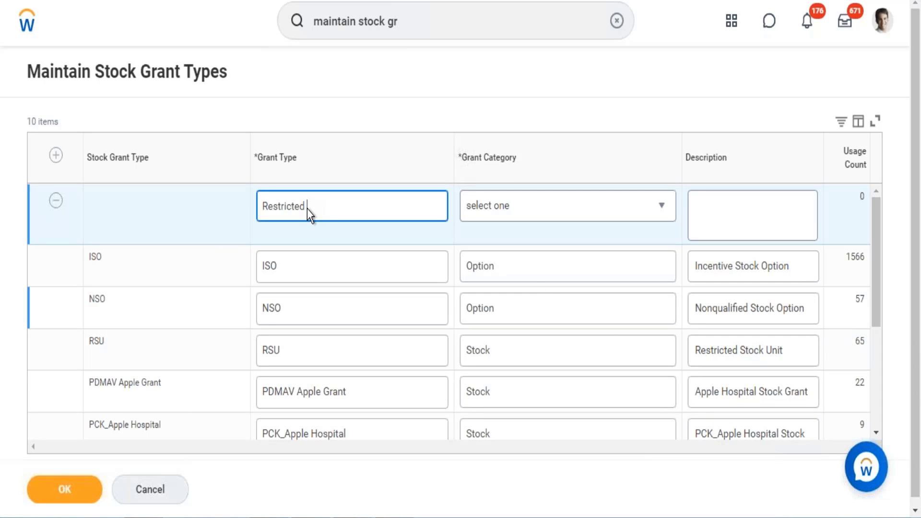
{"action": "type", "text": "Stock"}
Step: Set the new row's grant category to Stock and its description to Restricted Stock
{"action": "left_click", "coordinate": [499, 210]}
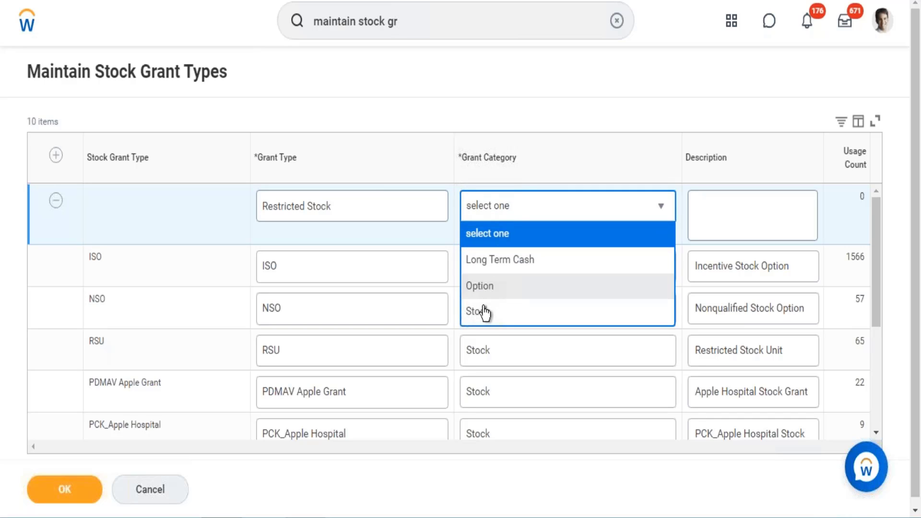
{"action": "left_click", "coordinate": [485, 312]}
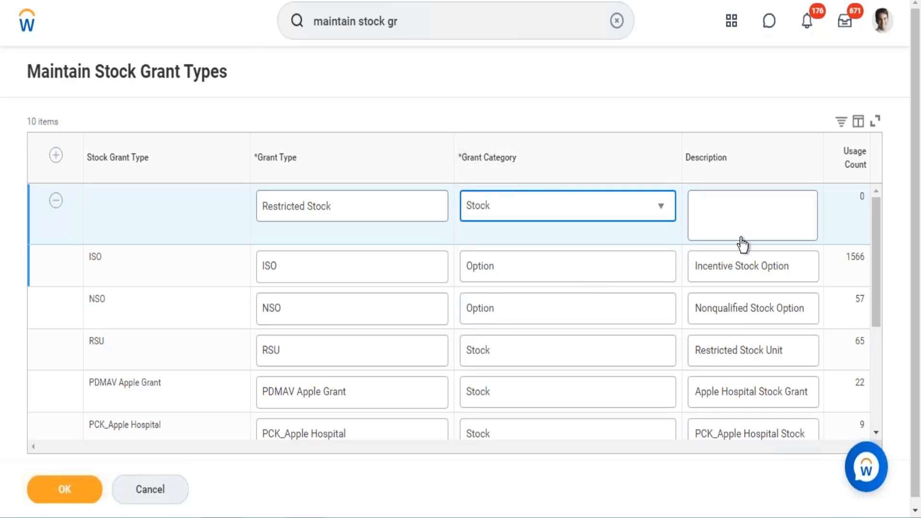
{"action": "left_click", "coordinate": [741, 212]}
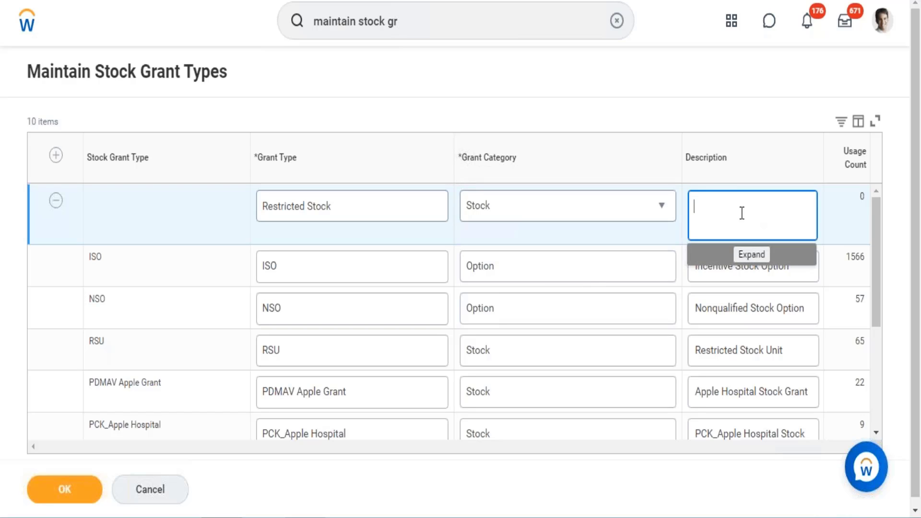
{"action": "type", "text": "Restricted Stock"}
Step: Check the usage counts of the existing grant types and save the new Restricted Stock grant type
{"action": "left_click", "coordinate": [878, 227]}
{"action": "left_click_drag", "start_coordinate": [879, 227], "coordinate": [879, 250]}
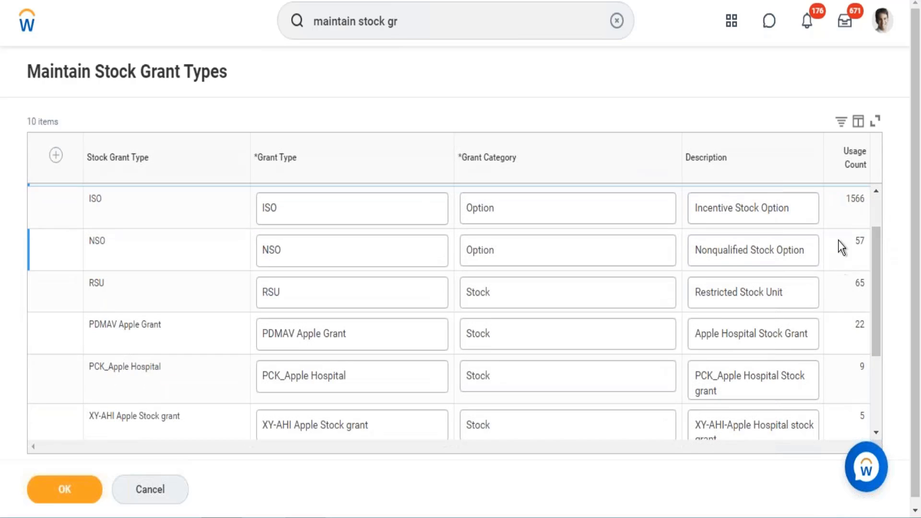
{"action": "left_click_drag", "start_coordinate": [842, 203], "coordinate": [864, 200]}
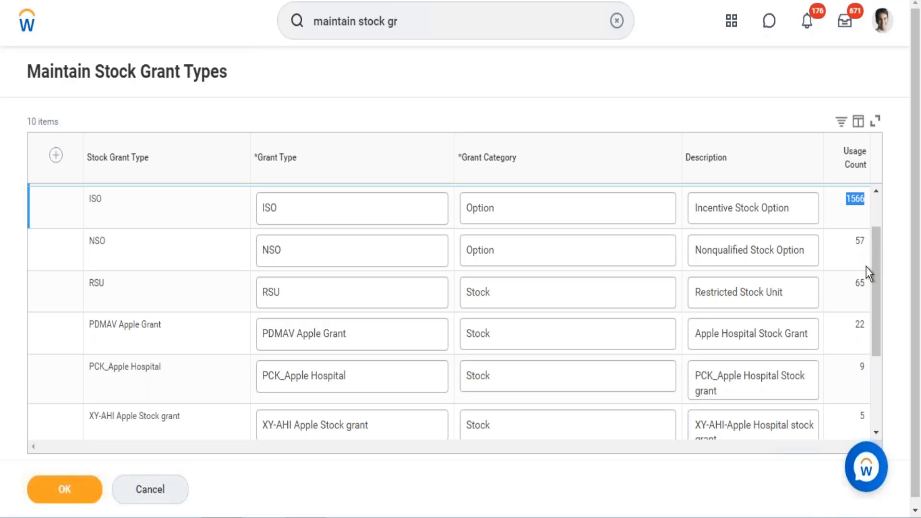
{"action": "left_click_drag", "start_coordinate": [862, 339], "coordinate": [880, 252]}
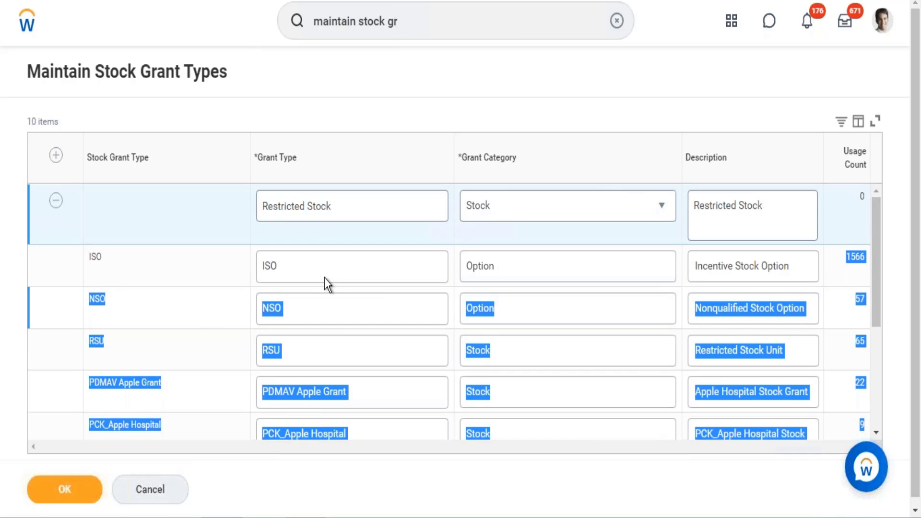
{"action": "left_click", "coordinate": [61, 494]}
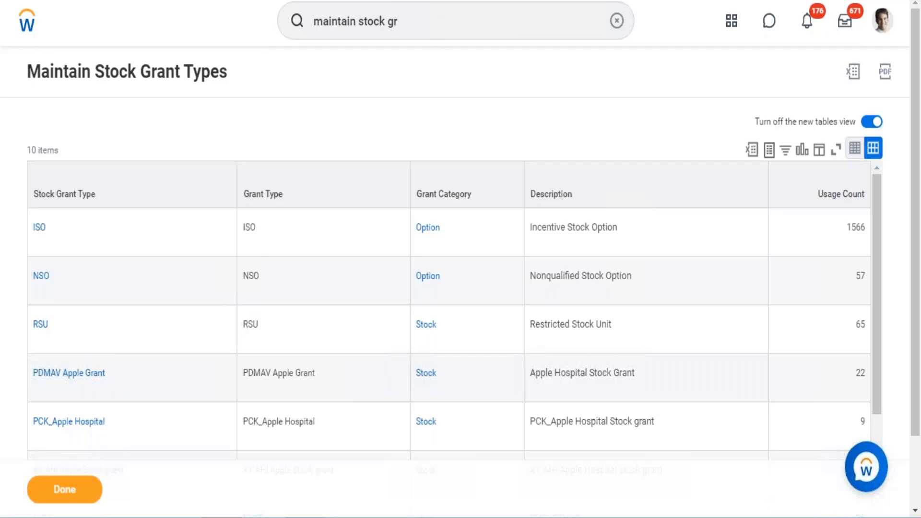
Step: Search for "create stock plan" and open the Create Stock Plan task
{"action": "left_click", "coordinate": [399, 21]}
{"action": "left_click_drag", "start_coordinate": [399, 21], "coordinate": [313, 21]}
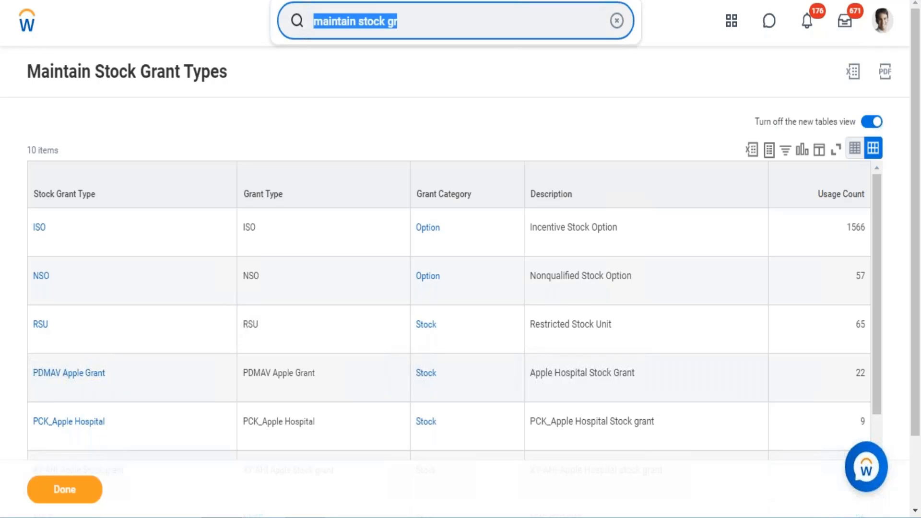
{"action": "type", "text": "creat"}
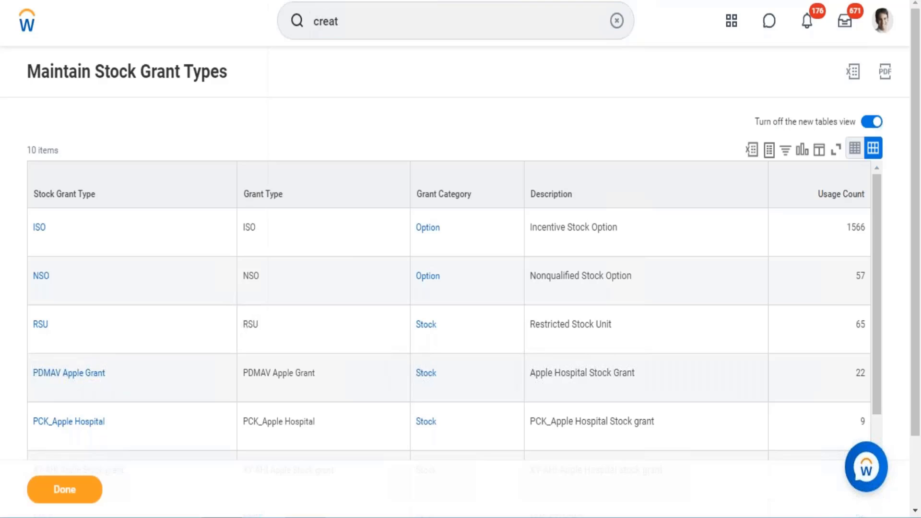
{"action": "scroll", "coordinate": [431, 14], "scroll_direction": "down", "scroll_amount": 2}
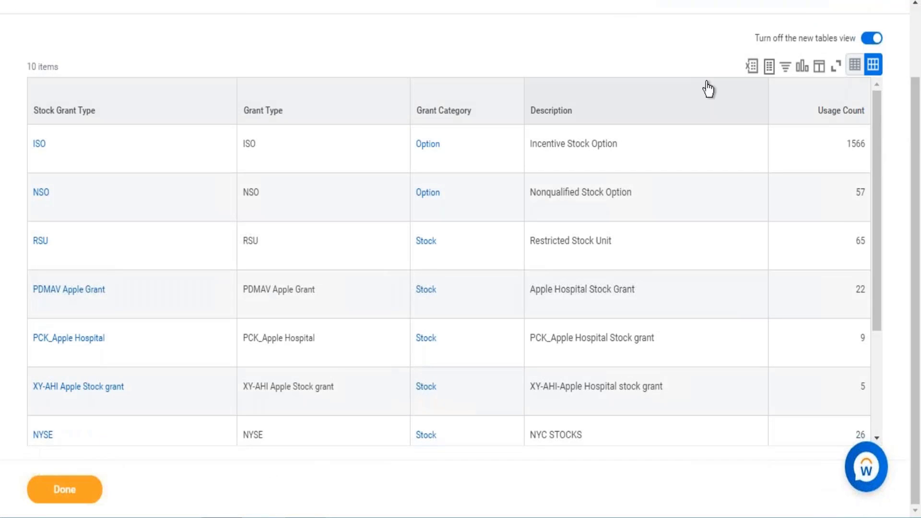
{"action": "left_click", "coordinate": [915, 30]}
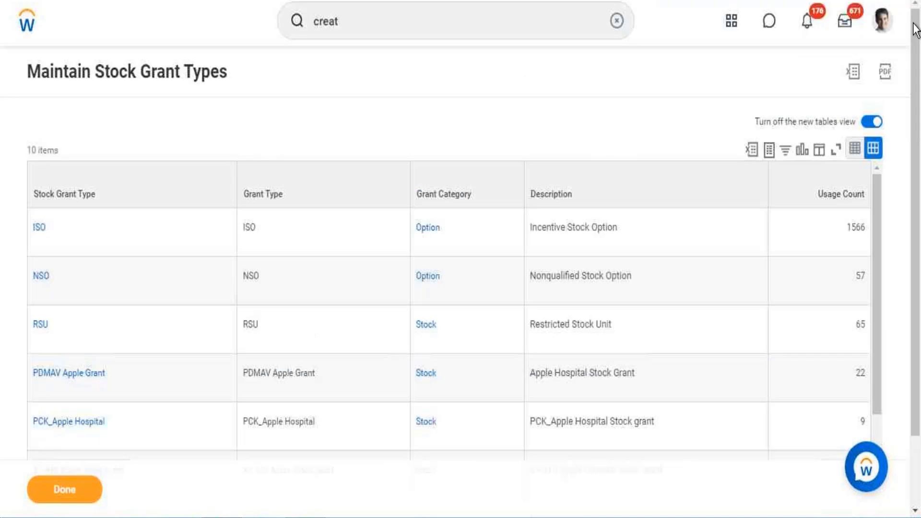
{"action": "left_click", "coordinate": [420, 23]}
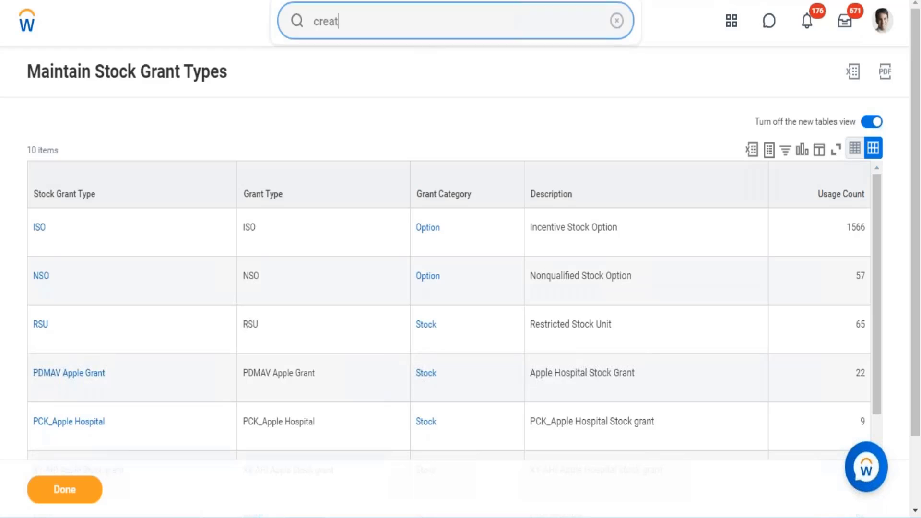
{"action": "type", "text": "e sto"}
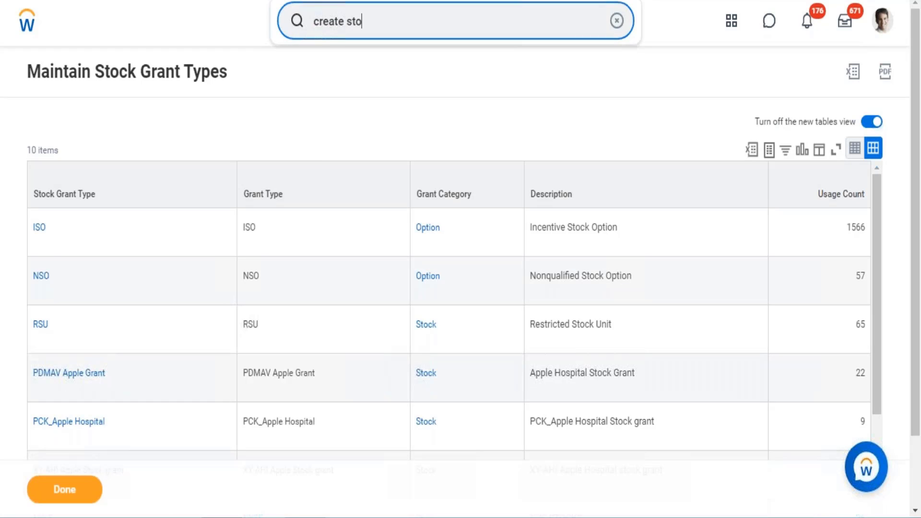
{"action": "type", "text": "ck plan"}
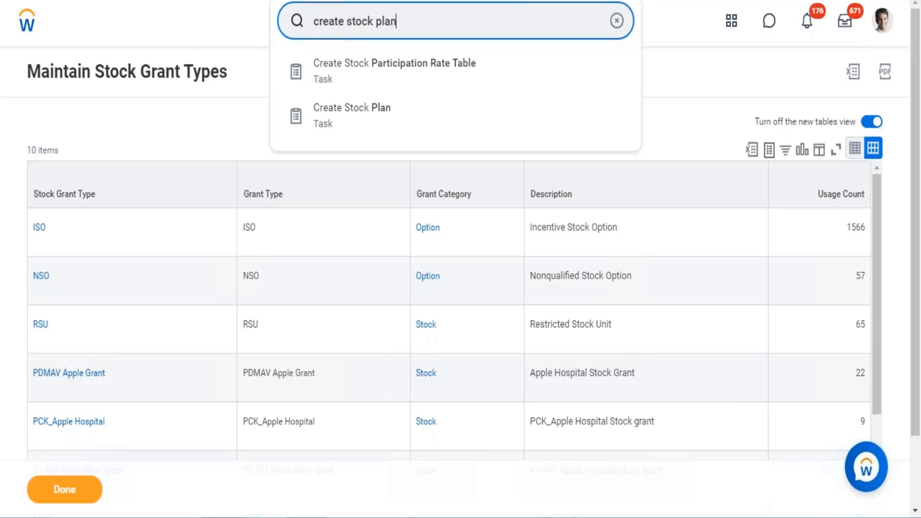
{"action": "left_click", "coordinate": [376, 77]}
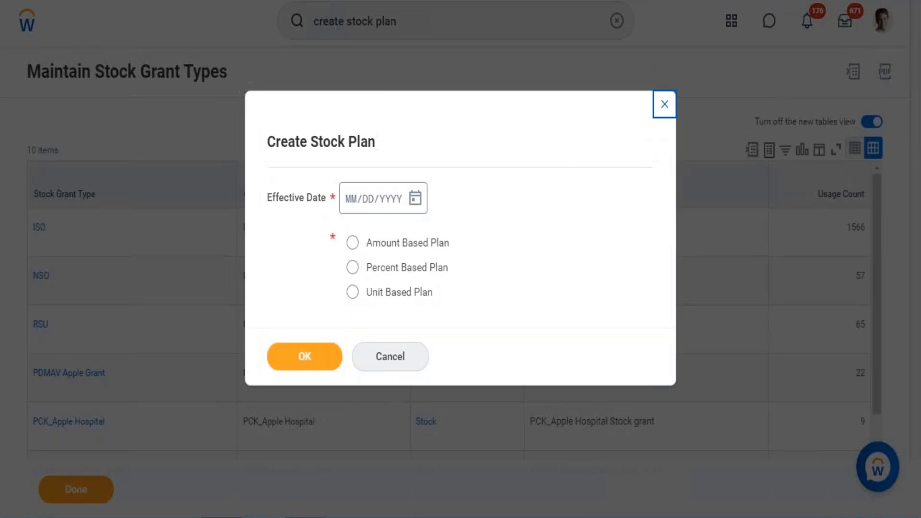
Step: Start a Unit Based Plan with the effective date 12/01/2017
{"action": "left_click", "coordinate": [416, 198]}
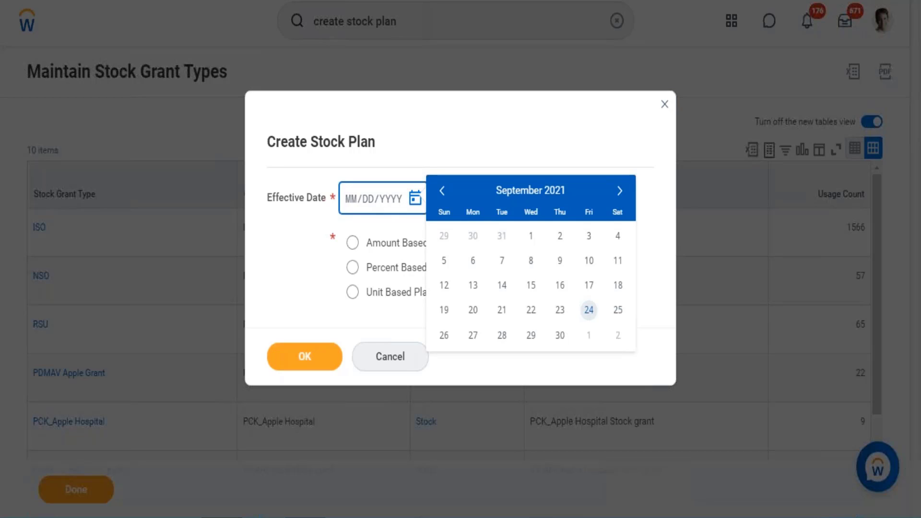
{"action": "left_click", "coordinate": [351, 199]}
{"action": "type", "text": "12/0"}
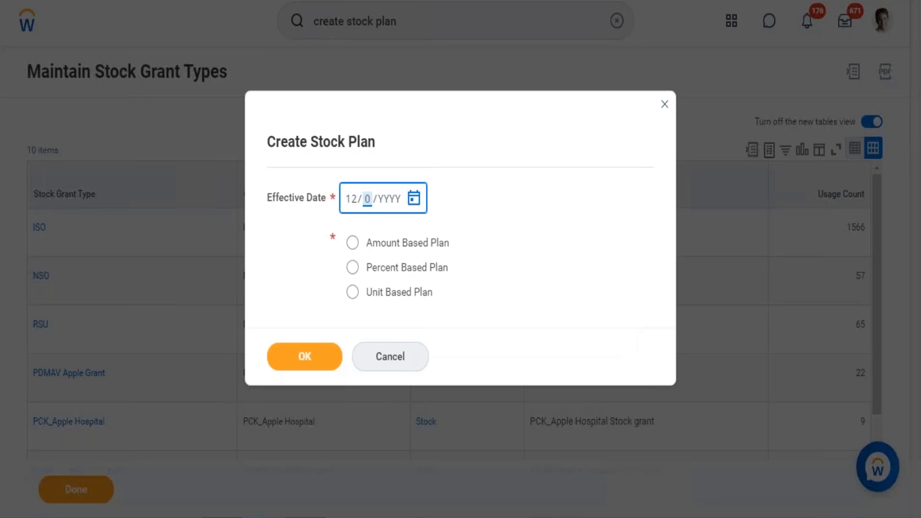
{"action": "type", "text": "1/20"}
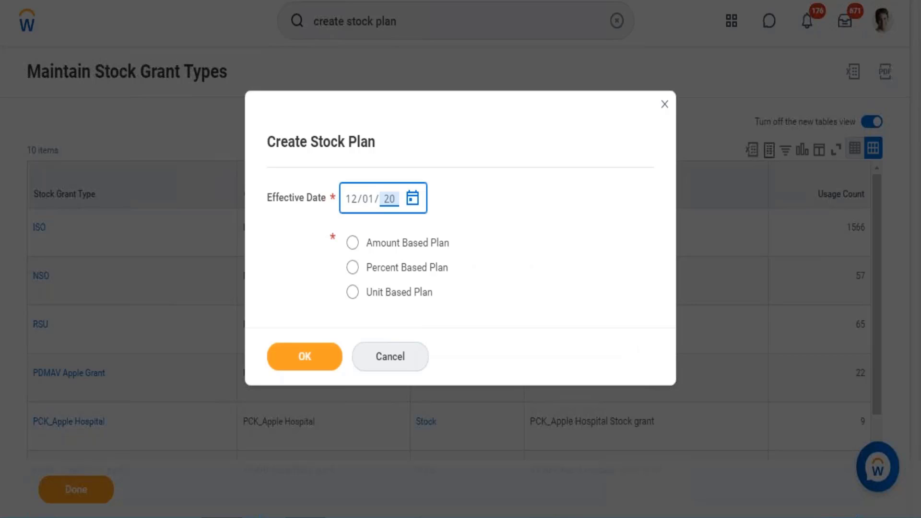
{"action": "type", "text": "17"}
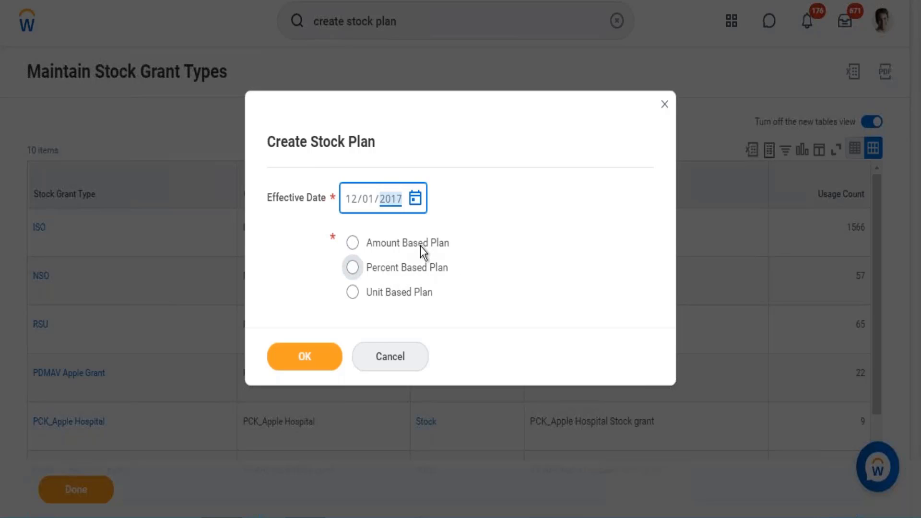
{"action": "left_click", "coordinate": [402, 289]}
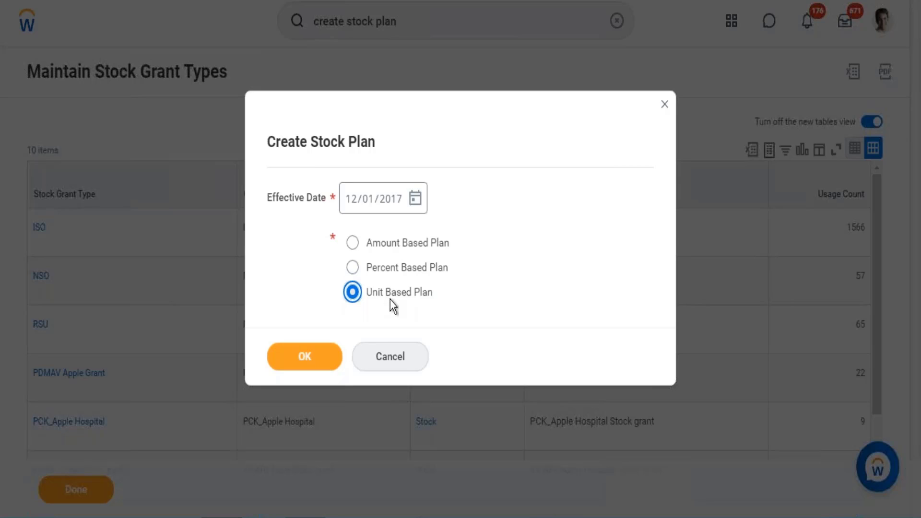
{"action": "left_click", "coordinate": [311, 367]}
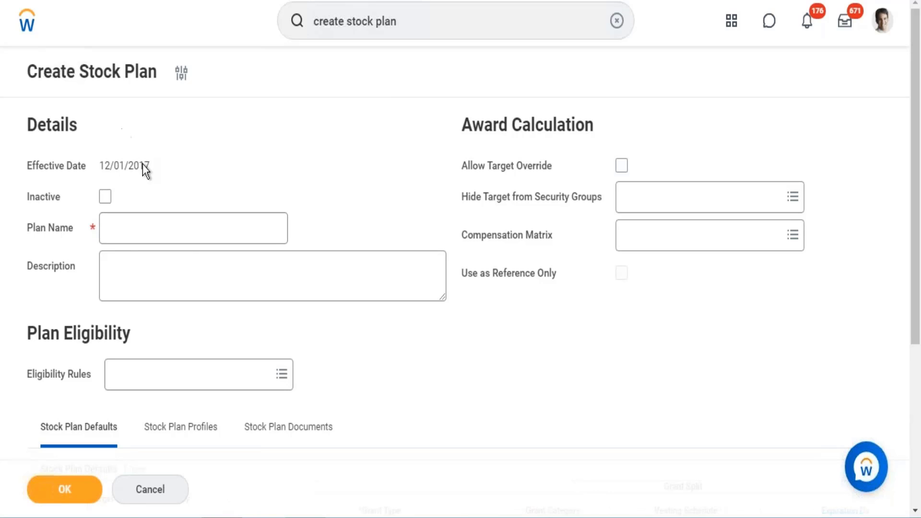
Step: Name the stock plan "Stock Plan - WD HRIS"
{"action": "left_click", "coordinate": [131, 227]}
{"action": "type", "text": "S"}
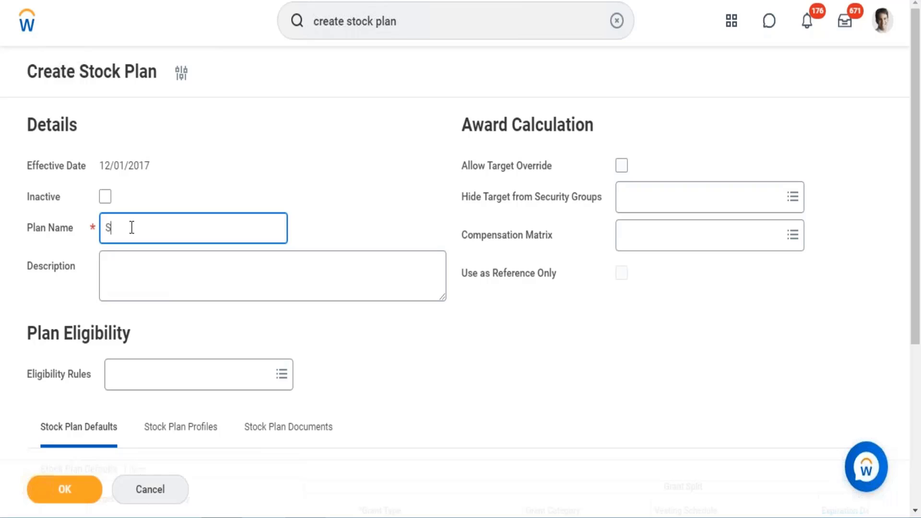
{"action": "type", "text": "tock Plan - WD HRIS"}
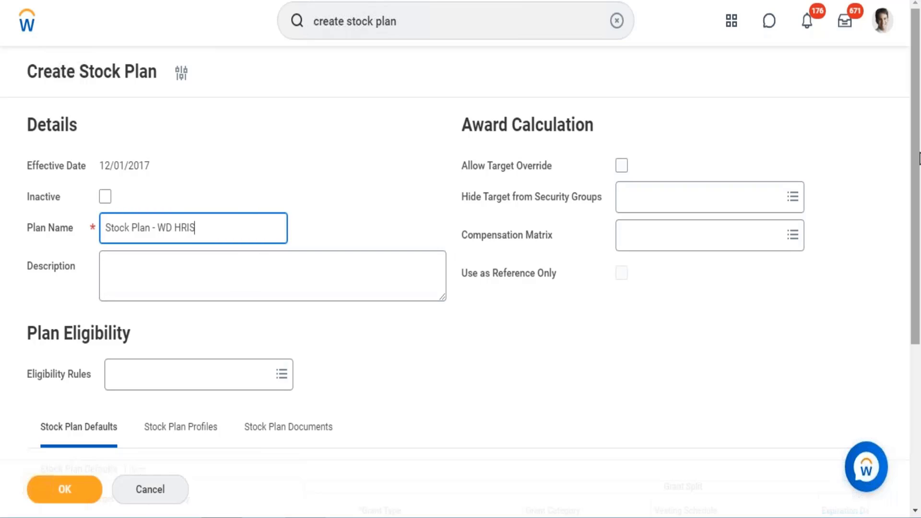
Step: Search the plan's eligibility rules for "Comp Elig" and select Comp Eligibility Rule
{"action": "scroll", "coordinate": [920, 160], "scroll_direction": "down", "scroll_amount": 1}
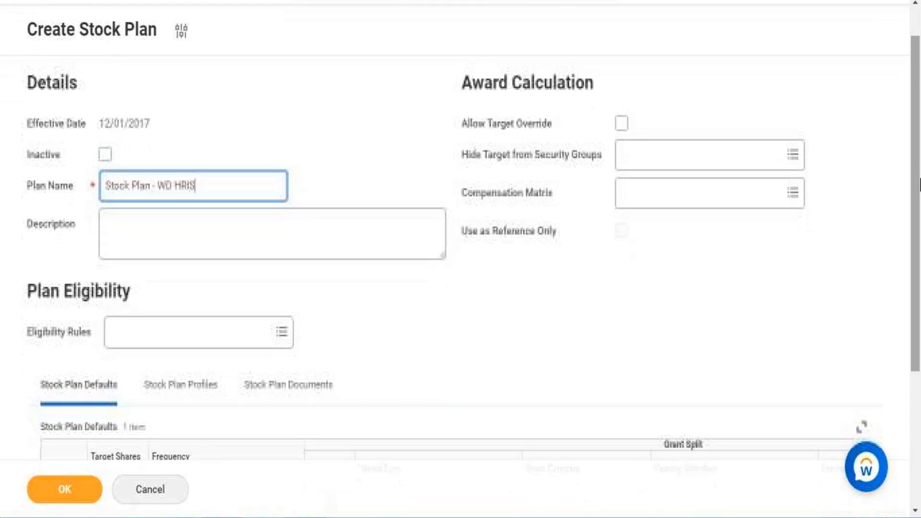
{"action": "left_click", "coordinate": [183, 340]}
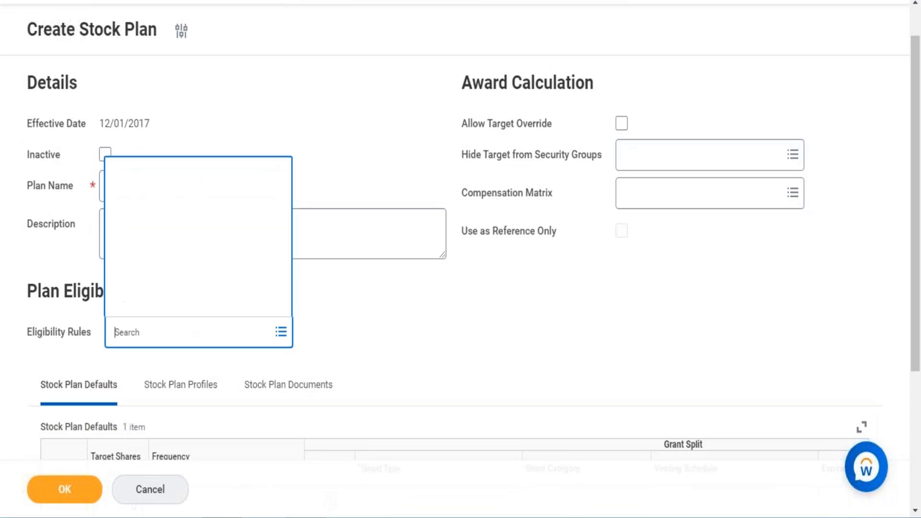
{"action": "type", "text": "Co"}
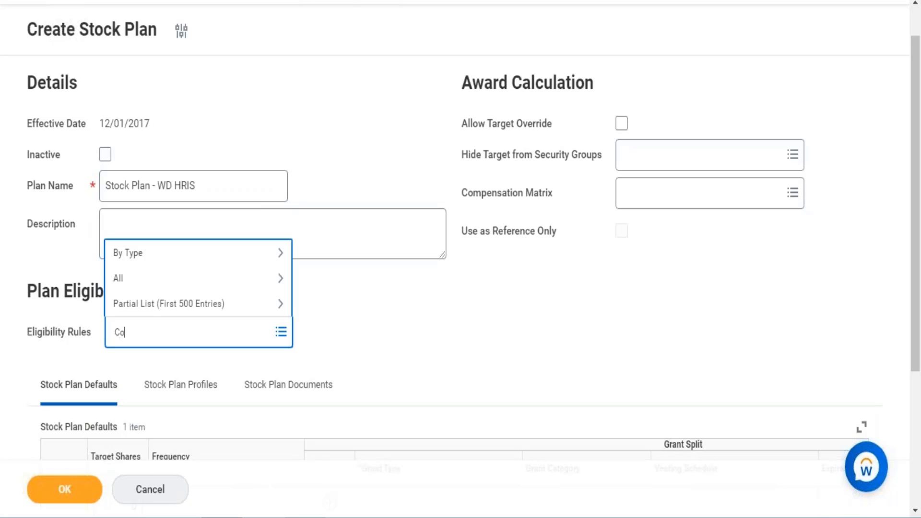
{"action": "type", "text": "mpl el"}
{"action": "type", "text": "ig"}
{"action": "key", "text": "BackSpace"}
{"action": "key", "text": "BackSpace"}
{"action": "key", "text": "BackSpace"}
{"action": "key", "text": "BackSpace"}
{"action": "key", "text": "BackSpace"}
{"action": "key", "text": "BackSpace"}
{"action": "type", "text": "Elig"}
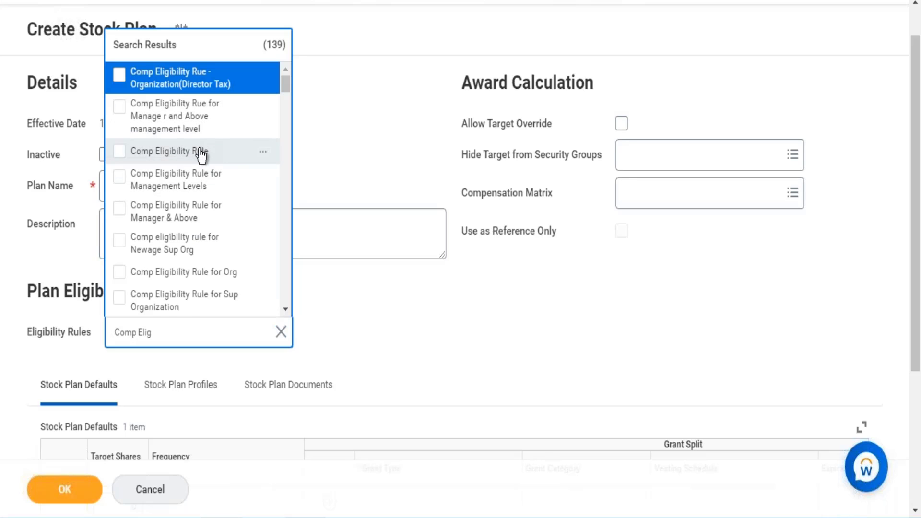
{"action": "left_click", "coordinate": [201, 154]}
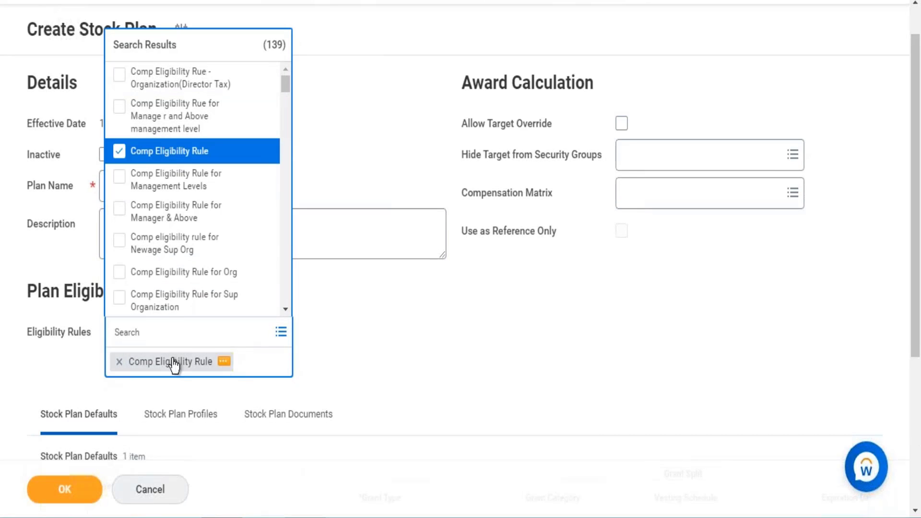
Step: Open the selected Comp Eligibility Rule separately to view its rule conditions, and close the eligibility rule list
{"action": "right_click", "coordinate": [168, 367]}
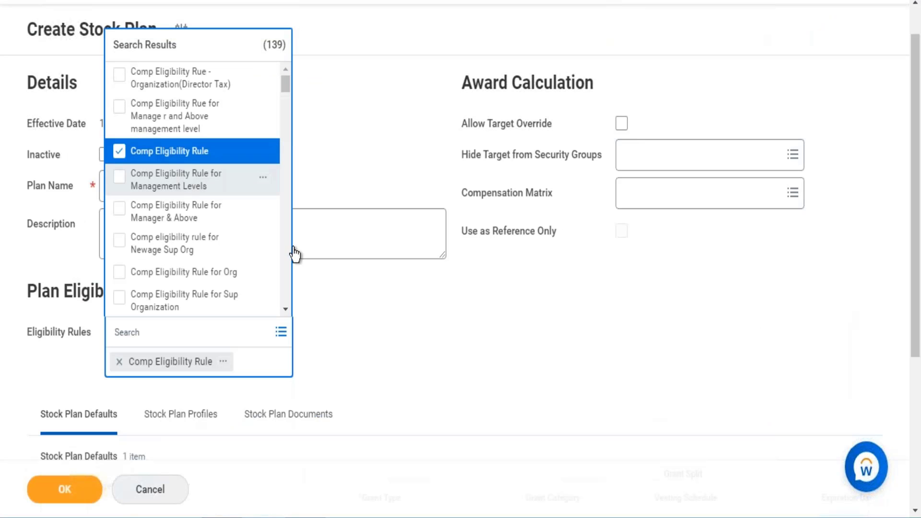
{"action": "left_click", "coordinate": [408, 304]}
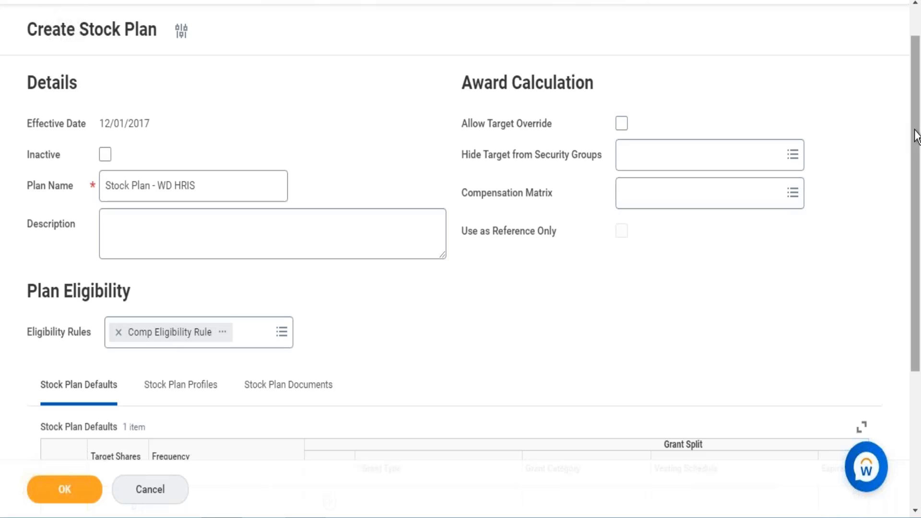
Step: Allow target override and set the compensation matrix to Compensation Matrix by Review Rating and Quartile (Weighted) - Multiple Targets
{"action": "left_click_drag", "start_coordinate": [915, 178], "coordinate": [914, 154]}
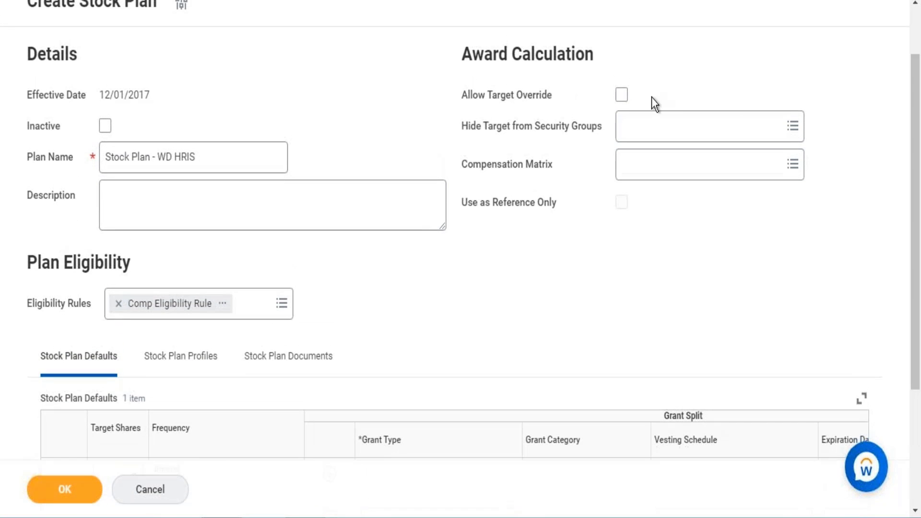
{"action": "left_click", "coordinate": [623, 95]}
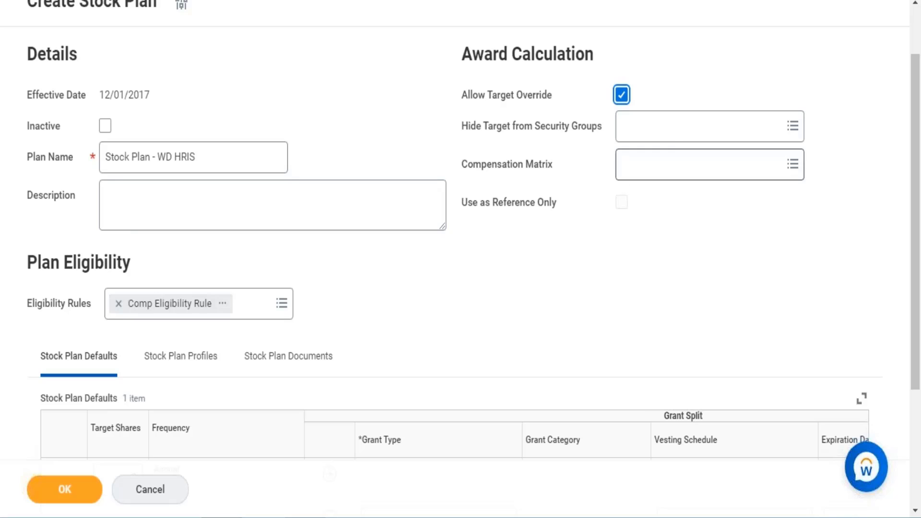
{"action": "left_click", "coordinate": [710, 165]}
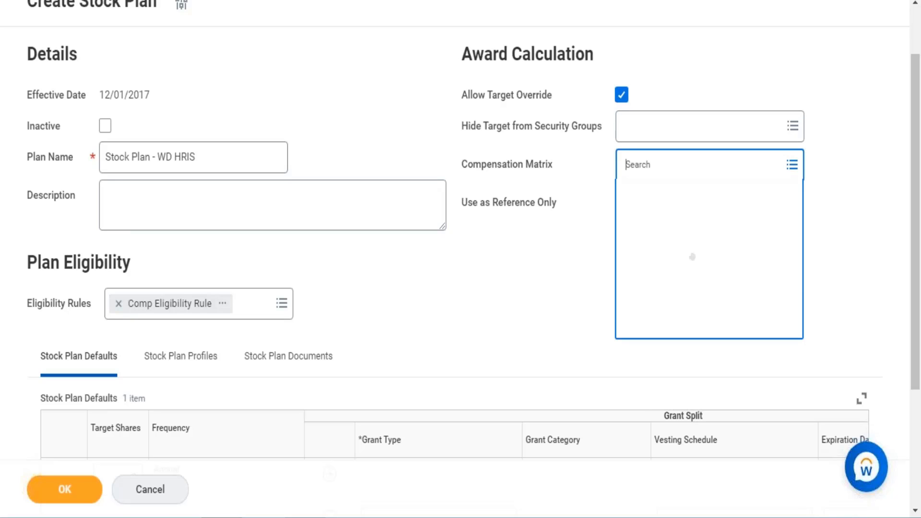
{"action": "type", "text": "com"}
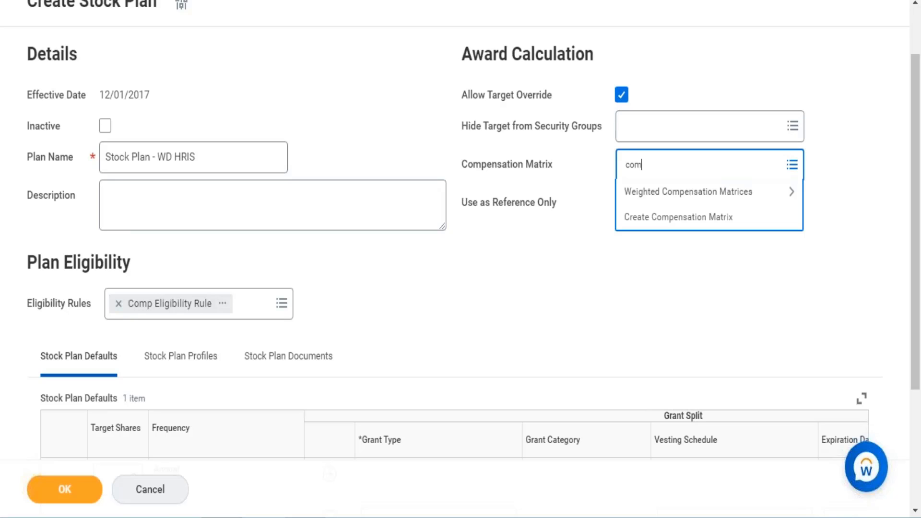
{"action": "type", "text": "peniosat"}
{"action": "left_click", "coordinate": [662, 164]}
{"action": "type", "text": "n"}
{"action": "left_click_drag", "start_coordinate": [678, 165], "coordinate": [659, 171]}
{"action": "key", "text": "BackSpace"}
{"action": "key", "text": "BackSpace"}
{"action": "type", "text": "sation"}
{"action": "key", "text": "Return"}
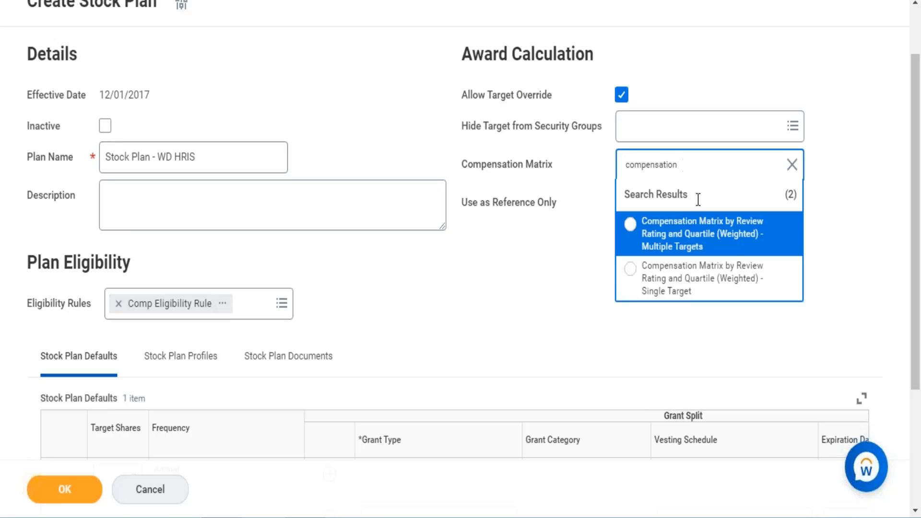
{"action": "left_click", "coordinate": [690, 234]}
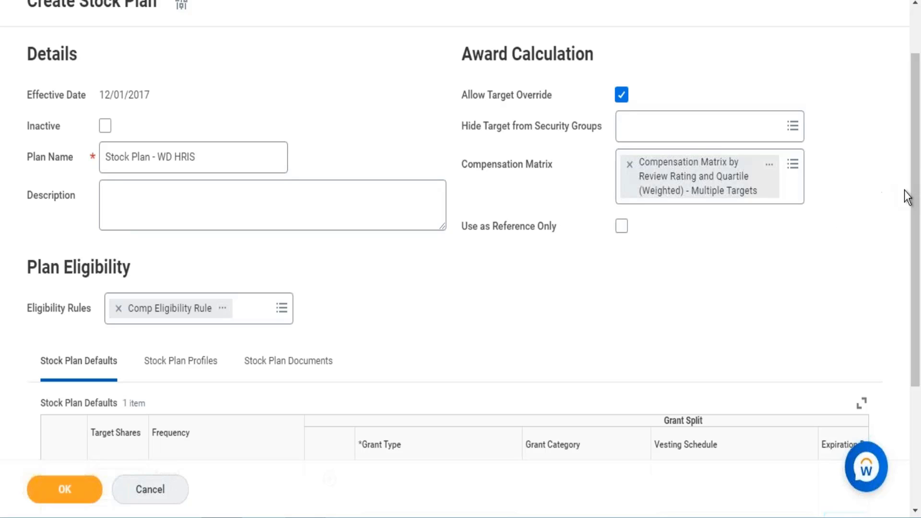
Step: Set the stock plan default's target shares to 200 and its grant split's grant type to Restricted Stock
{"action": "left_click_drag", "start_coordinate": [919, 145], "coordinate": [919, 207]}
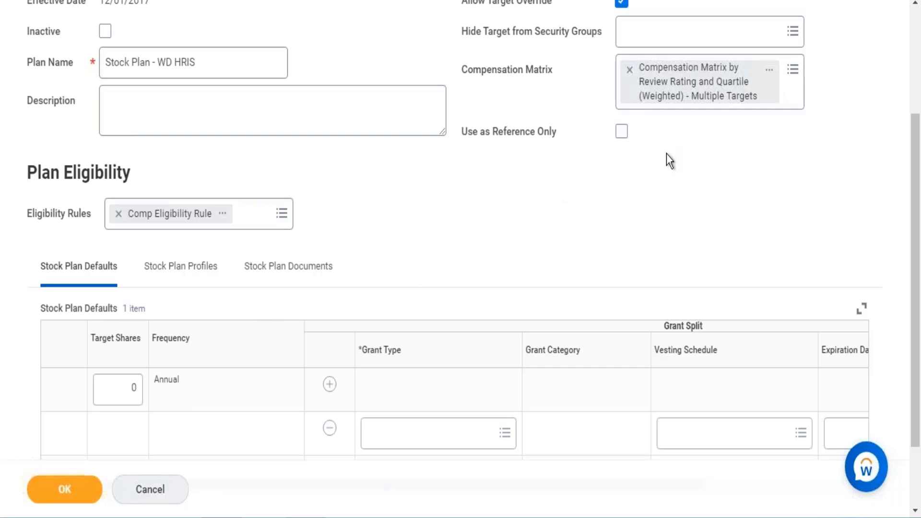
{"action": "left_click_drag", "start_coordinate": [917, 219], "coordinate": [916, 258]}
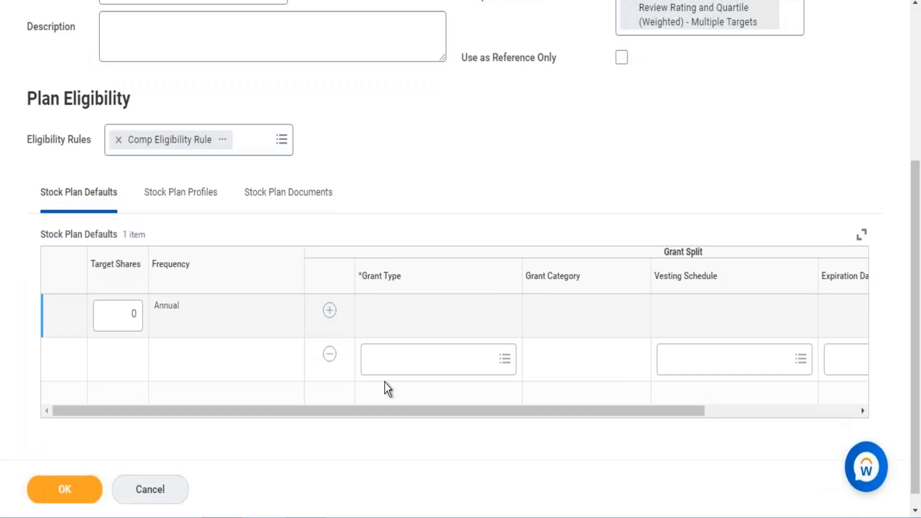
{"action": "left_click", "coordinate": [131, 317]}
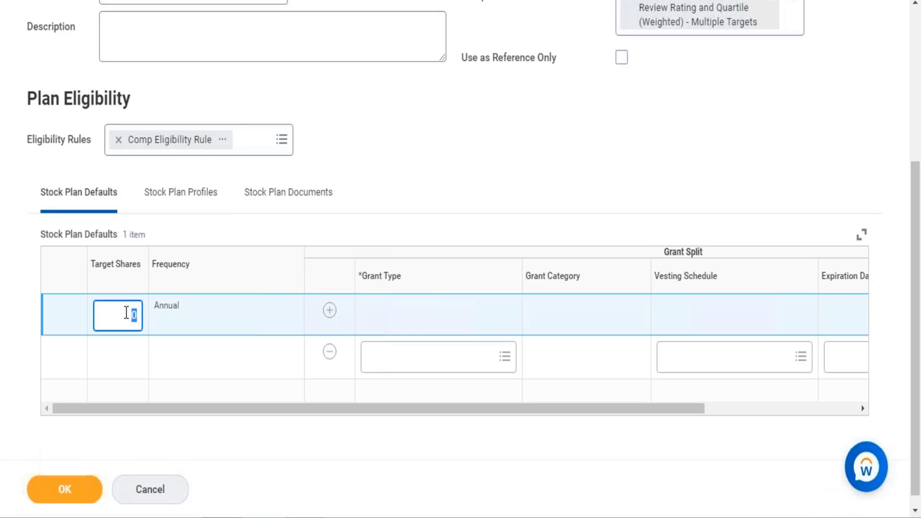
{"action": "type", "text": "200"}
{"action": "left_click", "coordinate": [428, 369]}
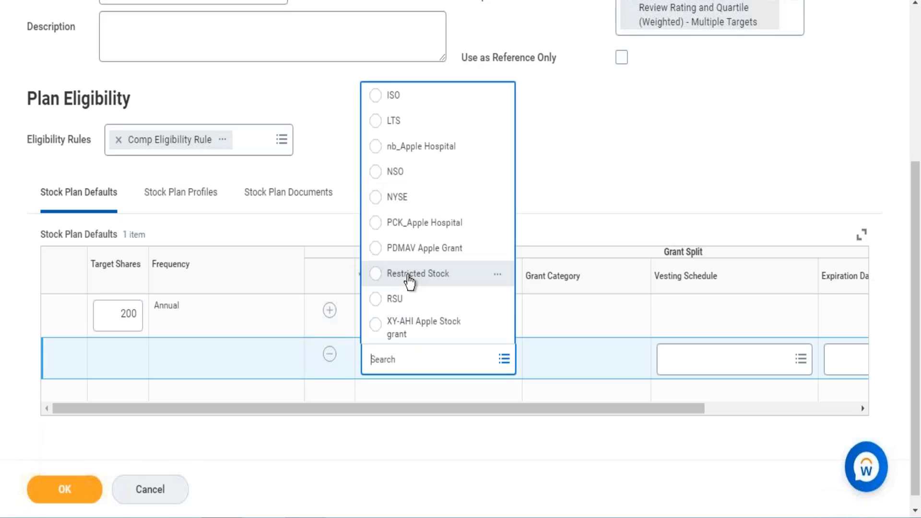
{"action": "left_click", "coordinate": [410, 277]}
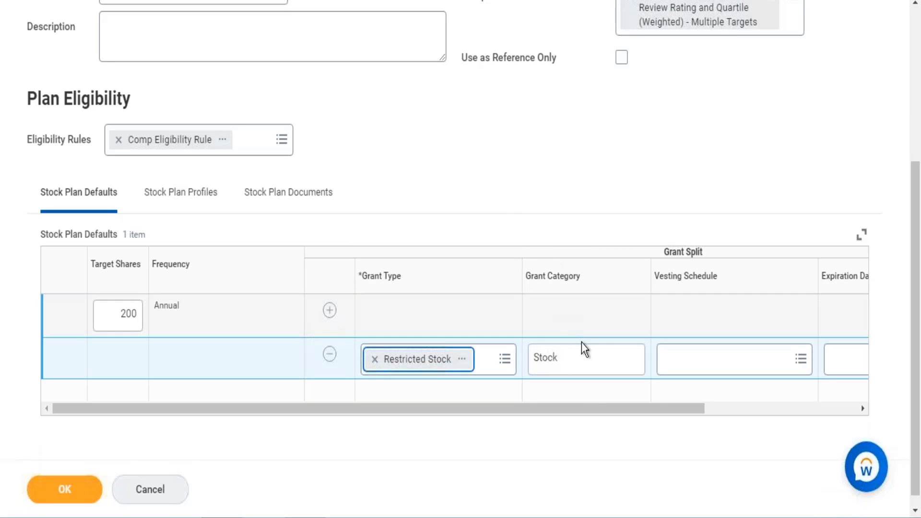
Step: Give the Restricted Stock grant the vesting schedule 4-Year, Monthly and the expiration rule 5 Years from Grant Date
{"action": "left_click_drag", "start_coordinate": [591, 414], "coordinate": [637, 403]}
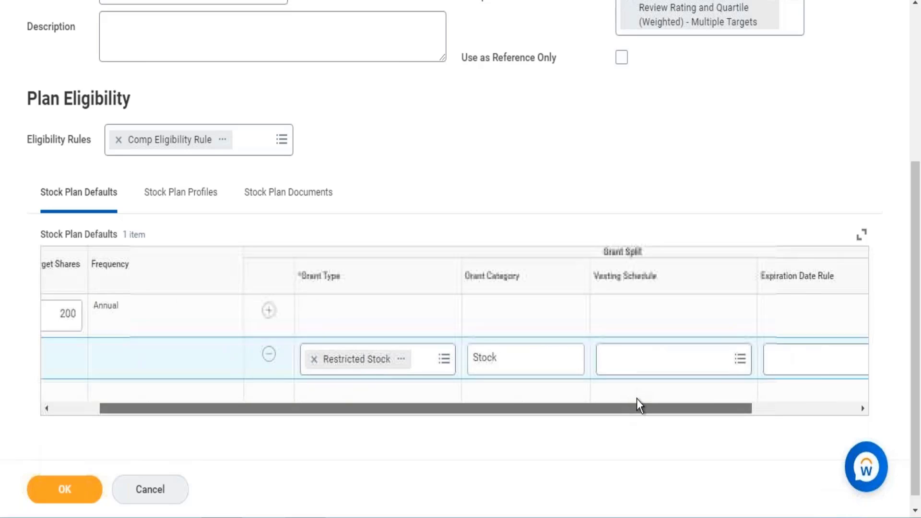
{"action": "left_click", "coordinate": [662, 359]}
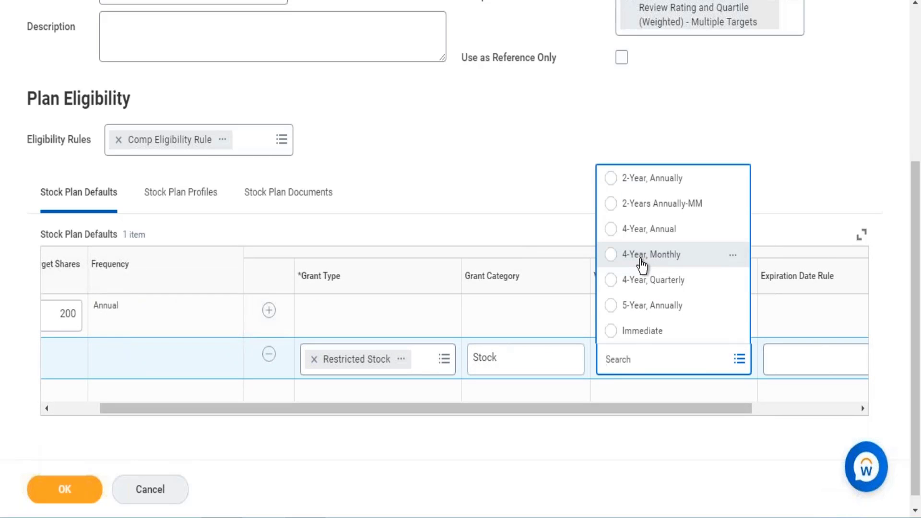
{"action": "left_click", "coordinate": [643, 259]}
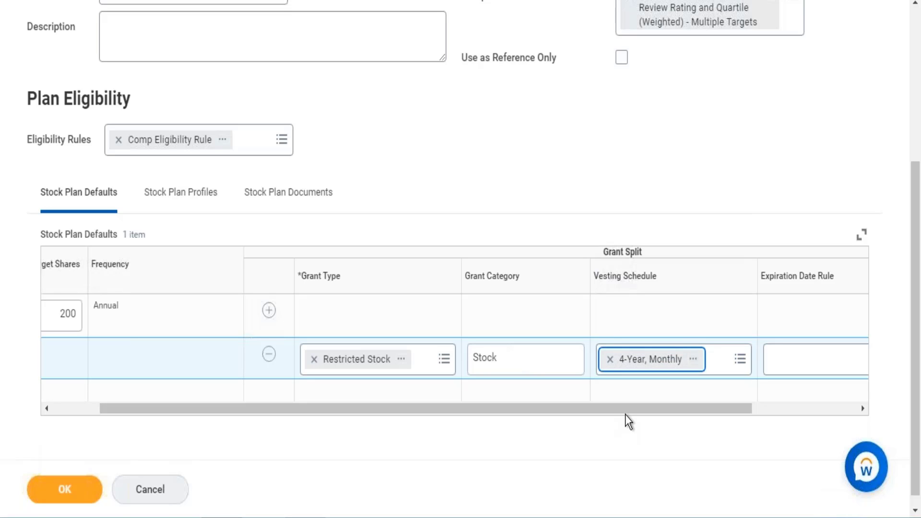
{"action": "left_click_drag", "start_coordinate": [629, 412], "coordinate": [727, 384]}
{"action": "left_click", "coordinate": [727, 359]}
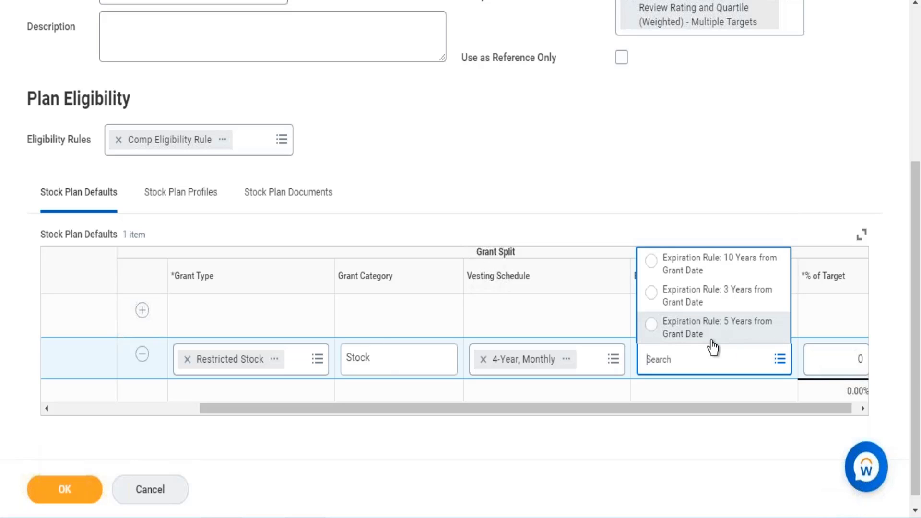
{"action": "left_click", "coordinate": [712, 341]}
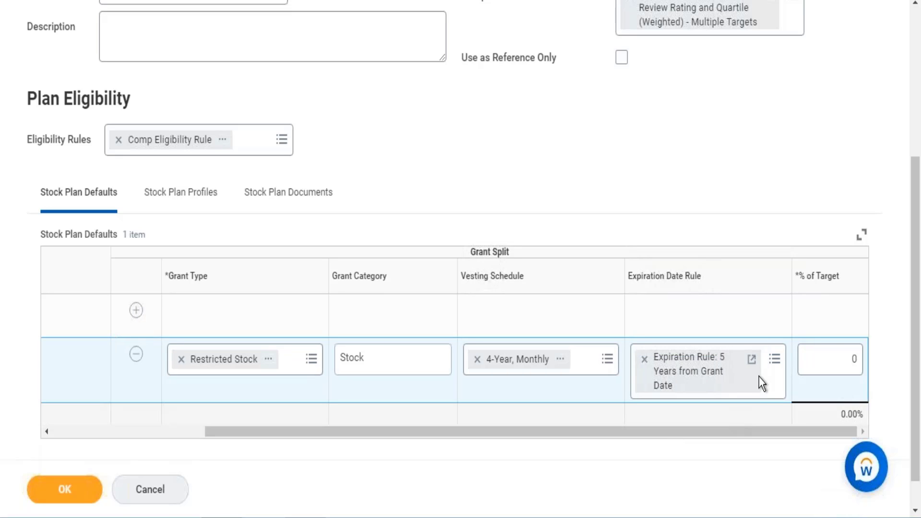
Step: Set the Restricted Stock grant's percentage of target to 100 and submit the stock plan
{"action": "left_click", "coordinate": [848, 351]}
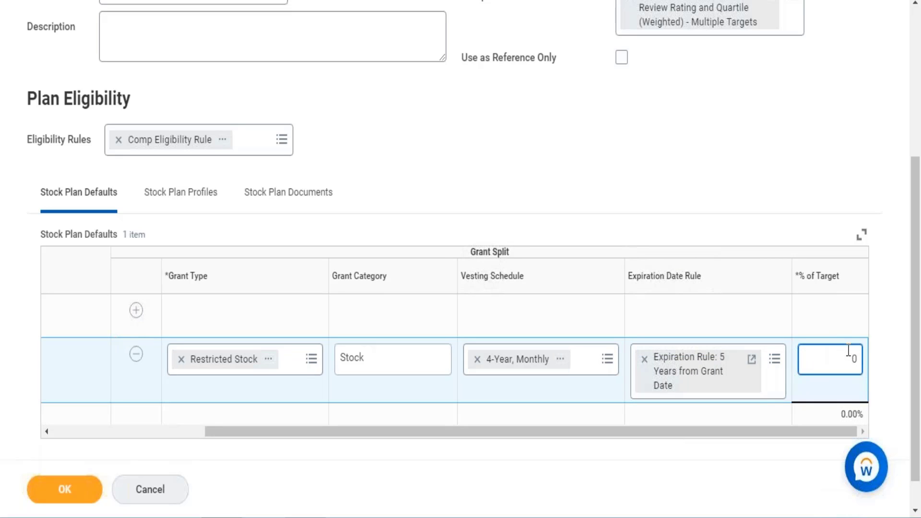
{"action": "type", "text": "100"}
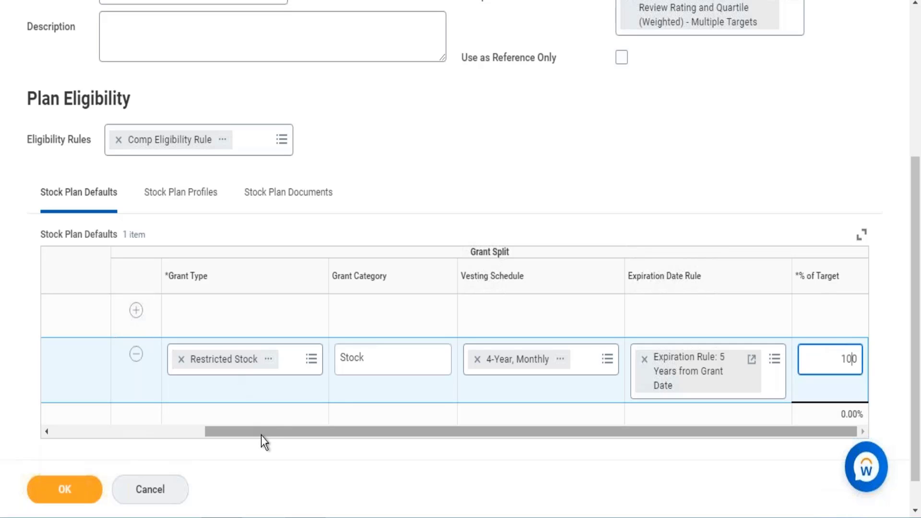
{"action": "left_click_drag", "start_coordinate": [261, 435], "coordinate": [291, 425]}
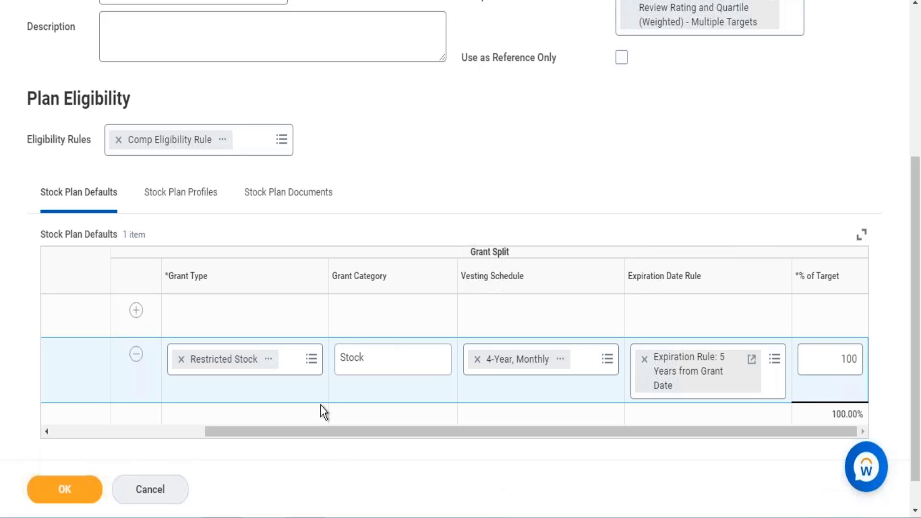
{"action": "left_click", "coordinate": [64, 489]}
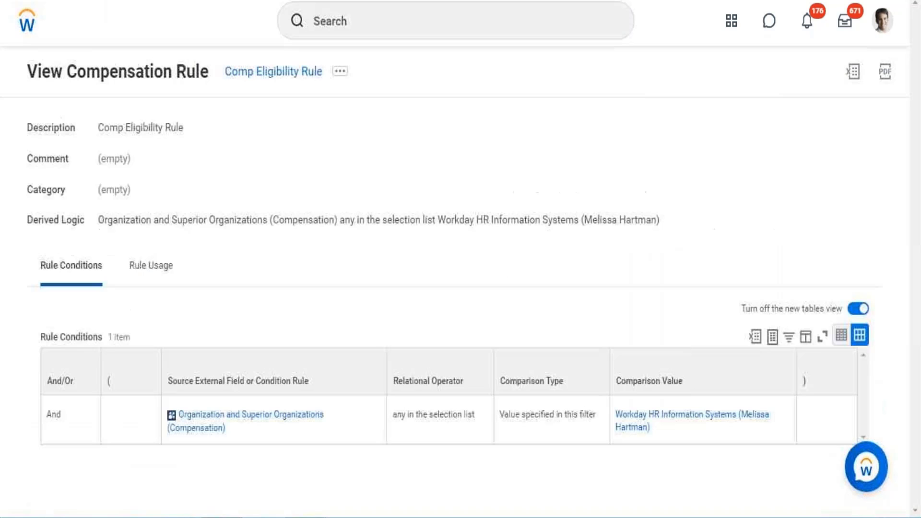
Step: Search for "rollout com" and open the Rollout Compensation Plans to Employees task
{"action": "left_click", "coordinate": [356, 26]}
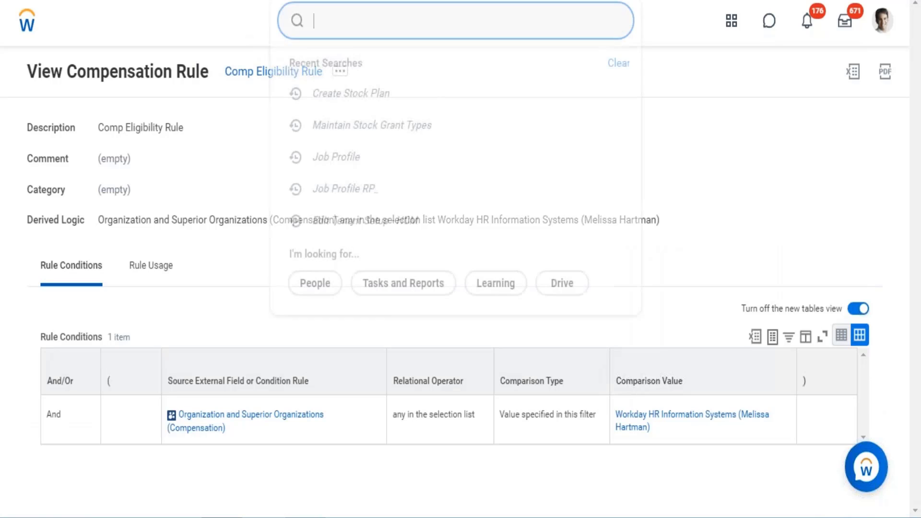
{"action": "type", "text": "roll"}
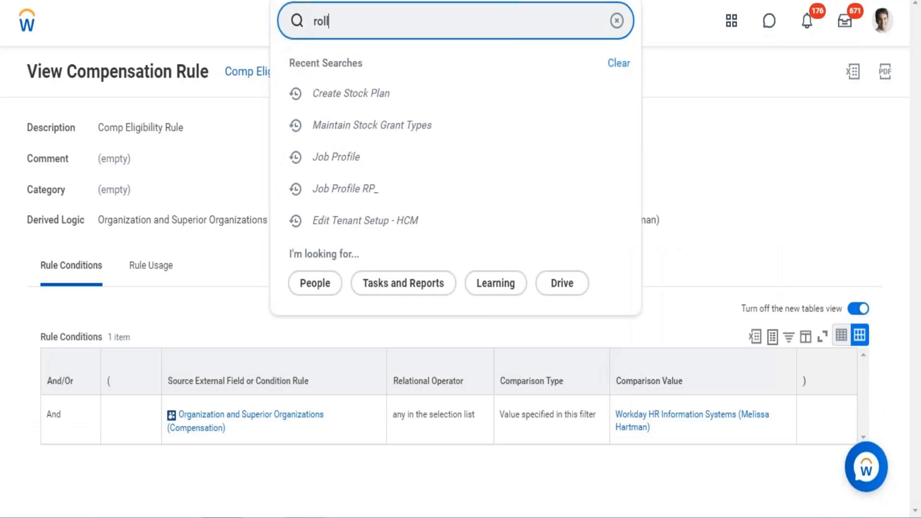
{"action": "type", "text": "out com"}
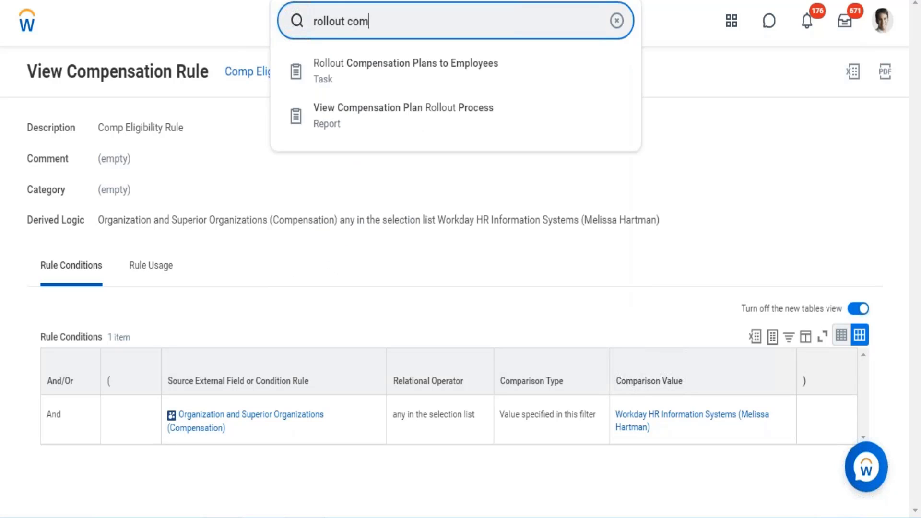
{"action": "left_click", "coordinate": [389, 82]}
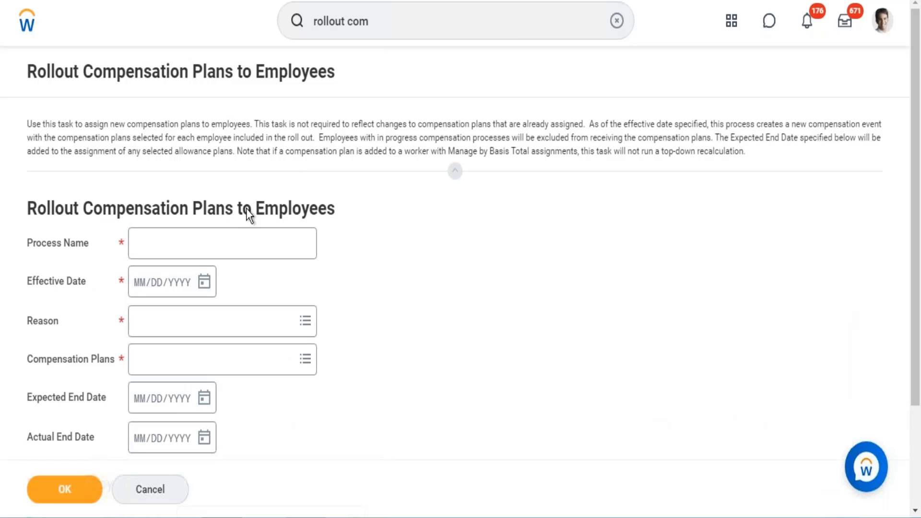
Step: Name the rollout process "WD HRIS Stock Rollout"
{"action": "left_click", "coordinate": [242, 243]}
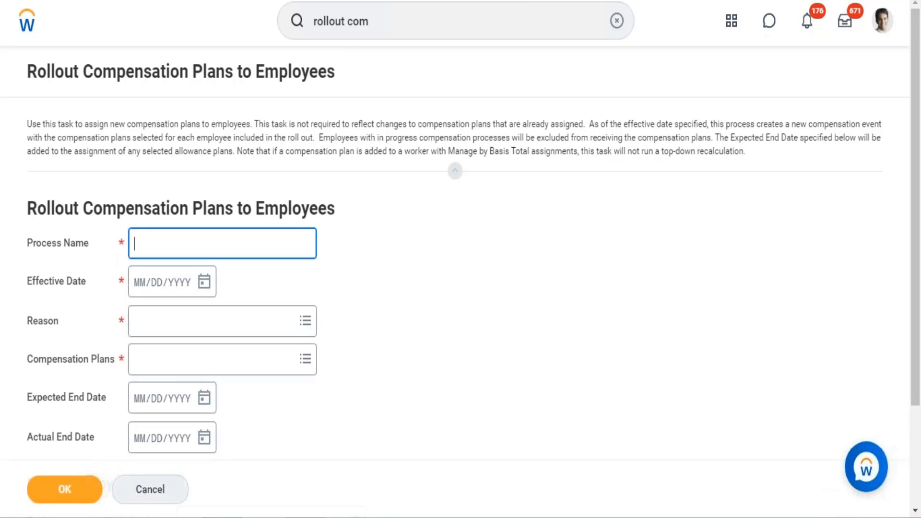
{"action": "type", "text": "WD HRIS Stock "}
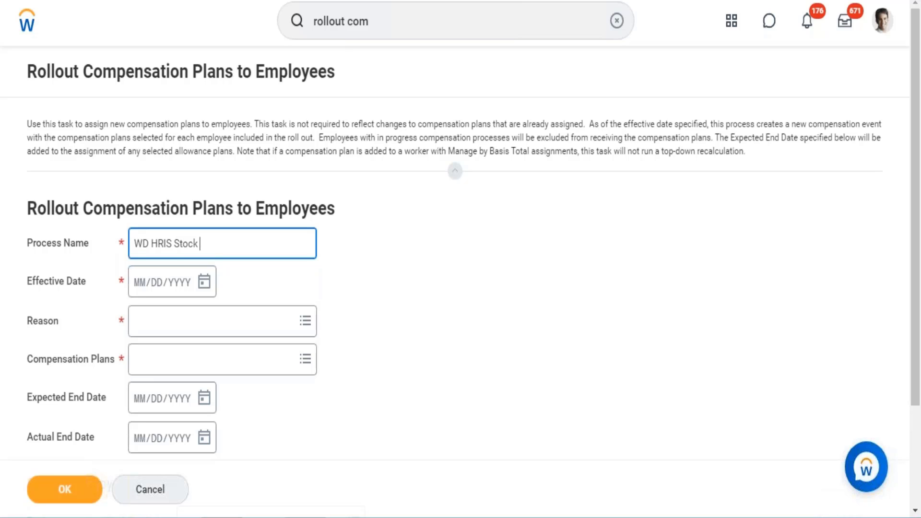
{"action": "type", "text": "Rollout"}
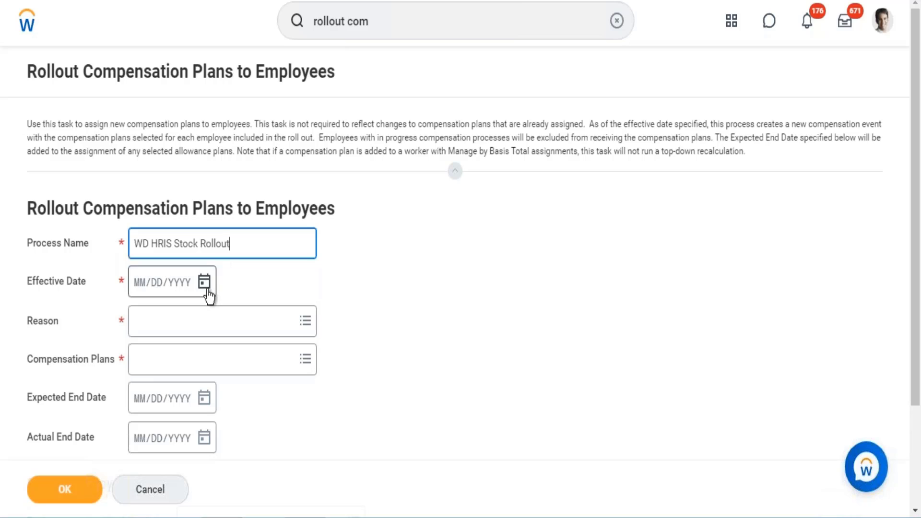
Step: Set the rollout's effective date to 12/01/2017 and its reason to Adjustment > Plan Assignment
{"action": "left_click", "coordinate": [142, 289]}
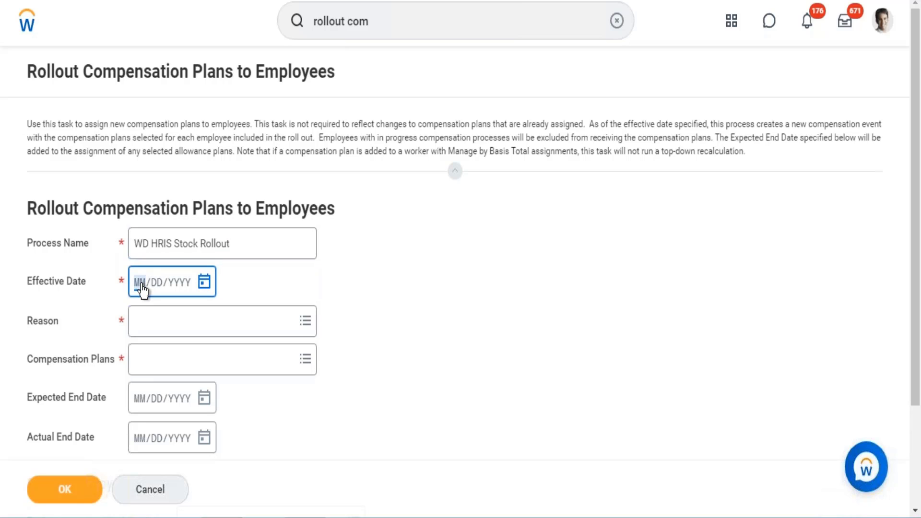
{"action": "type", "text": "12/01/201"}
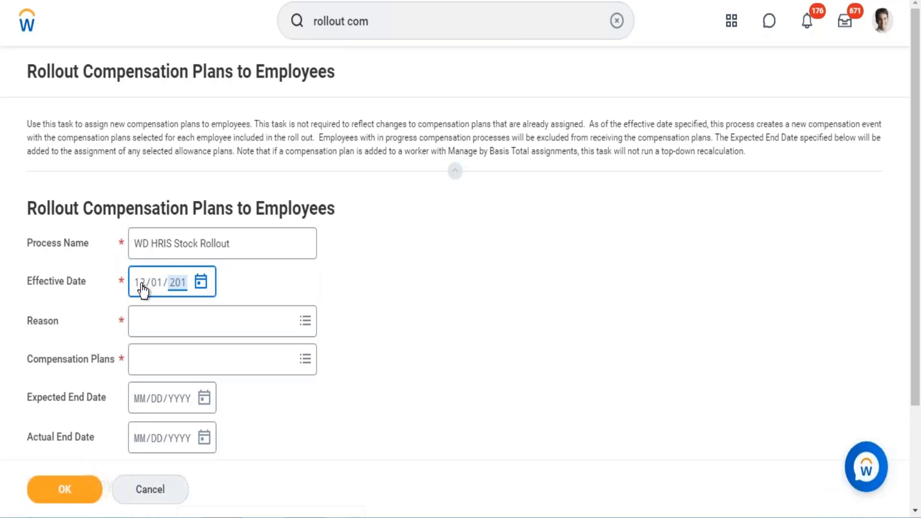
{"action": "type", "text": "7"}
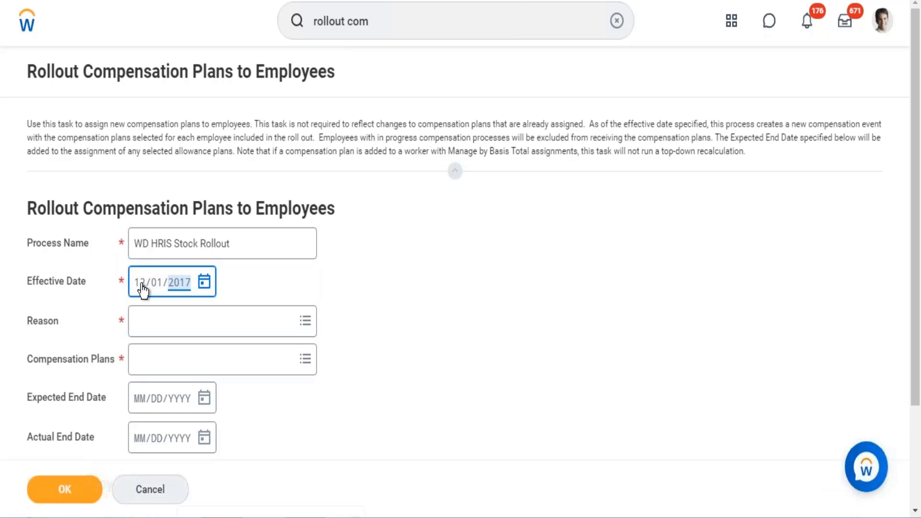
{"action": "left_click", "coordinate": [150, 329]}
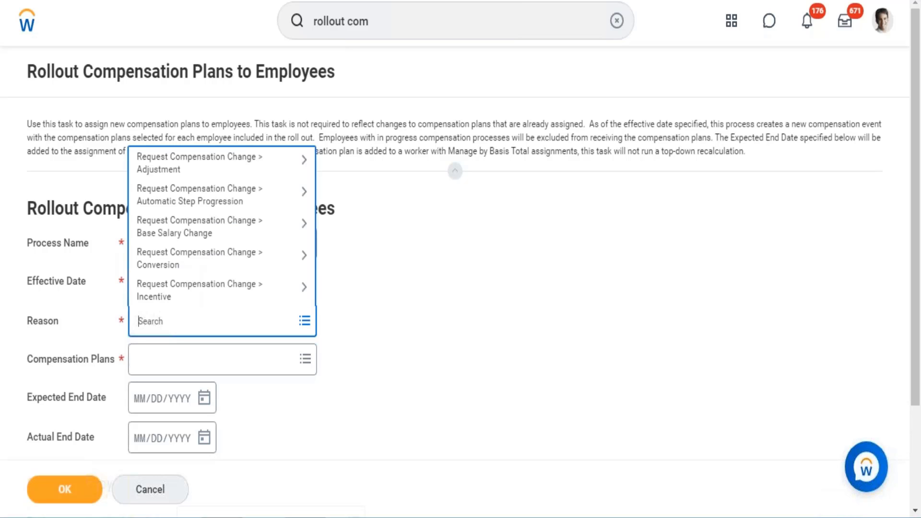
{"action": "left_click", "coordinate": [211, 174]}
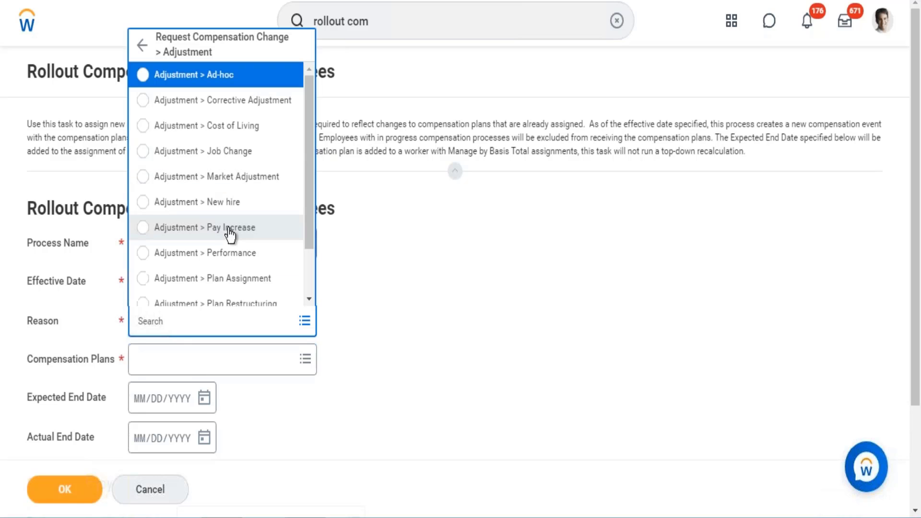
{"action": "left_click", "coordinate": [225, 282]}
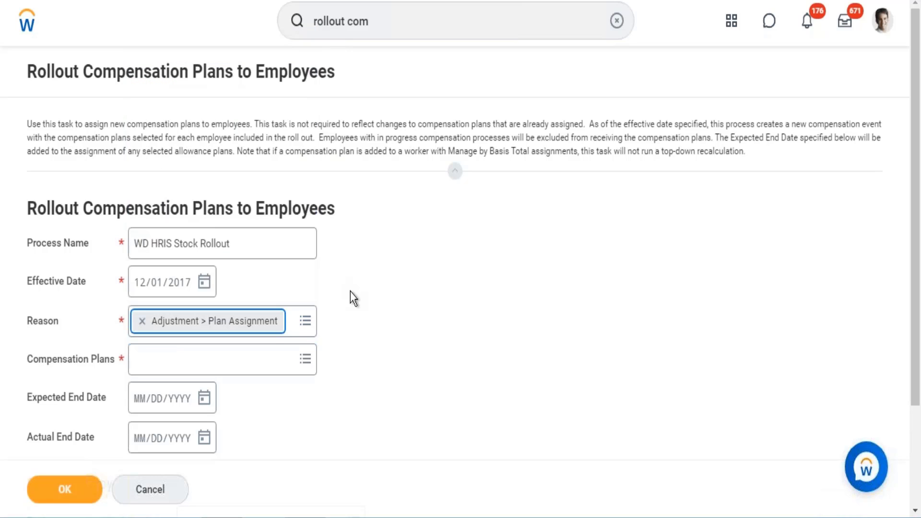
Step: Set the rollout's compensation plan to Stock Plan - WD HRIS, copying the plan name from the created stock plan page
{"action": "left_click", "coordinate": [265, 353]}
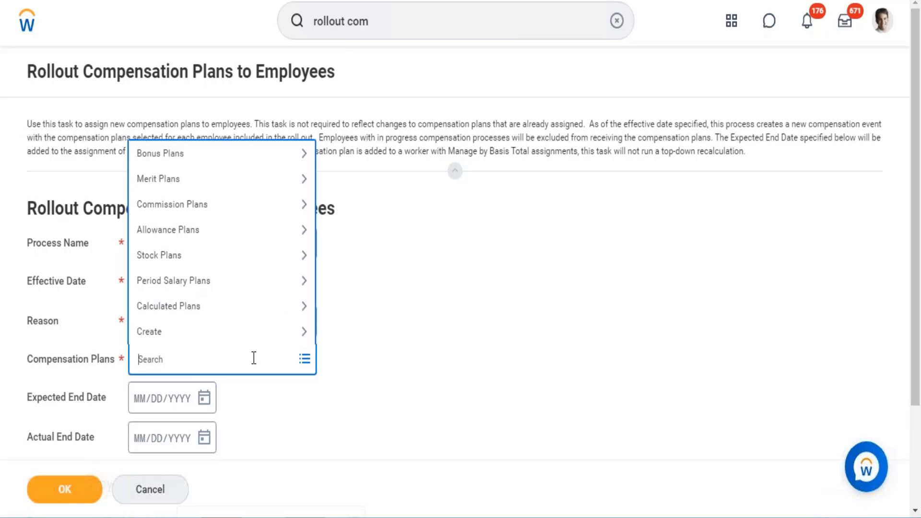
{"action": "type", "text": "Stock"}
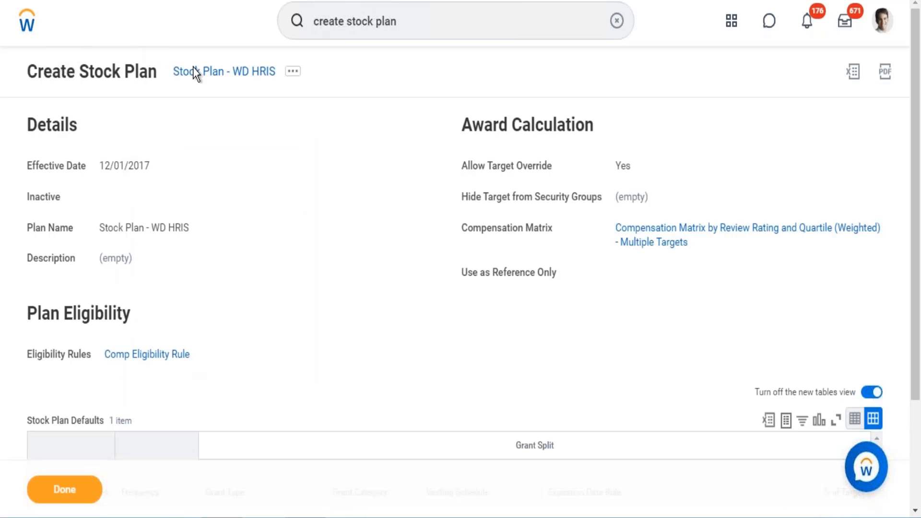
{"action": "right_click", "coordinate": [202, 71]}
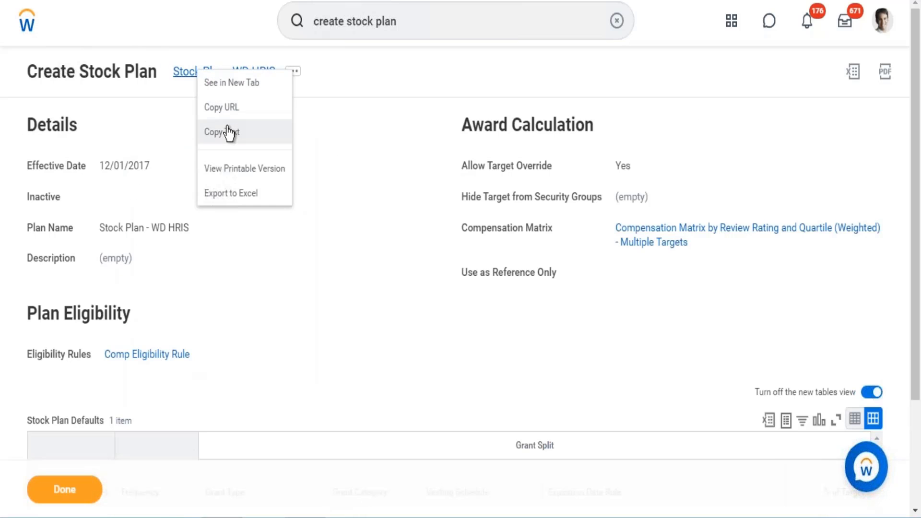
{"action": "left_click", "coordinate": [229, 131]}
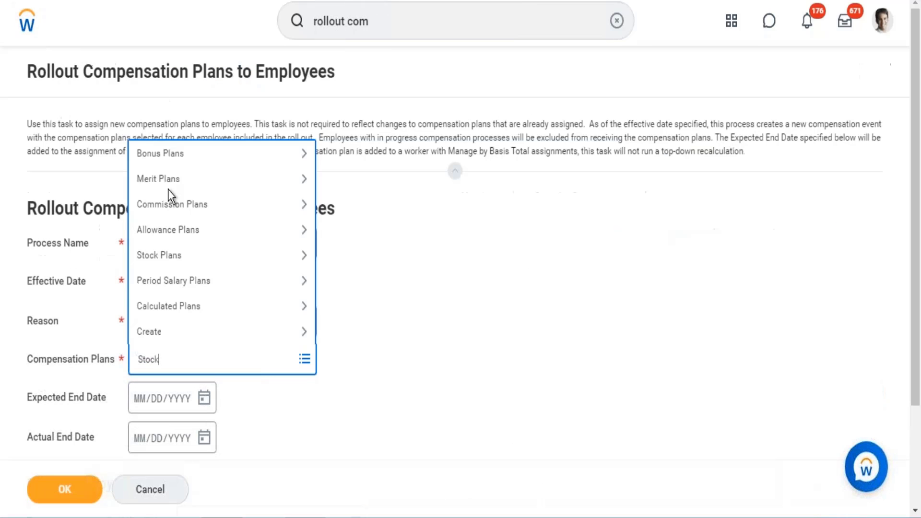
{"action": "double_click", "coordinate": [151, 359]}
{"action": "key", "text": "ctrl+v"}
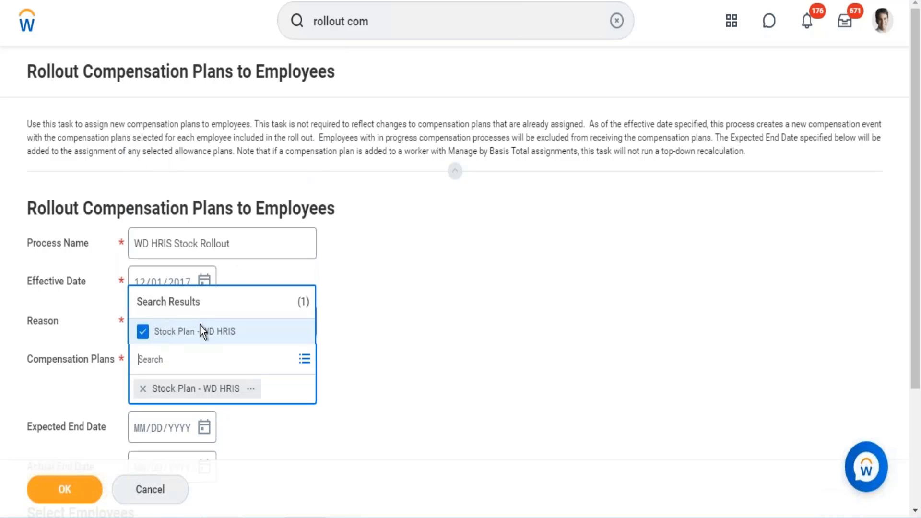
{"action": "left_click", "coordinate": [541, 301]}
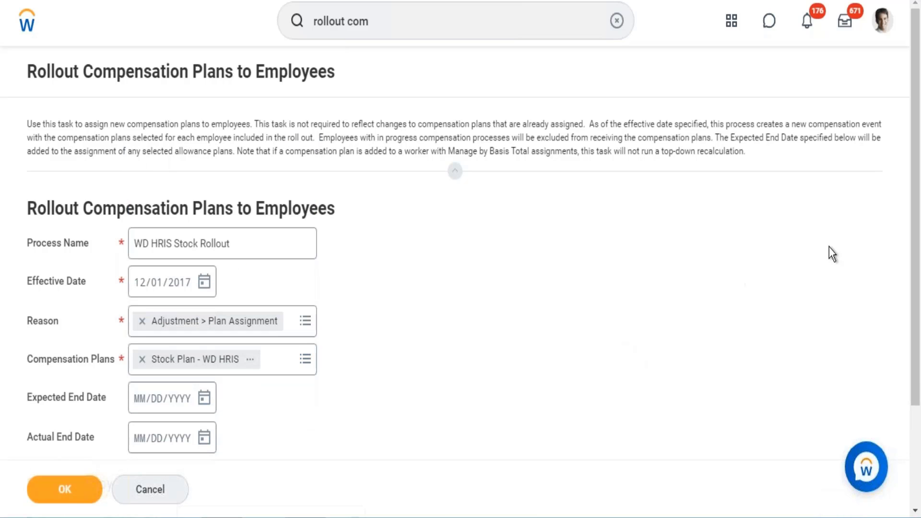
Step: Set the rollout's expected end date to 12/31/2021
{"action": "scroll", "coordinate": [829, 247], "scroll_direction": "down", "scroll_amount": 3}
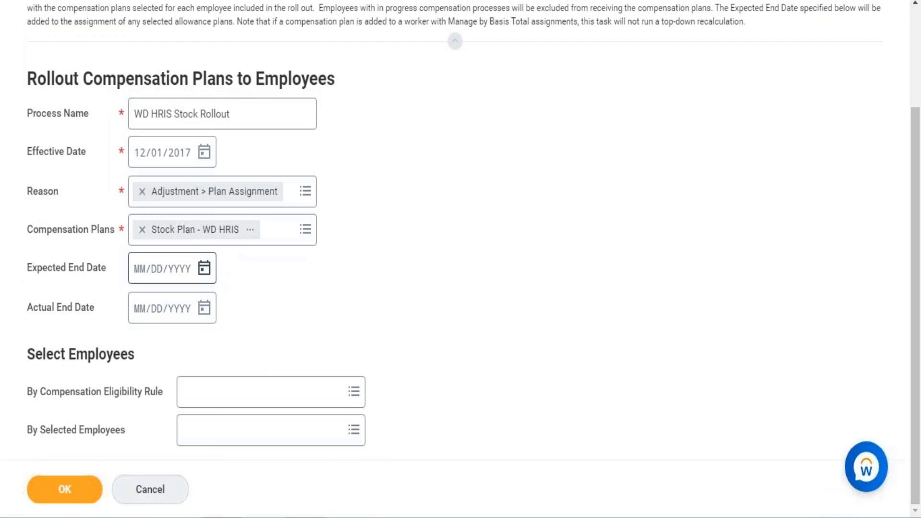
{"action": "left_click", "coordinate": [204, 268]}
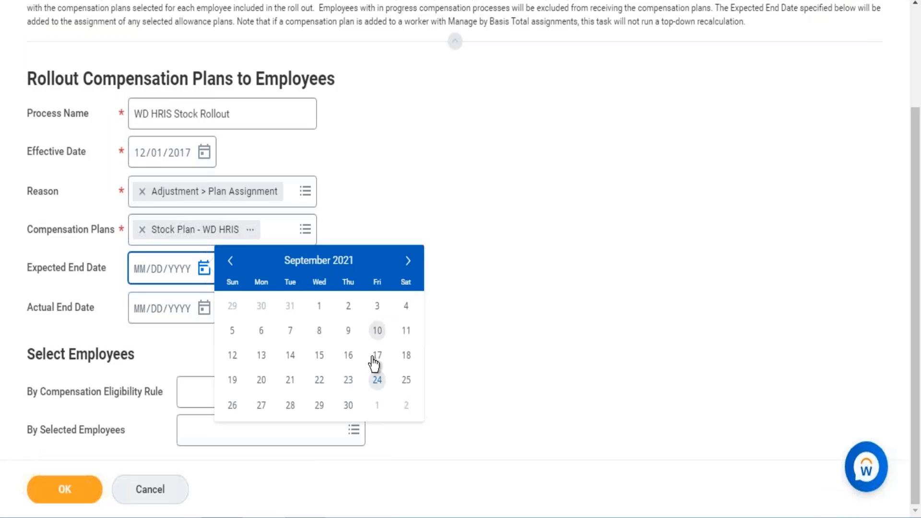
{"action": "left_click", "coordinate": [407, 261]}
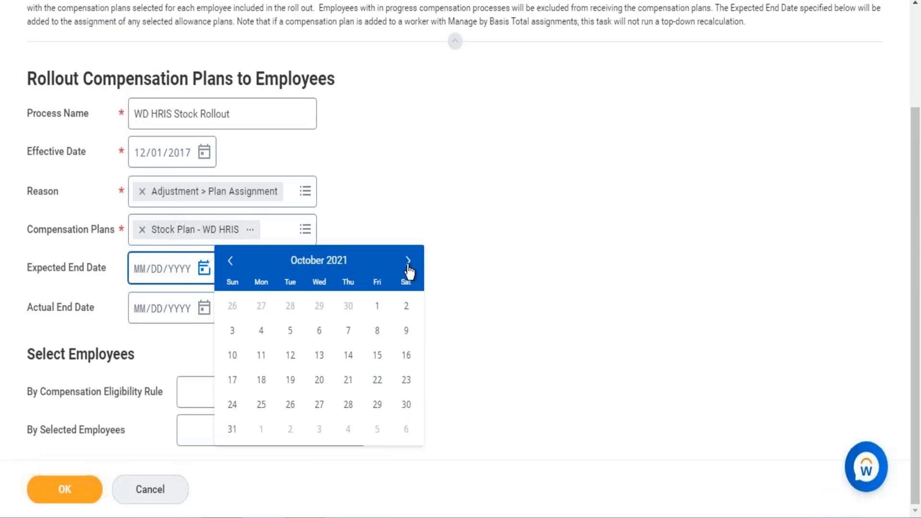
{"action": "left_click", "coordinate": [407, 261]}
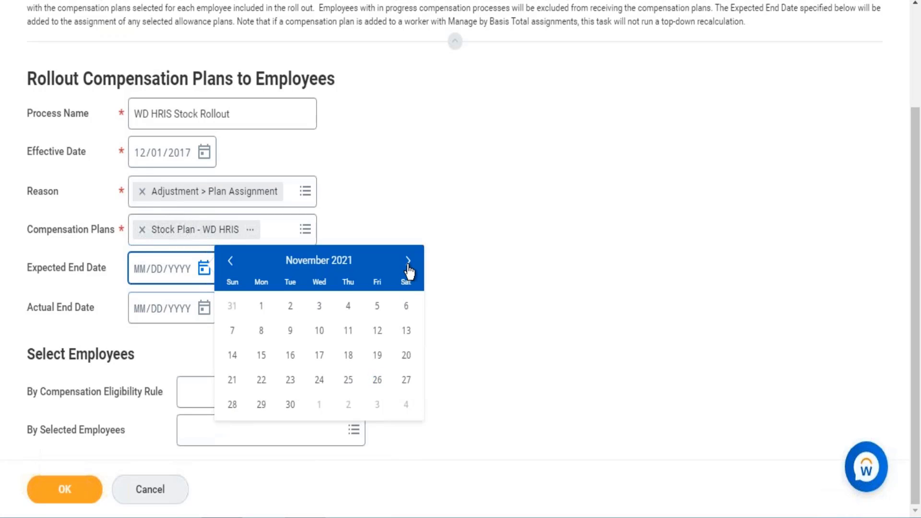
{"action": "left_click", "coordinate": [408, 264]}
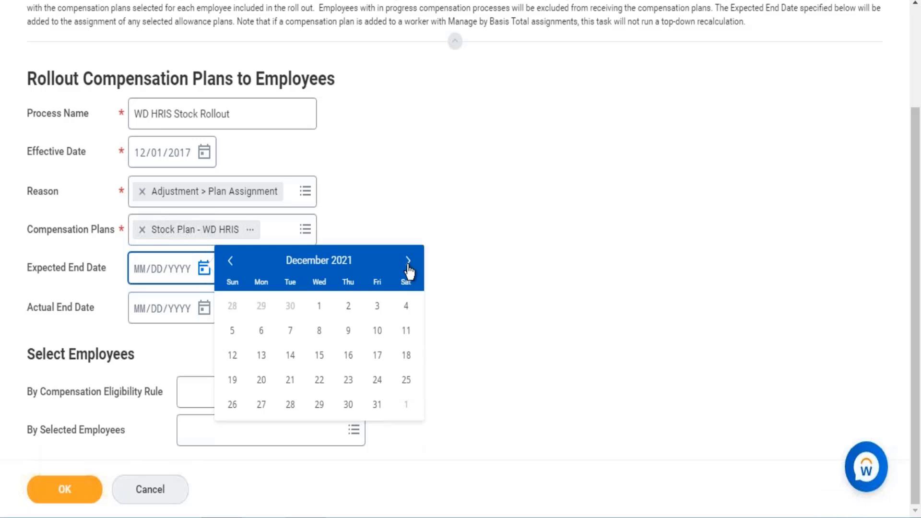
{"action": "left_click", "coordinate": [378, 405]}
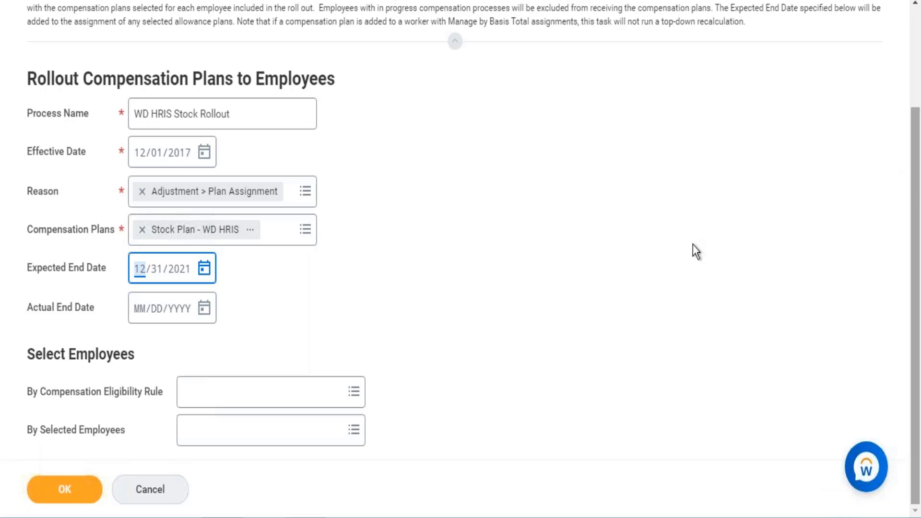
Step: Select the employees by the compensation eligibility rule Comp Eligibility Rule and submit the rollout, refreshing its process status
{"action": "left_click", "coordinate": [251, 398]}
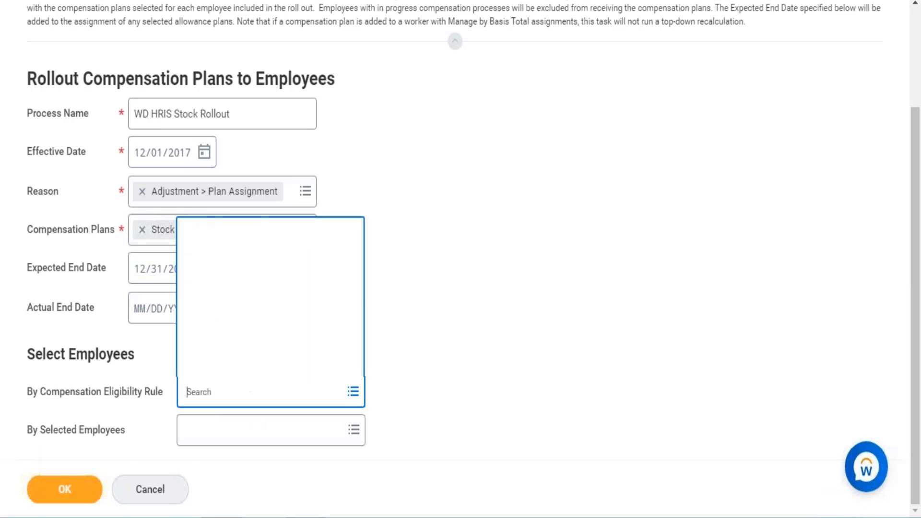
{"action": "type", "text": "comp eli"}
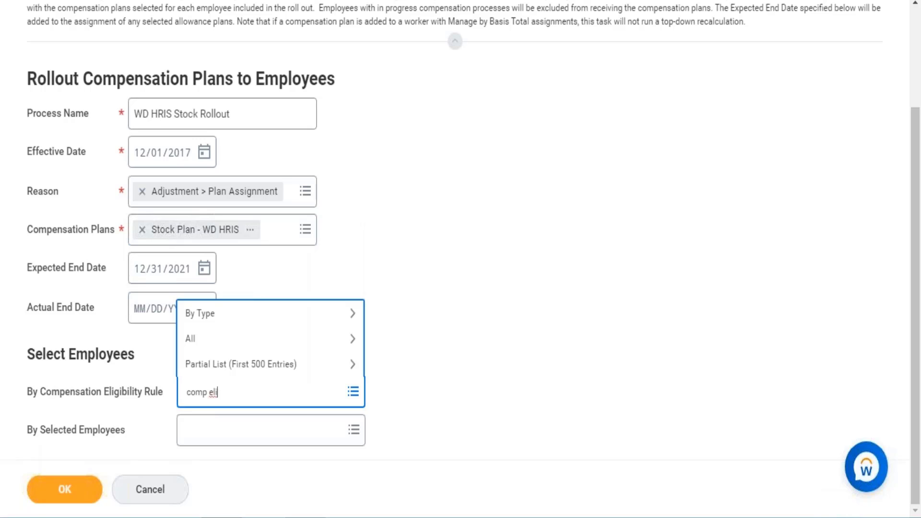
{"action": "type", "text": "gi rule"}
{"action": "key", "text": "Return"}
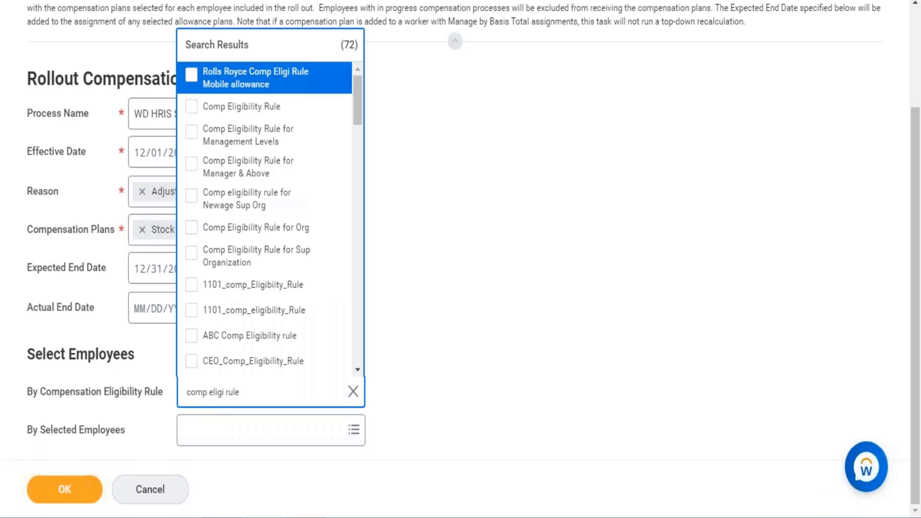
{"action": "left_click", "coordinate": [263, 106]}
{"action": "left_click", "coordinate": [500, 251]}
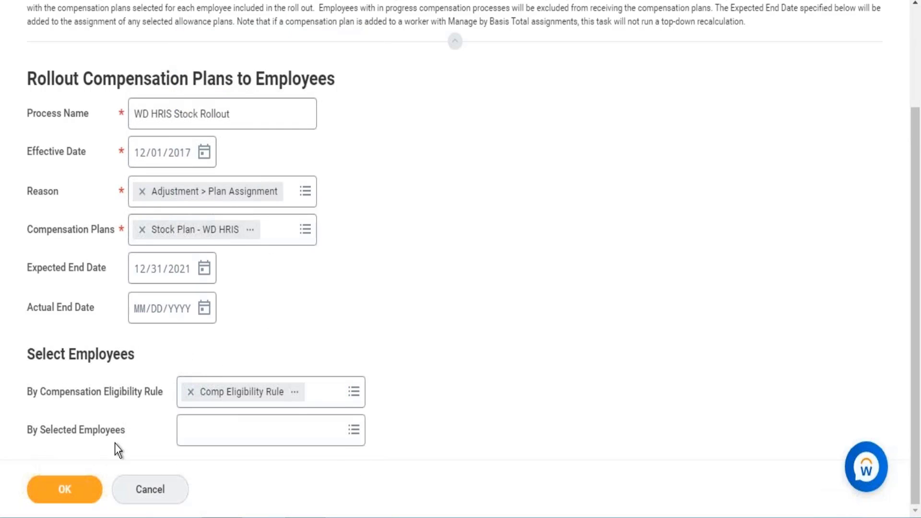
{"action": "left_click", "coordinate": [67, 499]}
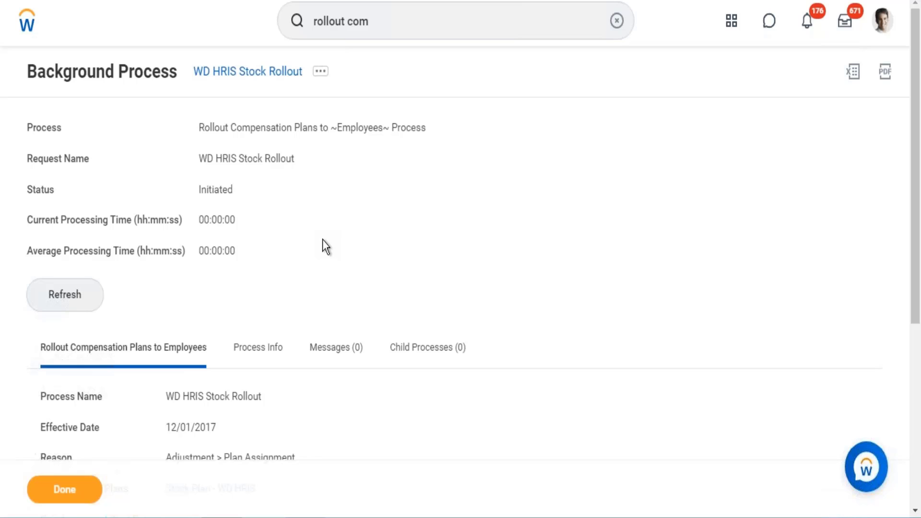
{"action": "left_click", "coordinate": [85, 286]}
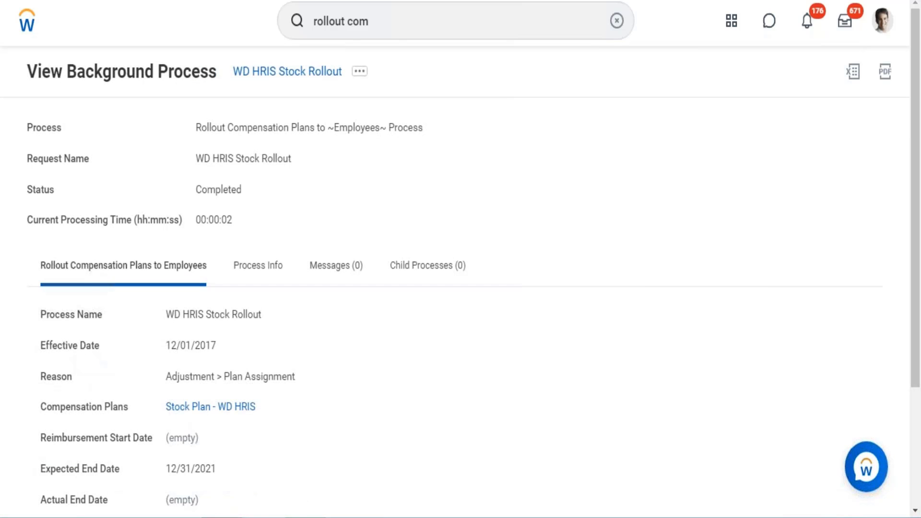
Step: Search for "view roll" and open the View Compensation Plan Rollout Process report
{"action": "left_click", "coordinate": [425, 22]}
{"action": "type", "text": "vie"}
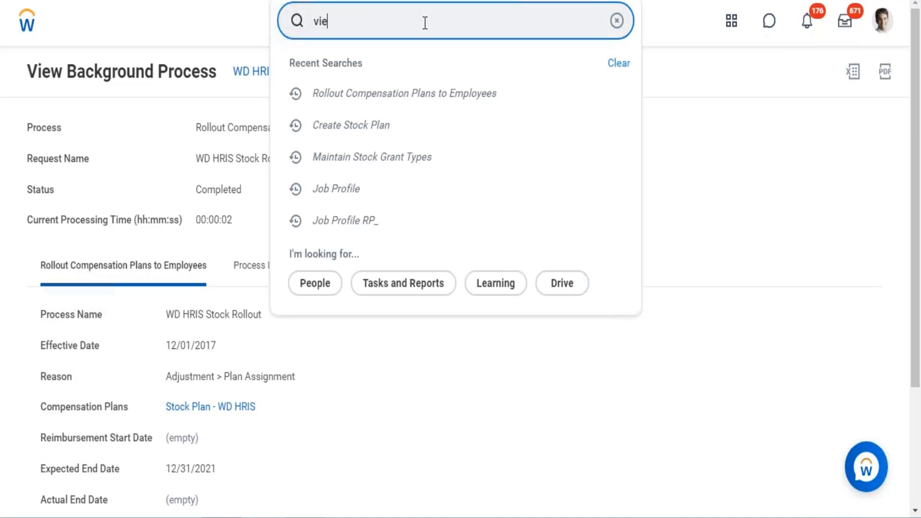
{"action": "type", "text": "w r"}
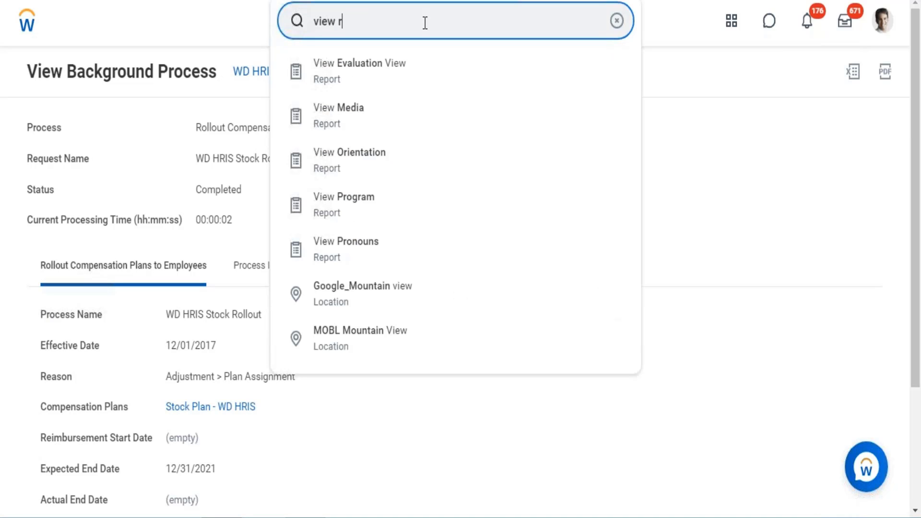
{"action": "type", "text": "oll"}
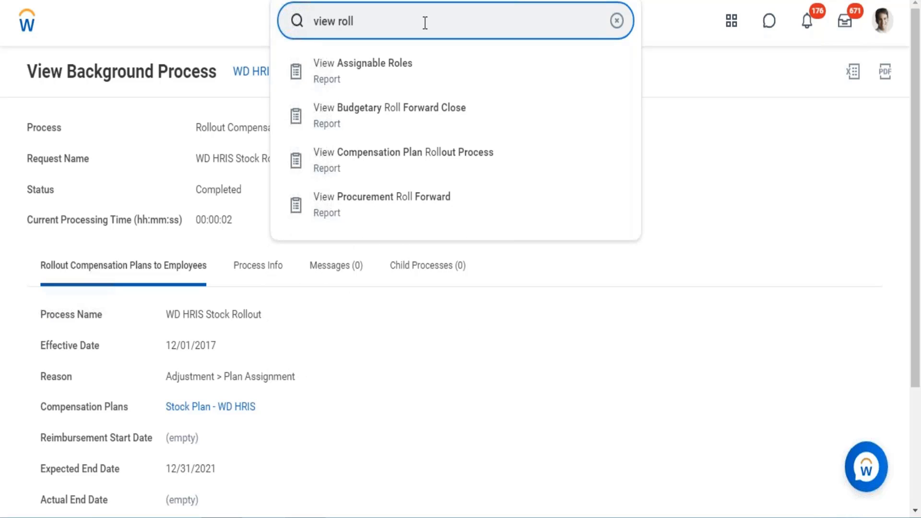
{"action": "left_click", "coordinate": [419, 158]}
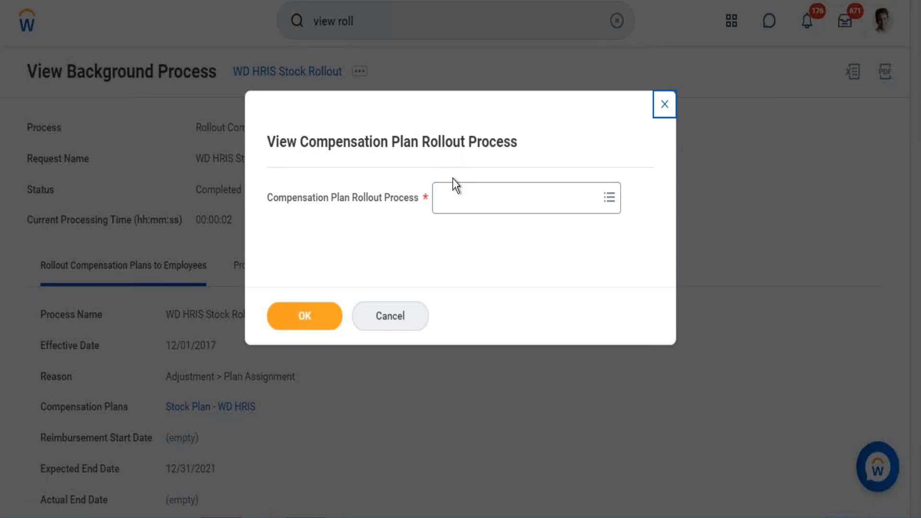
Step: Run the report for the rollout process Rollout Compensation: WD HRIS Stock Rollout
{"action": "left_click", "coordinate": [482, 203]}
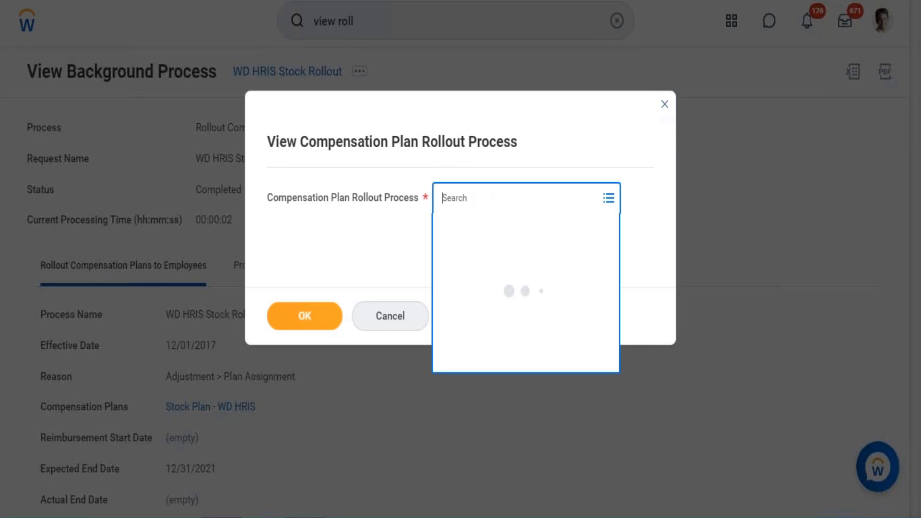
{"action": "type", "text": "WD HRIS Stock Rollout"}
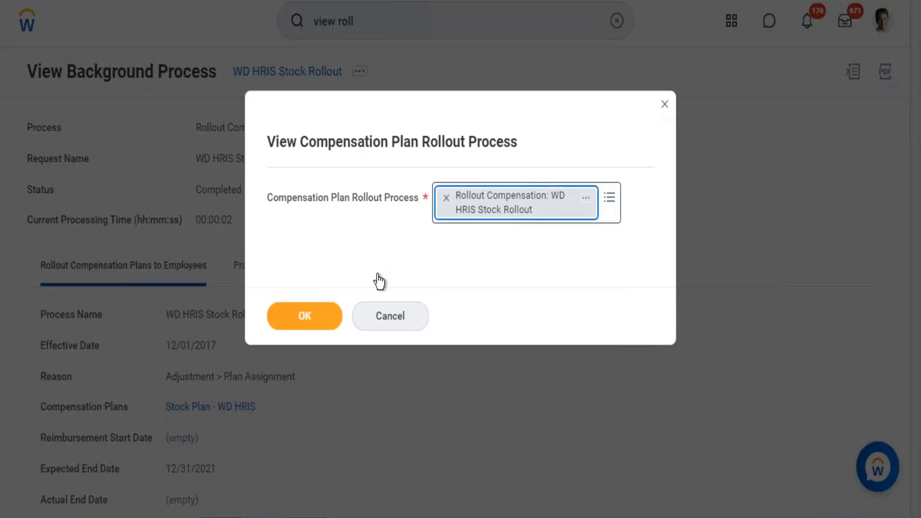
{"action": "left_click", "coordinate": [305, 328]}
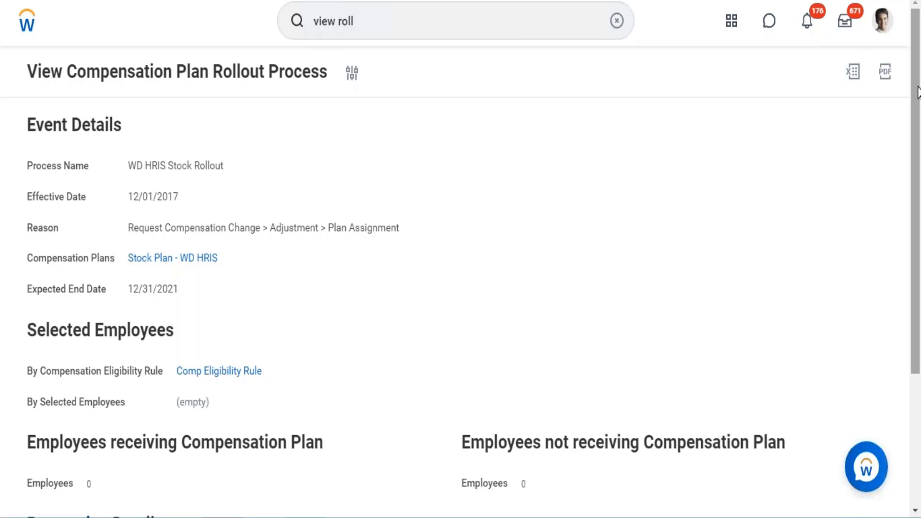
Step: Refresh the rollout's processing details and check which employees receive or do not receive the compensation plan
{"action": "left_click_drag", "start_coordinate": [917, 90], "coordinate": [915, 255]}
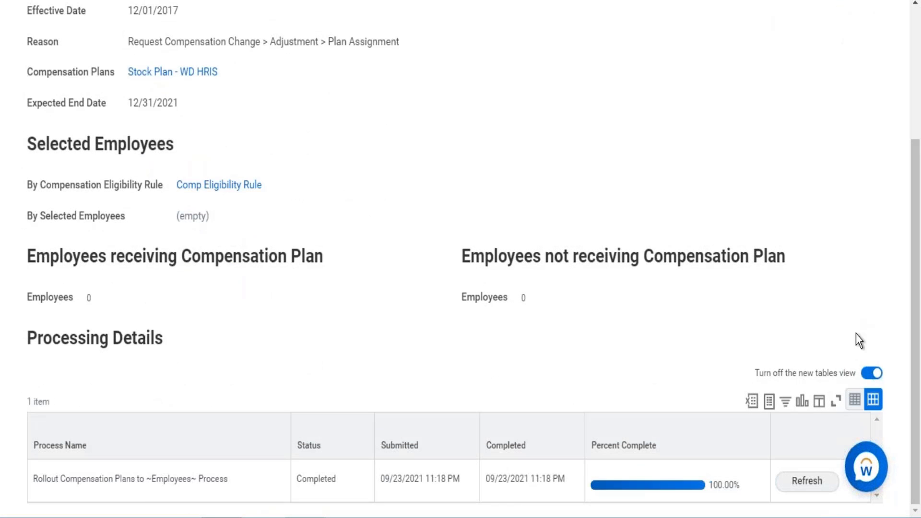
{"action": "left_click", "coordinate": [814, 484]}
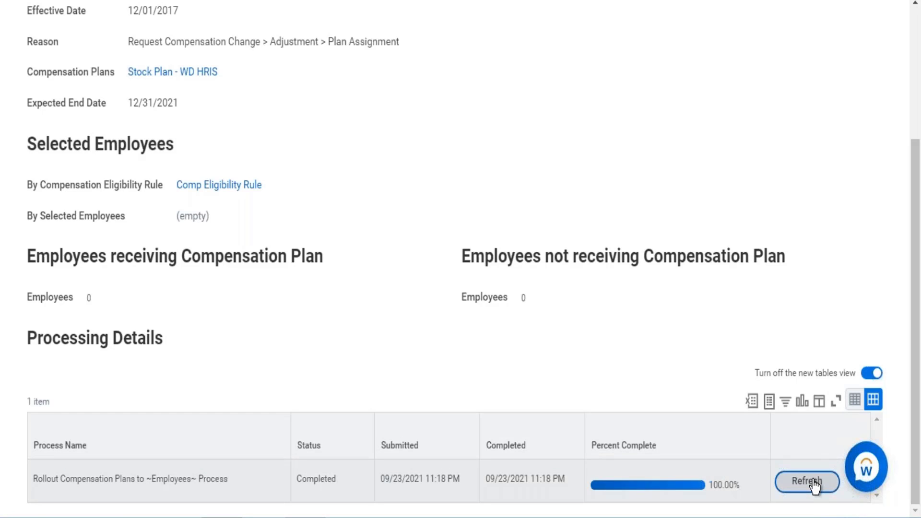
{"action": "scroll", "coordinate": [461, 260], "scroll_direction": "up", "scroll_amount": 4}
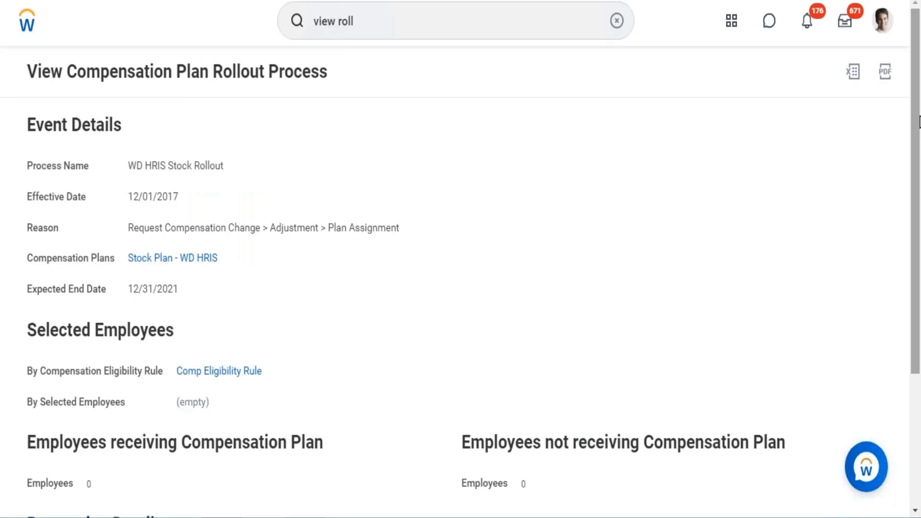
{"action": "scroll", "coordinate": [915, 210], "scroll_direction": "down", "scroll_amount": 2}
{"action": "scroll", "coordinate": [915, 211], "scroll_direction": "down", "scroll_amount": 3}
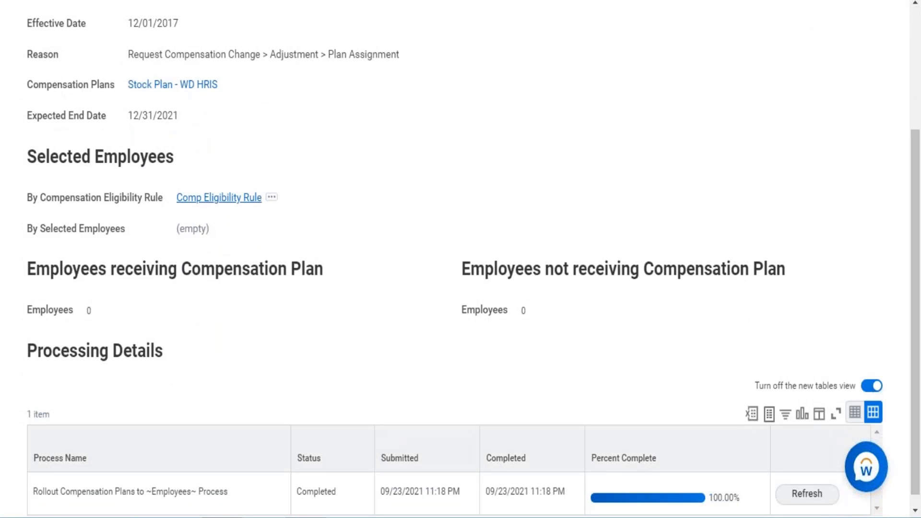
Step: Open the rollout's Comp Eligibility Rule in a new tab to inspect it
{"action": "right_click", "coordinate": [216, 201]}
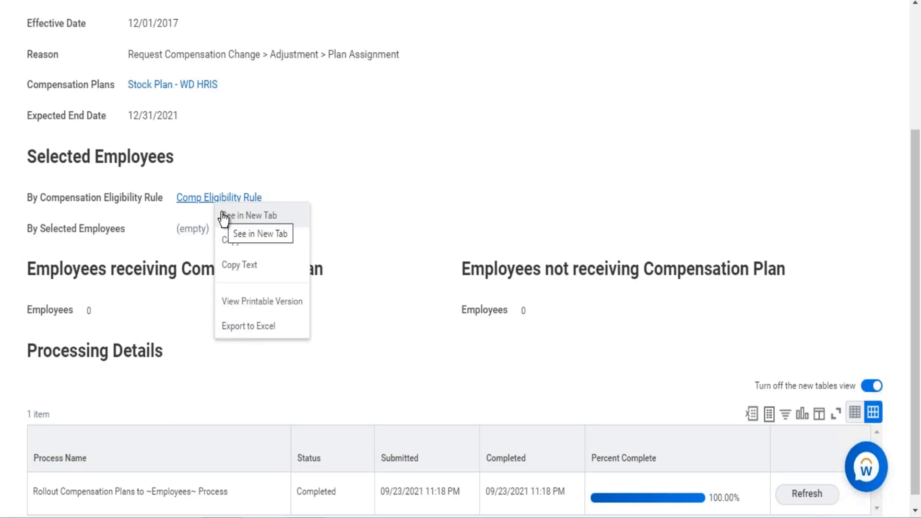
{"action": "left_click", "coordinate": [424, 334]}
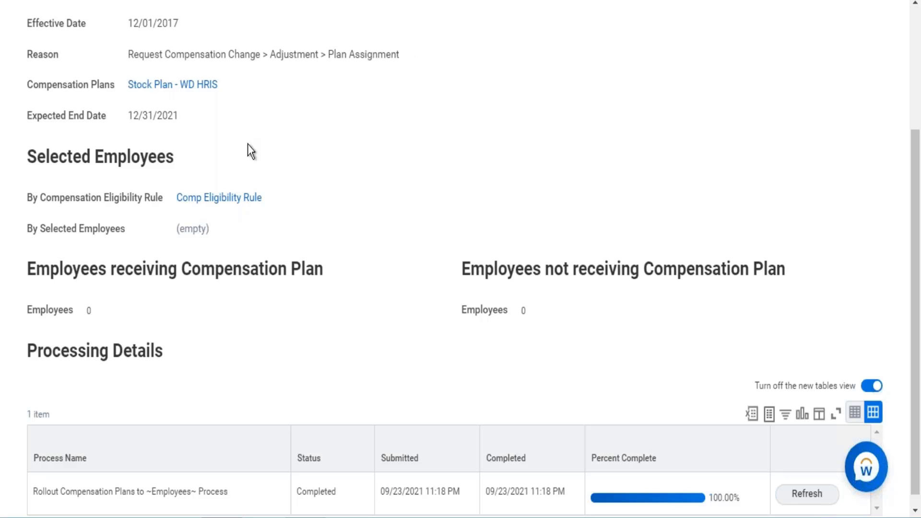
{"action": "mouse_move", "coordinate": [229, 204]}
{"action": "right_click", "coordinate": [222, 200]}
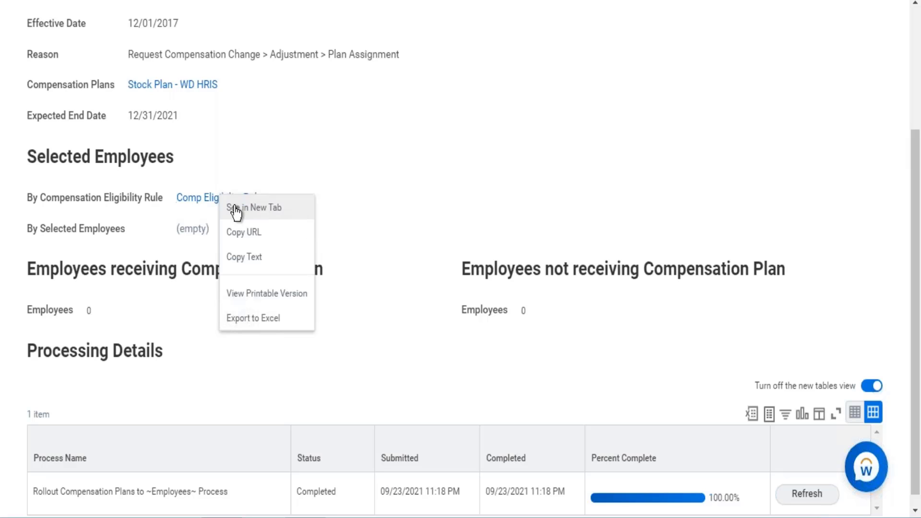
{"action": "left_click", "coordinate": [236, 209]}
{"action": "left_click", "coordinate": [807, 337]}
{"action": "scroll", "coordinate": [815, 288], "scroll_direction": "up", "scroll_amount": 3}
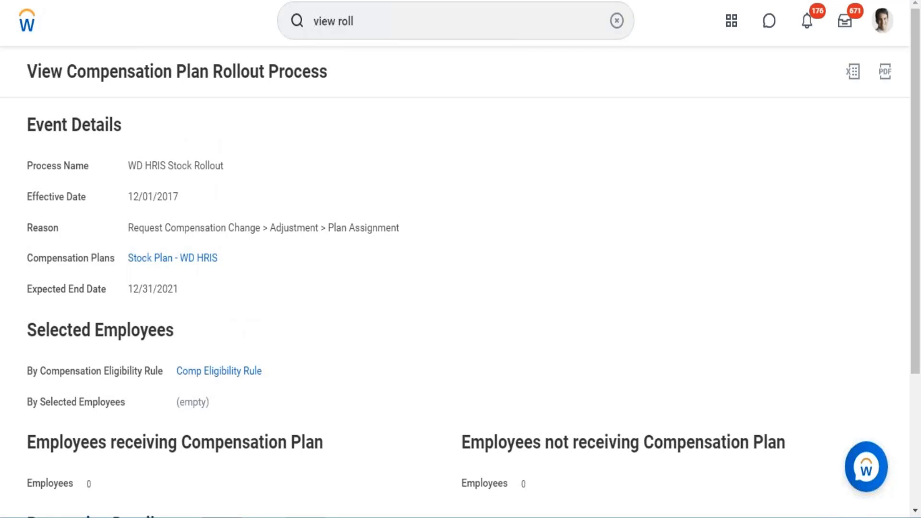
Step: Search for "Rollout" and open the Rollout Compensation Plans to Employees task
{"action": "double_click", "coordinate": [356, 22]}
{"action": "triple_click", "coordinate": [356, 22]}
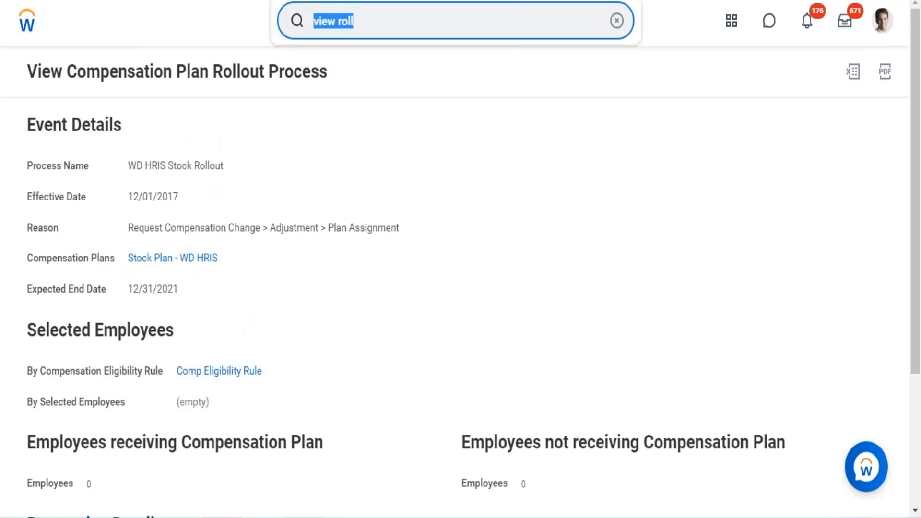
{"action": "type", "text": "Roll"}
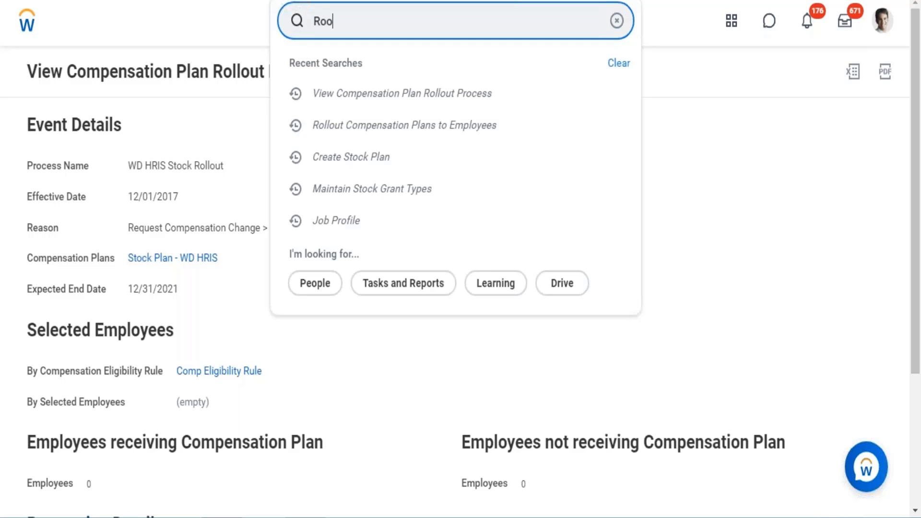
{"action": "key", "text": "BackSpace"}
{"action": "key", "text": "BackSpace"}
{"action": "type", "text": "llout"}
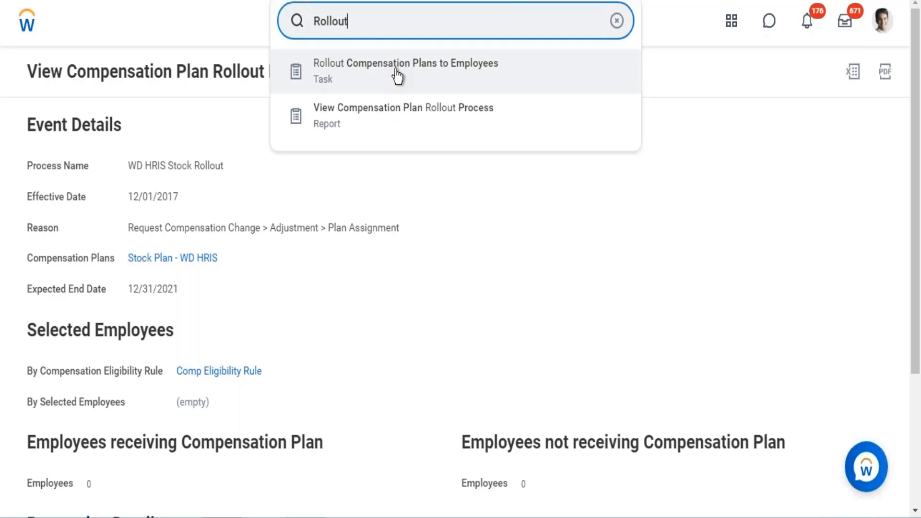
{"action": "left_click", "coordinate": [418, 178]}
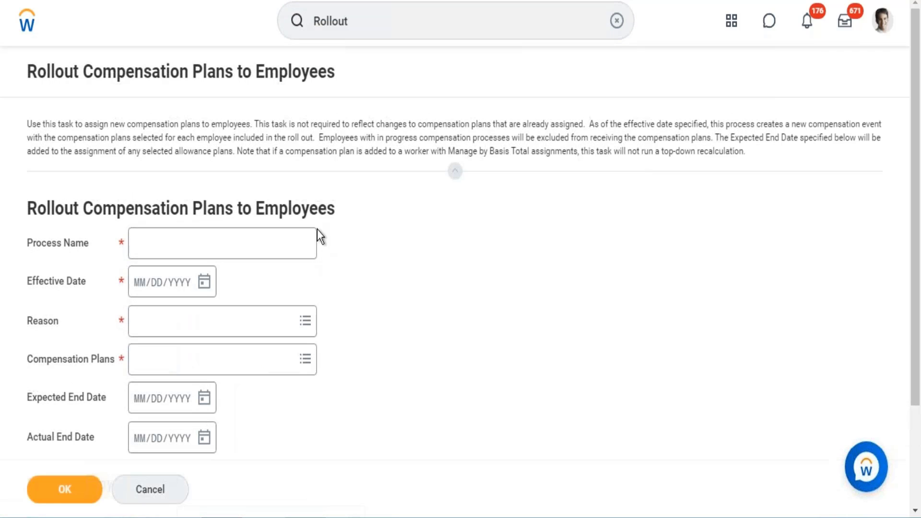
Step: Name the rollout process "WD HRIS Rollout to Employees"
{"action": "left_click", "coordinate": [236, 239]}
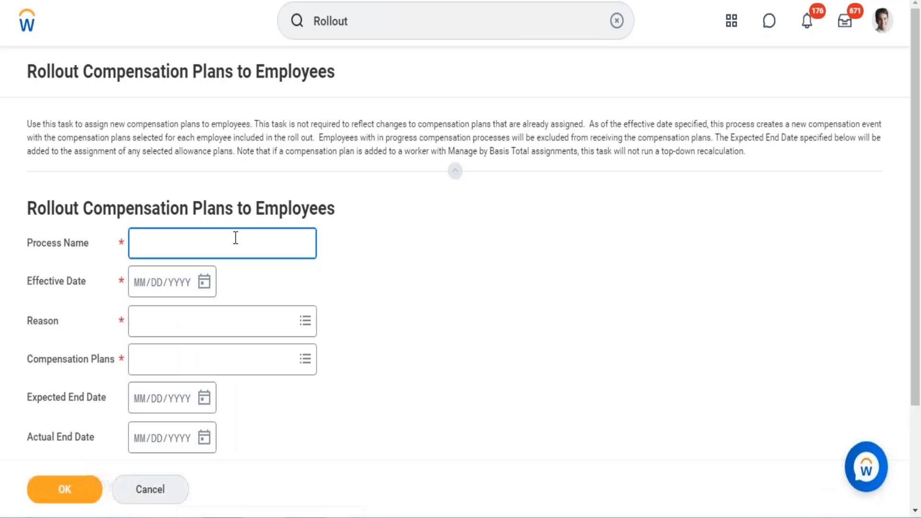
{"action": "type", "text": "WD HRIS"}
{"action": "type", "text": " RRo"}
{"action": "key", "text": "BackSpace"}
{"action": "key", "text": "BackSpace"}
{"action": "type", "text": "ollout to"}
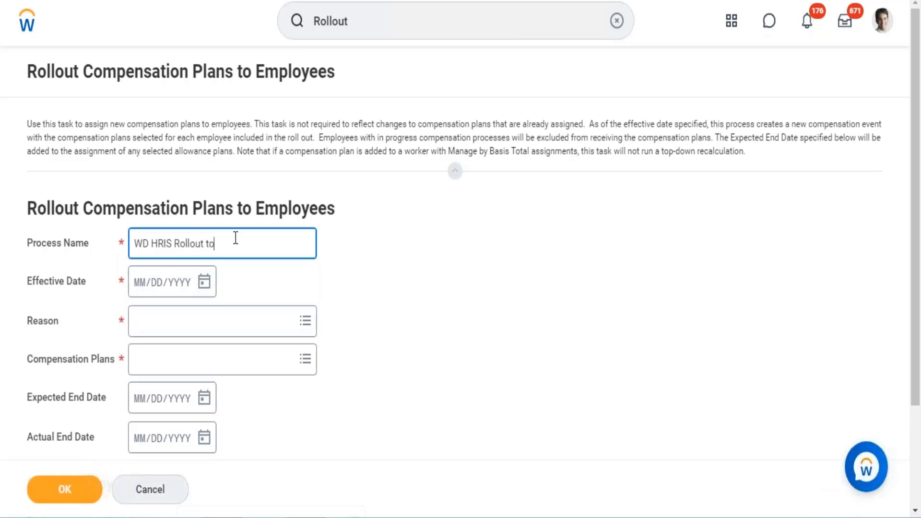
{"action": "type", "text": " Employees"}
Step: Set the rollout's effective date to 09/24/2021 and its reason to Adjustment > Plan Assignment
{"action": "left_click", "coordinate": [200, 283]}
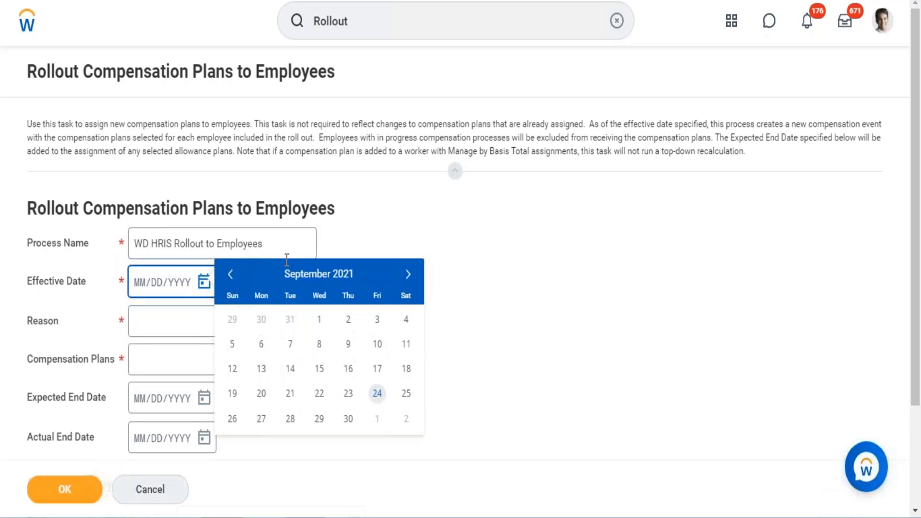
{"action": "left_click", "coordinate": [377, 395]}
{"action": "left_click", "coordinate": [193, 321]}
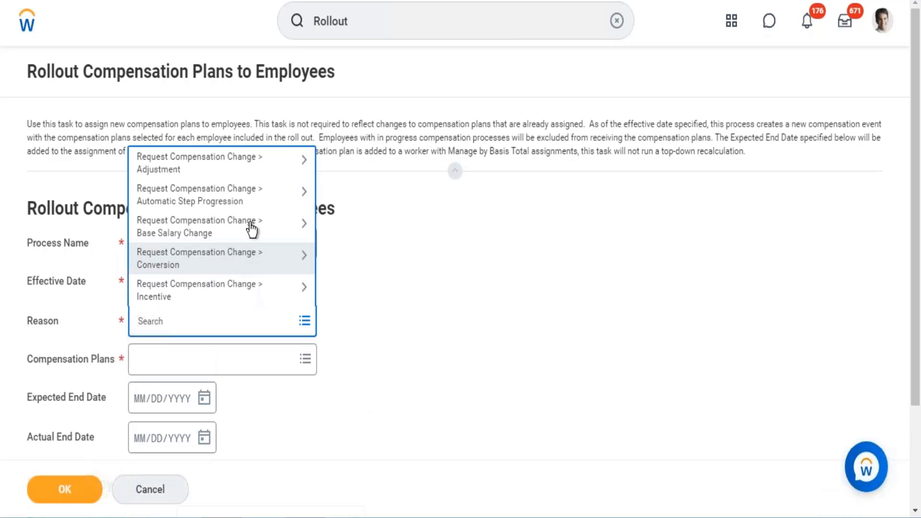
{"action": "left_click", "coordinate": [249, 170]}
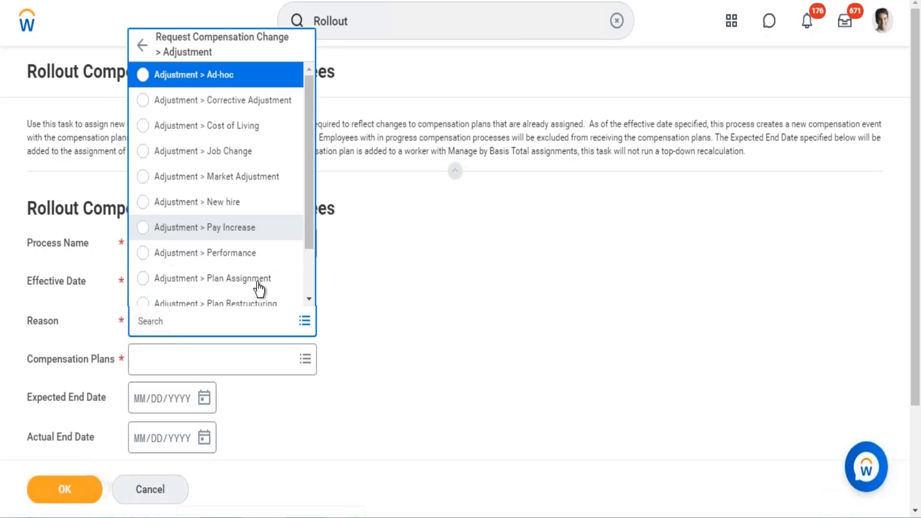
{"action": "left_click", "coordinate": [242, 283]}
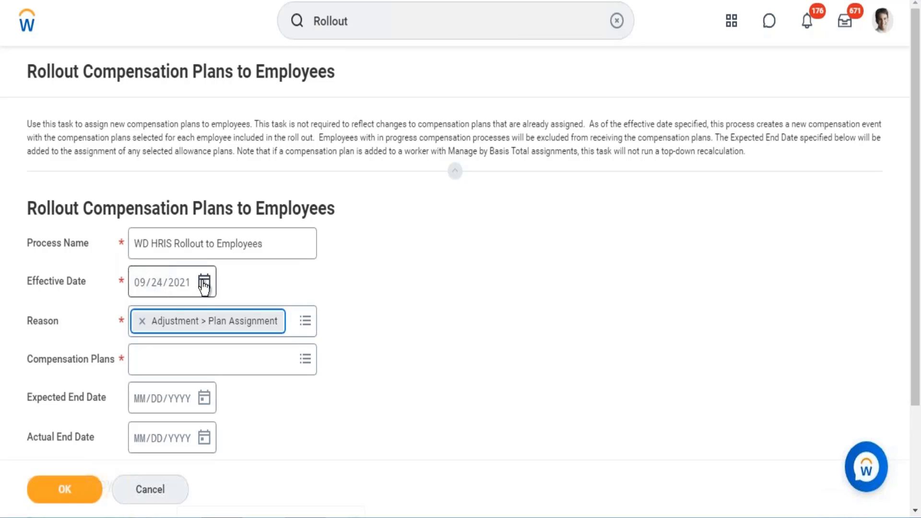
Step: Add Stock Plan - WD HRIS as the compensation plan for this rollout
{"action": "left_click", "coordinate": [199, 356]}
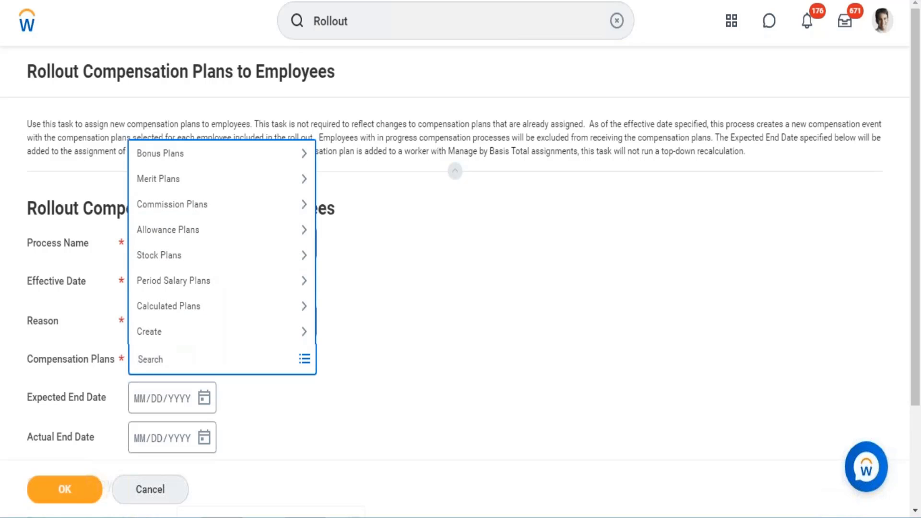
{"action": "type", "text": "WD HRIS"}
{"action": "key", "text": "Return"}
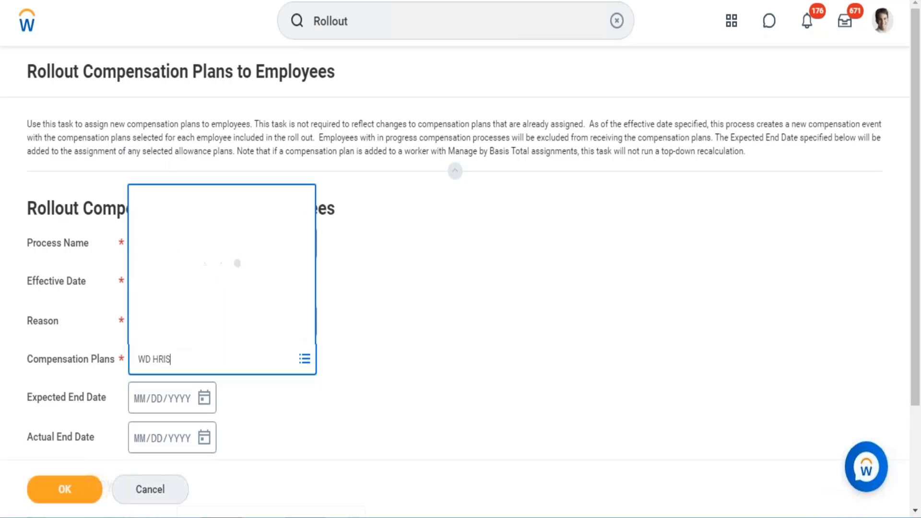
{"action": "left_click", "coordinate": [462, 370]}
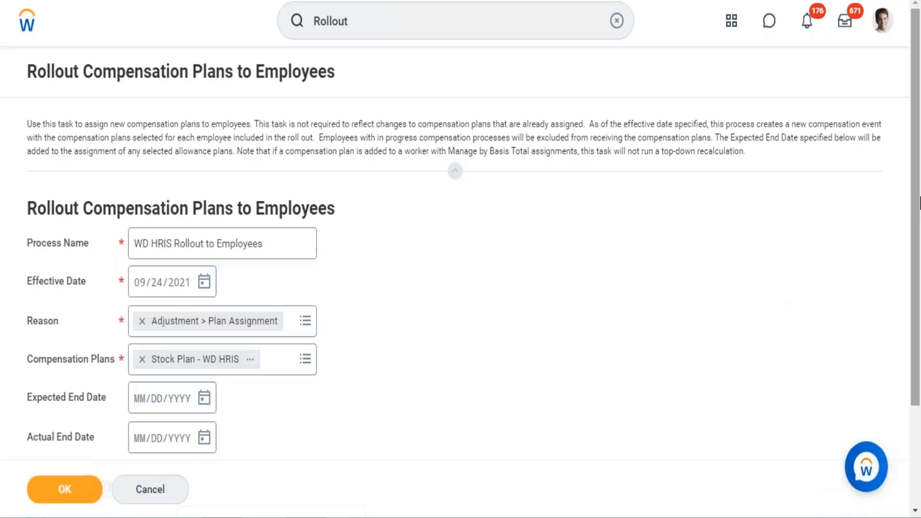
Step: Find Comp Eligibility Rule among the compensation eligibility rules and use it to select the rollout's employees
{"action": "scroll", "coordinate": [916, 317], "scroll_direction": "down", "scroll_amount": 3}
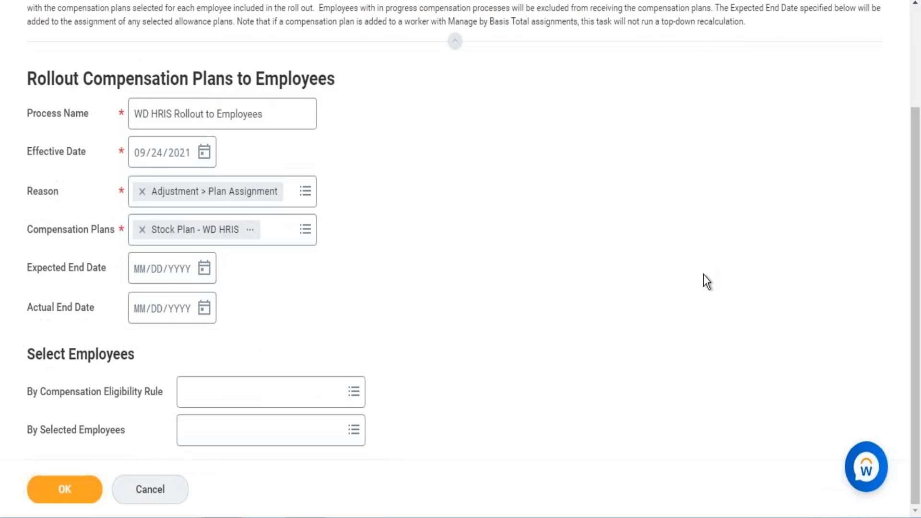
{"action": "left_click", "coordinate": [251, 398]}
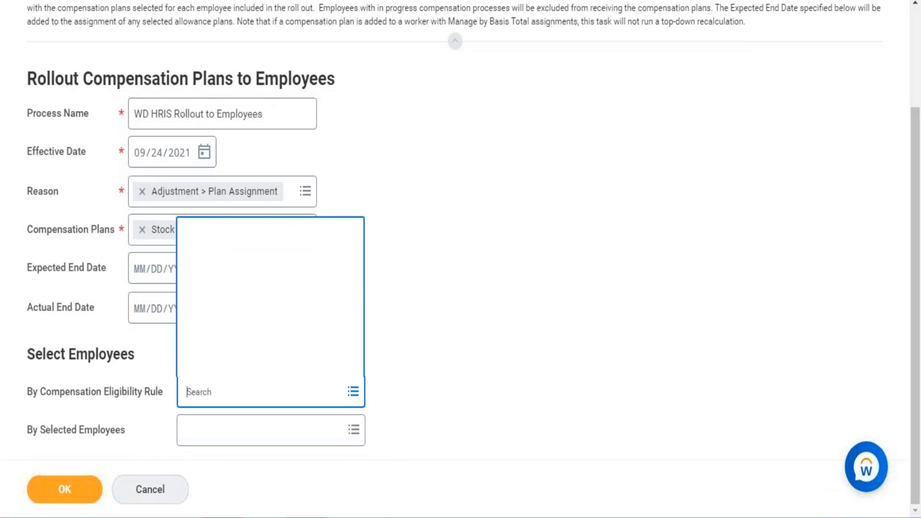
{"action": "type", "text": "comp elig"}
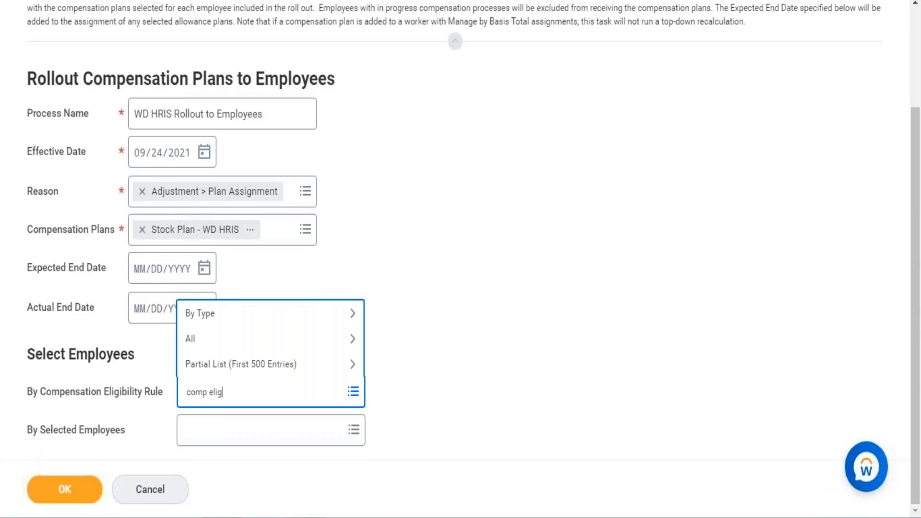
{"action": "type", "text": " rule"}
{"action": "key", "text": "Return"}
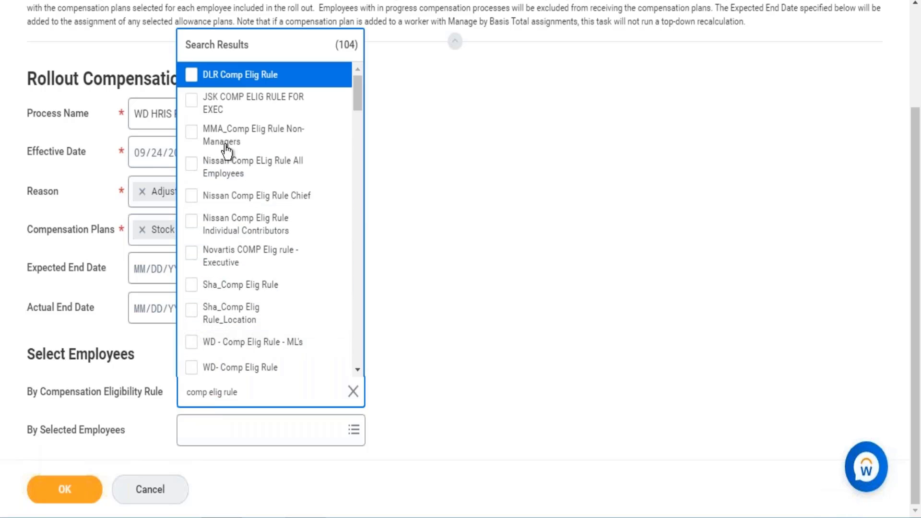
{"action": "triple_click", "coordinate": [256, 391]}
{"action": "left_click", "coordinate": [256, 391]}
{"action": "key", "text": "BackSpace"}
{"action": "key", "text": "BackSpace"}
{"action": "key", "text": "BackSpace"}
{"action": "type", "text": "ibiliy rule"}
{"action": "key", "text": "Return"}
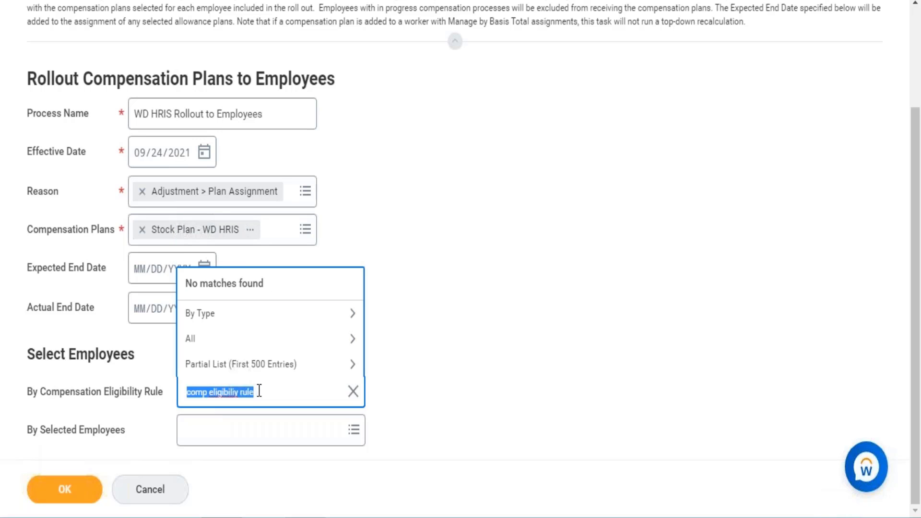
{"action": "type", "text": "Comp"}
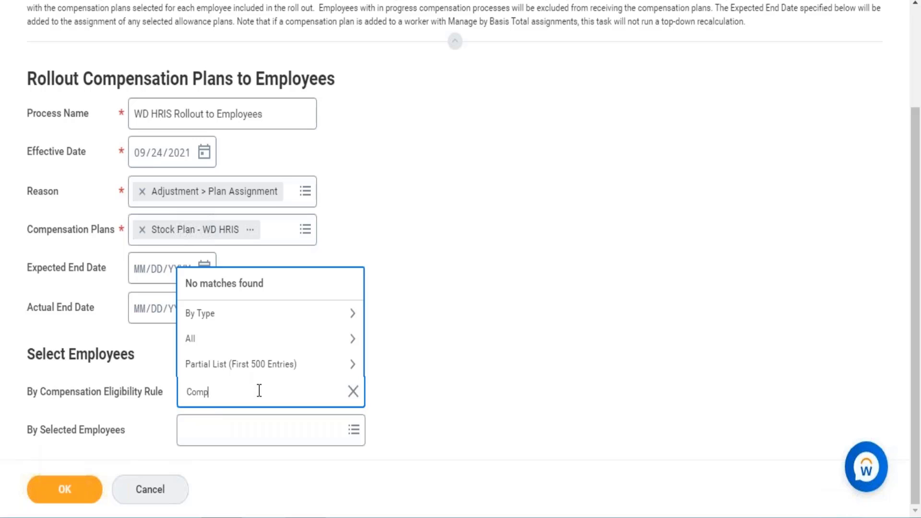
{"action": "type", "text": " eli"}
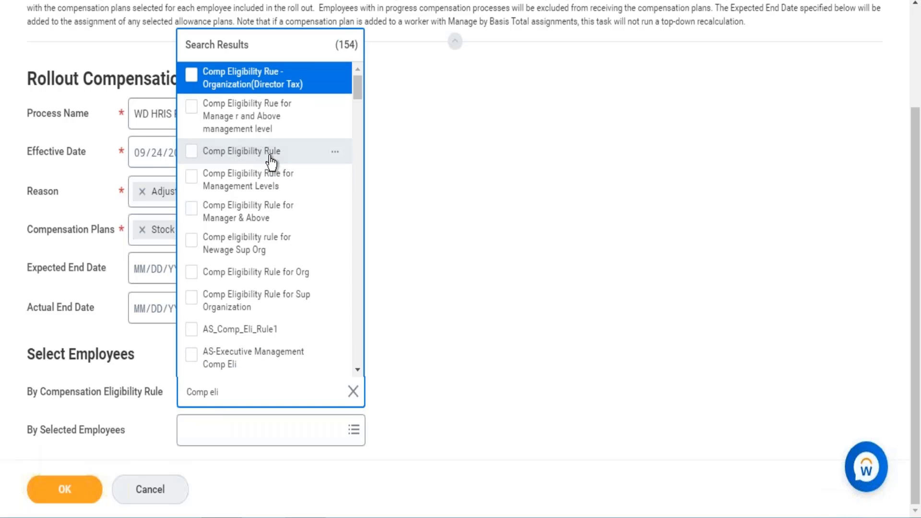
{"action": "left_click", "coordinate": [271, 155]}
{"action": "left_click", "coordinate": [484, 235]}
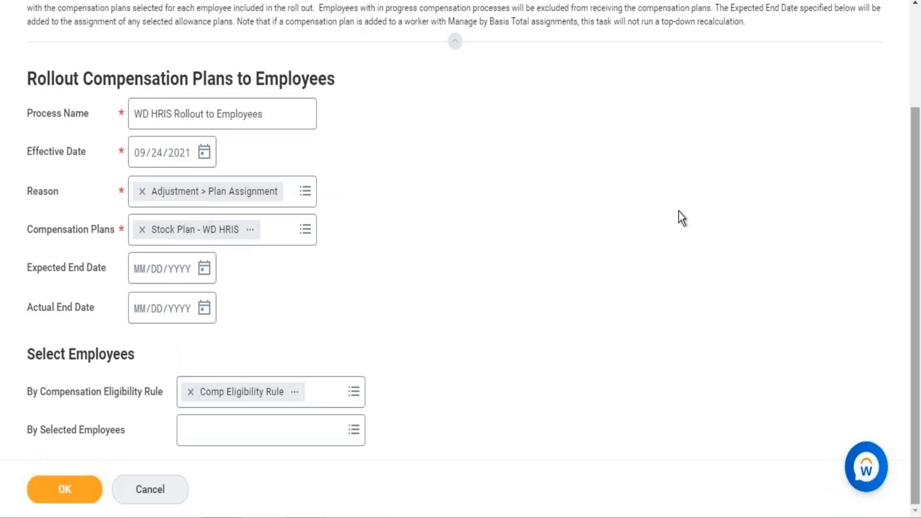
Step: View the chosen Comp Eligibility Rule in a new tab and open the organization used as its comparison value
{"action": "left_click", "coordinate": [292, 430]}
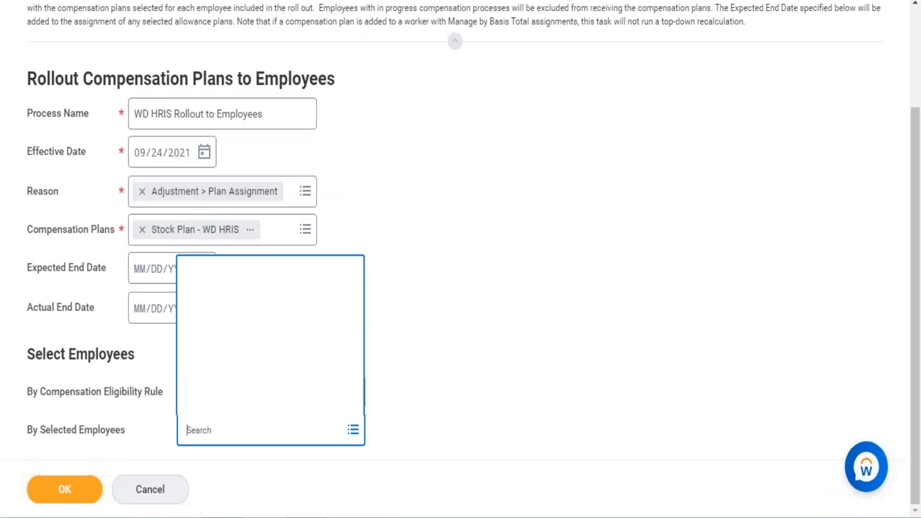
{"action": "left_click", "coordinate": [281, 429]}
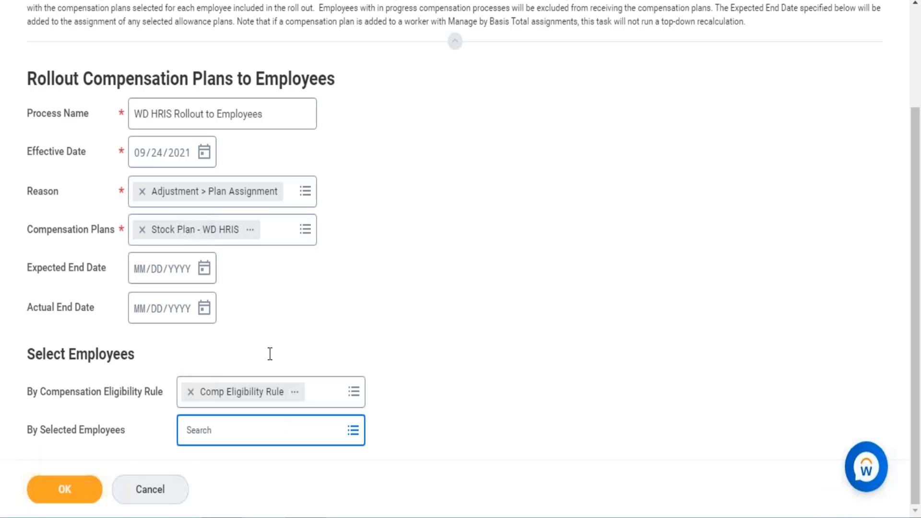
{"action": "right_click", "coordinate": [232, 396]}
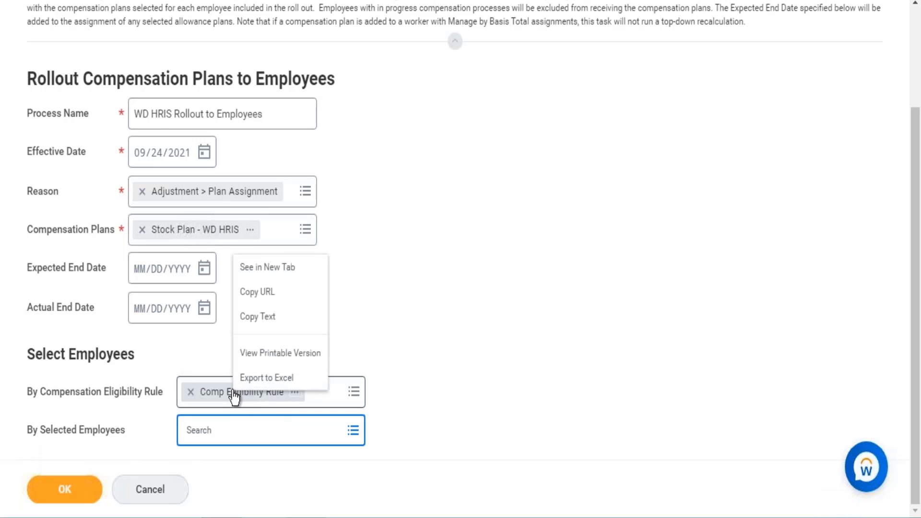
{"action": "left_click", "coordinate": [267, 268]}
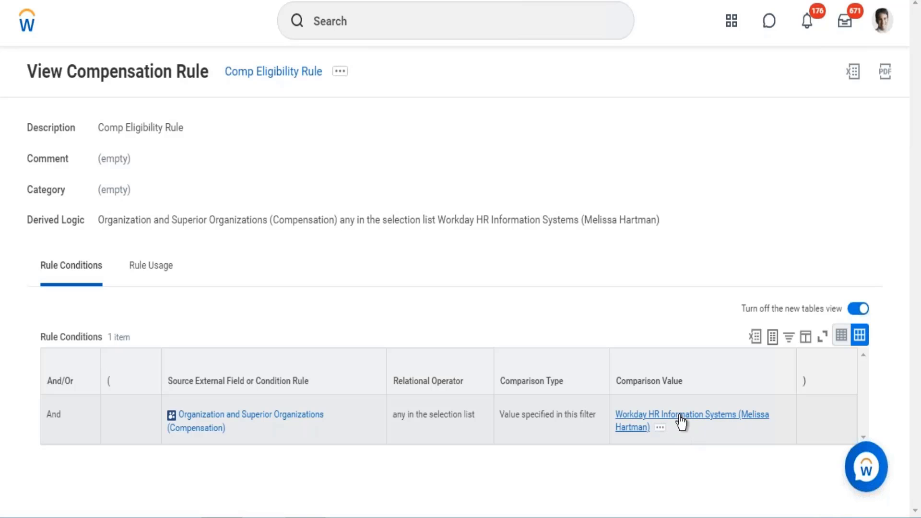
{"action": "left_click", "coordinate": [682, 422]}
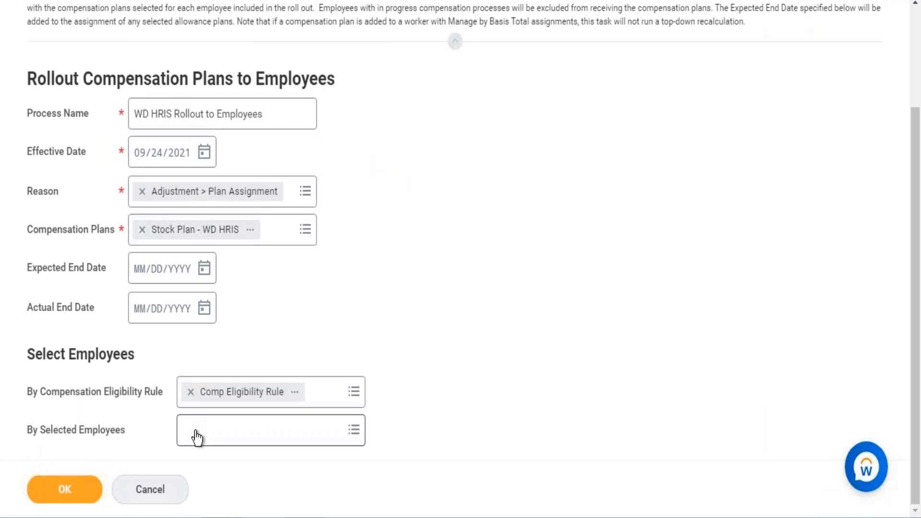
Step: Search the individually selected employees by first name and add the Senior Data Analyst
{"action": "left_click", "coordinate": [197, 435]}
{"action": "type", "text": "An"}
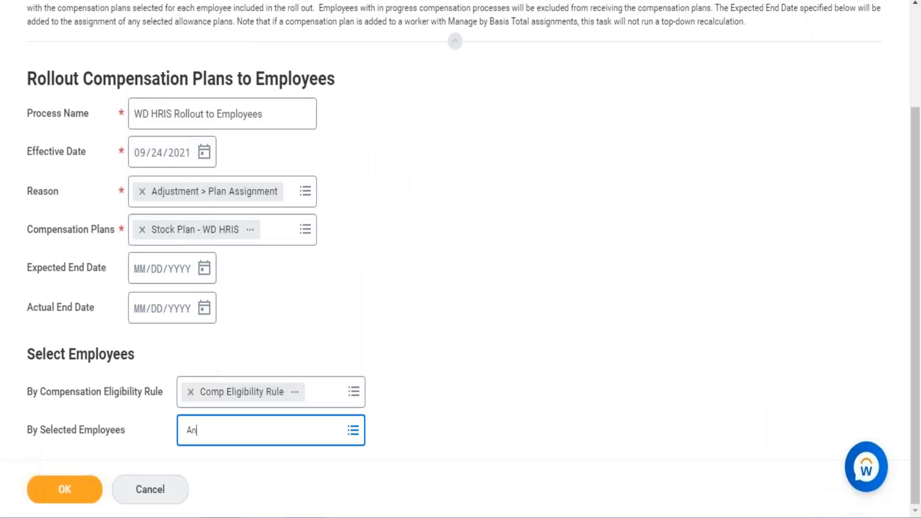
{"action": "type", "text": "tony"}
{"action": "key", "text": "Return"}
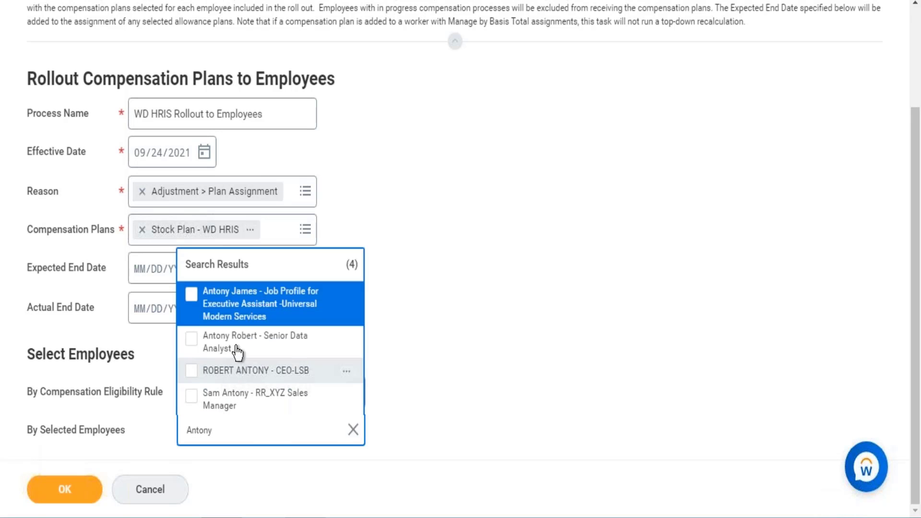
{"action": "left_click", "coordinate": [238, 353]}
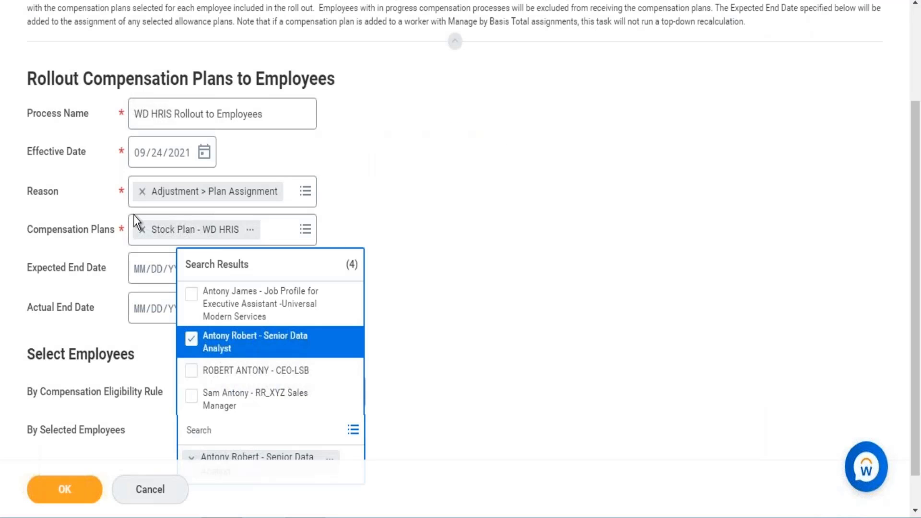
Step: Search by full name and add the Workday Consultant and the Developer to the individually selected employees
{"action": "left_click", "coordinate": [220, 434]}
{"action": "key", "text": "Return"}
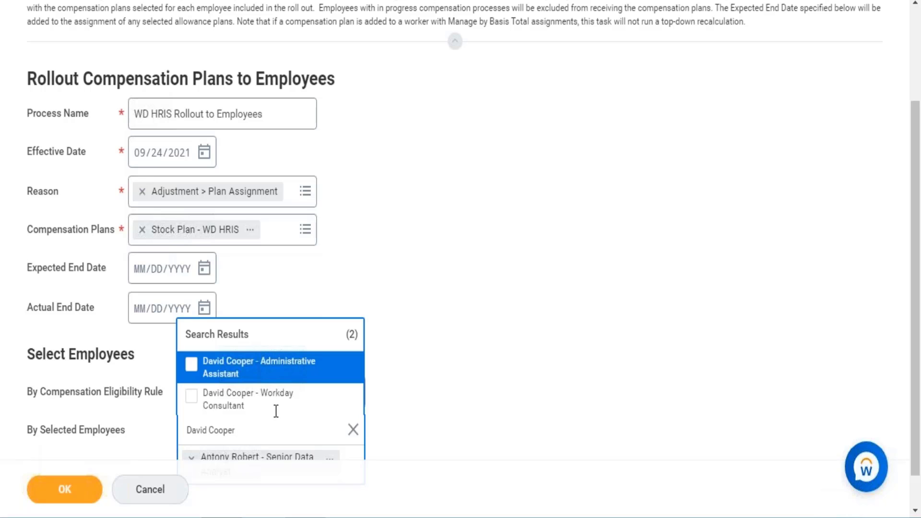
{"action": "left_click", "coordinate": [230, 409]}
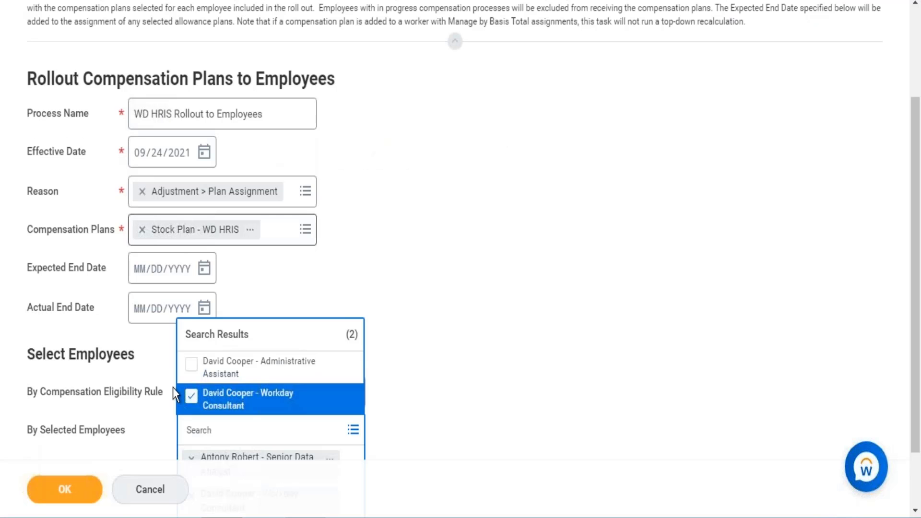
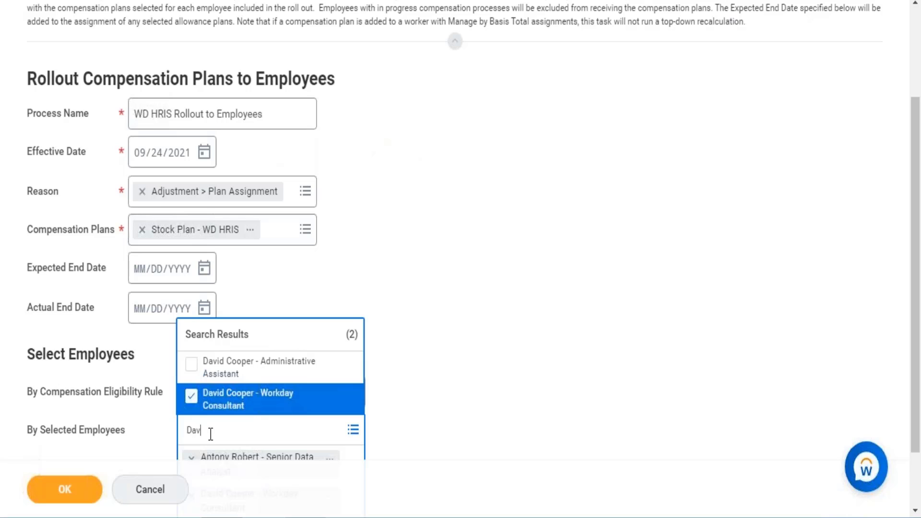
{"action": "key", "text": "Return"}
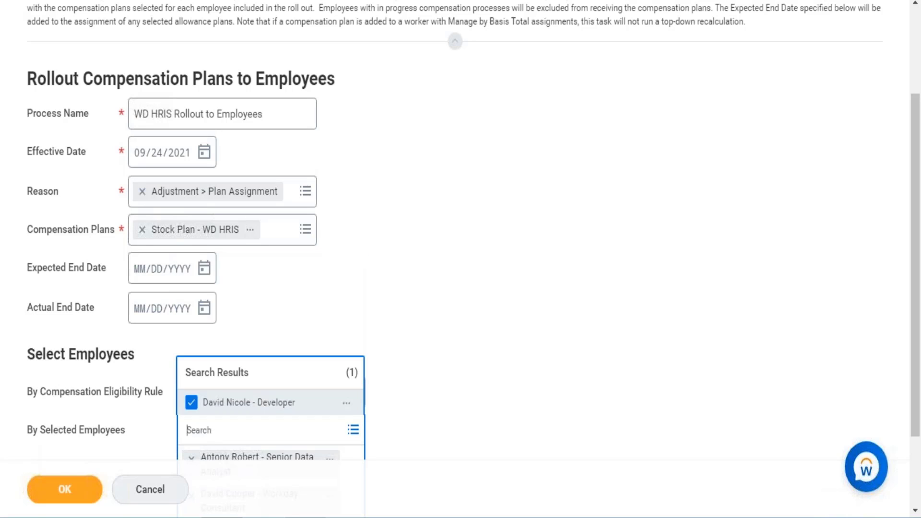
Step: Submit the compensation plan rollout and refresh the status of its background process
{"action": "left_click", "coordinate": [68, 490]}
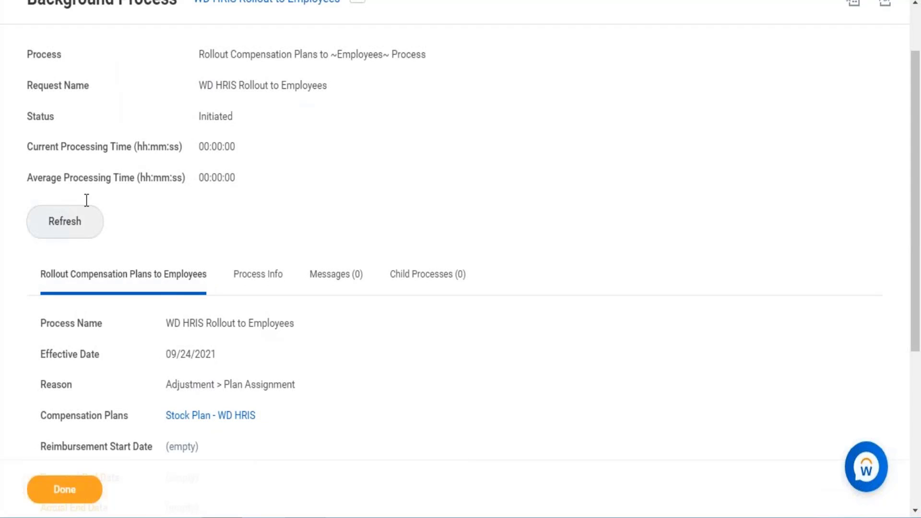
{"action": "left_click", "coordinate": [77, 218]}
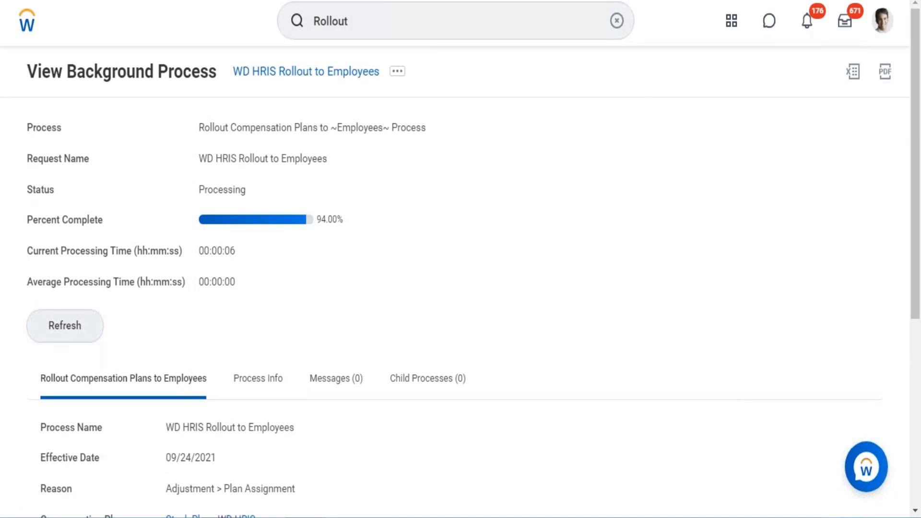
Step: Refresh the rollout's background process status, and find and open the View Compensation Plan Rollout Process report from the compensation rule's browser tab
{"action": "left_click", "coordinate": [65, 326]}
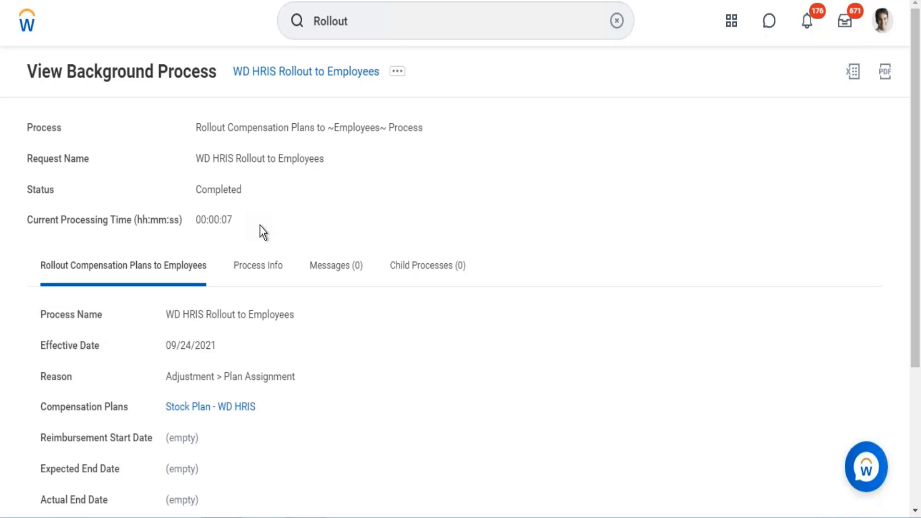
{"action": "left_click", "coordinate": [400, 10]}
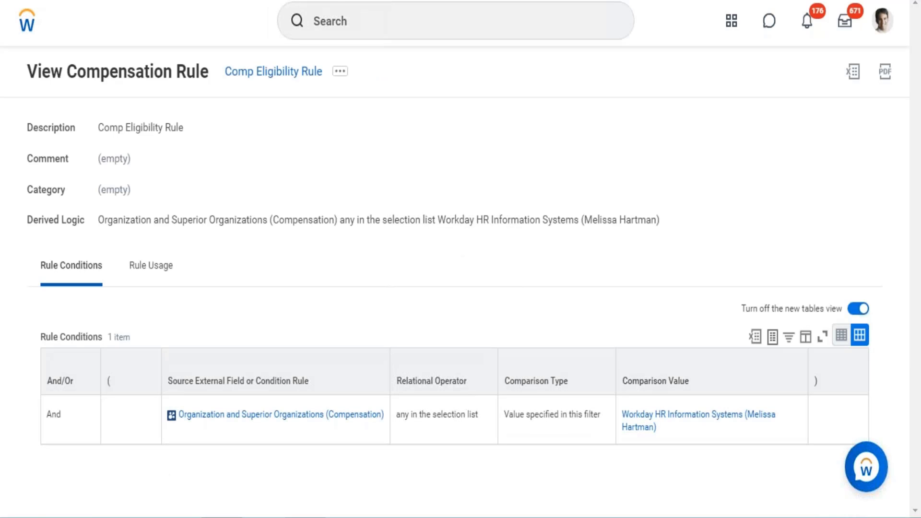
{"action": "left_click", "coordinate": [354, 21]}
{"action": "type", "text": "v"}
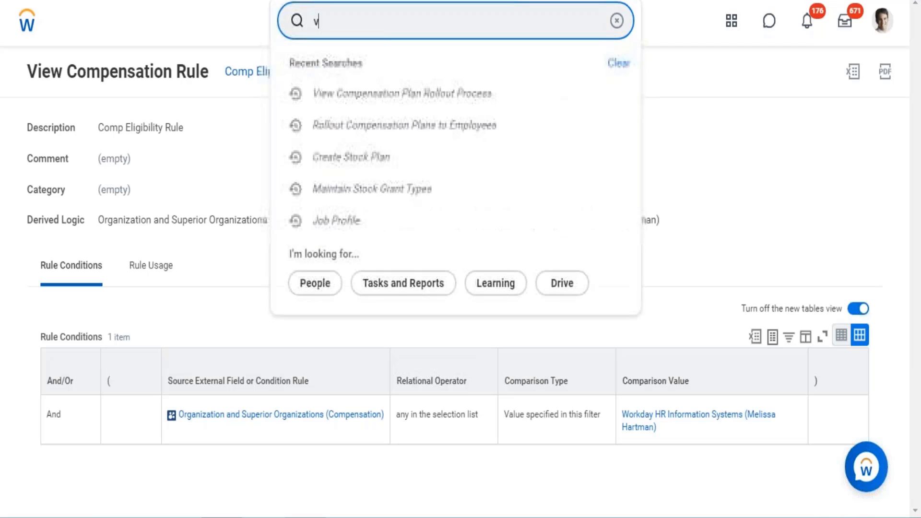
{"action": "type", "text": "iew rollo"}
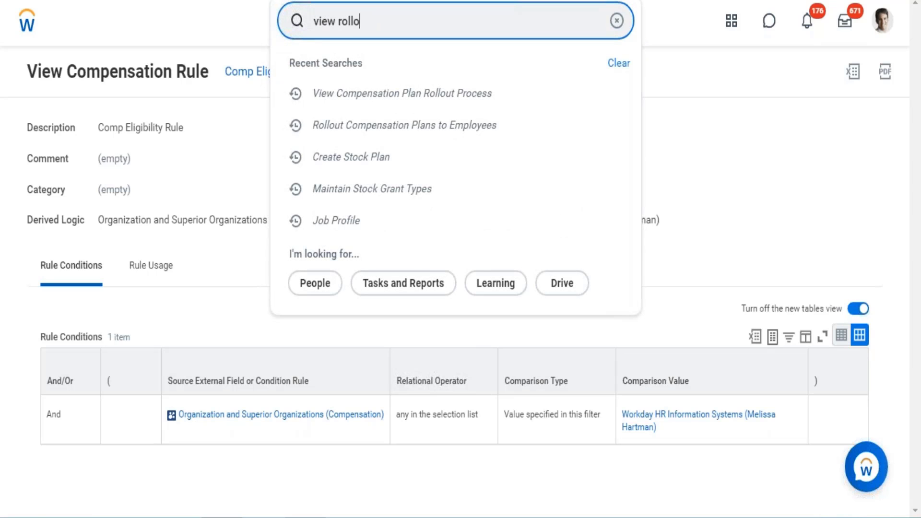
{"action": "type", "text": "ut"}
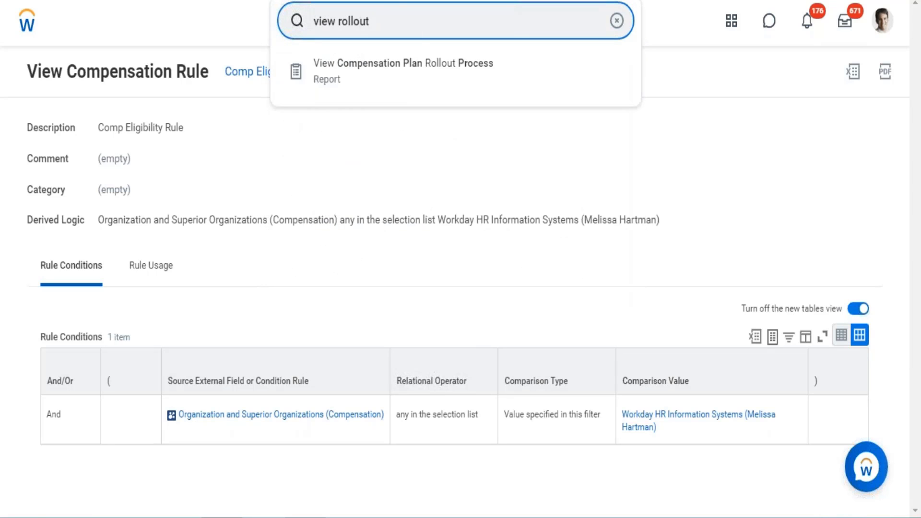
{"action": "left_click", "coordinate": [399, 75]}
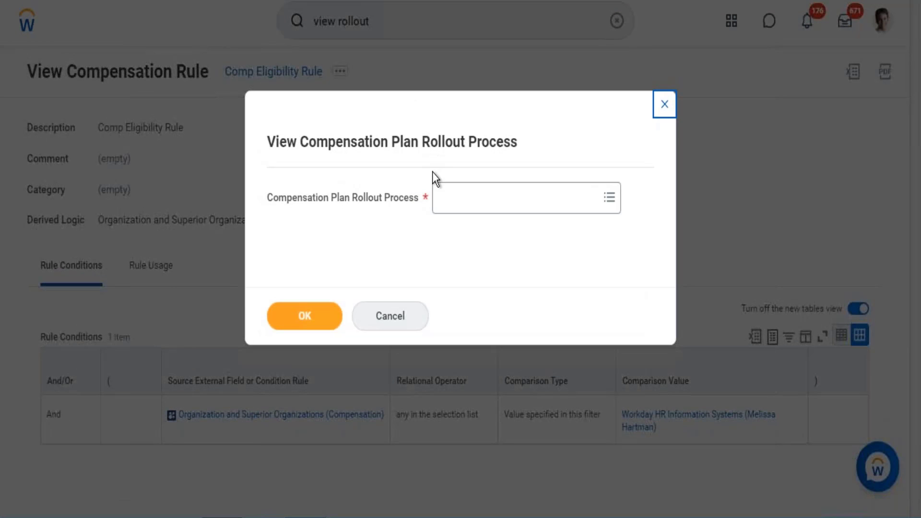
Step: Run the report for the process Rollout Compensation: WD HRIS Rollout to Employees
{"action": "left_click", "coordinate": [455, 207]}
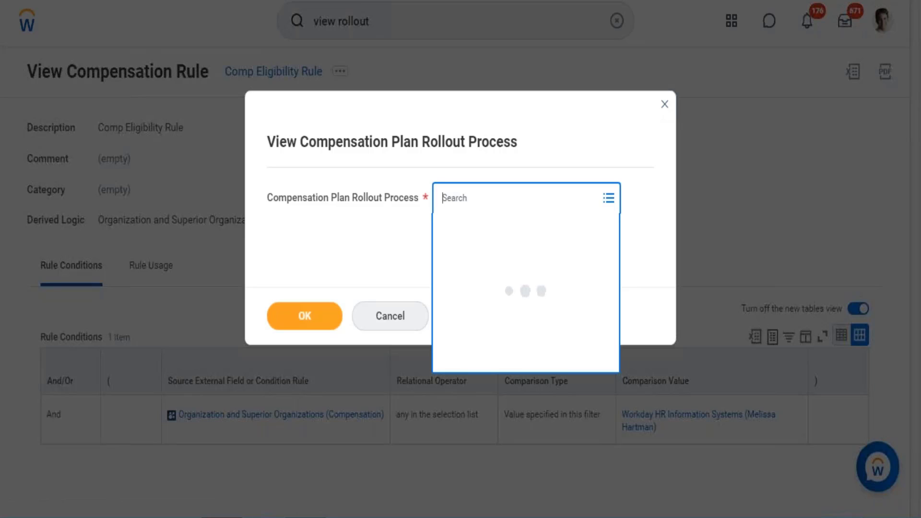
{"action": "type", "text": "WD HRIS"}
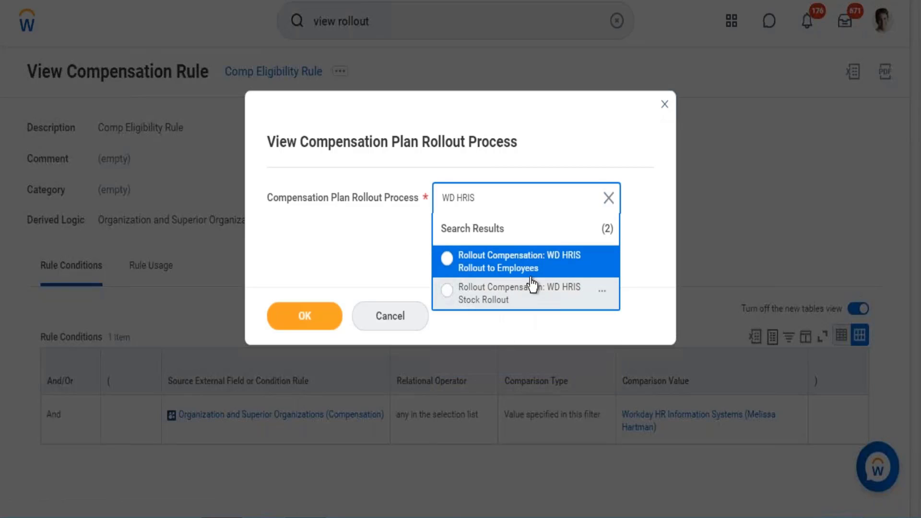
{"action": "left_click", "coordinate": [470, 250]}
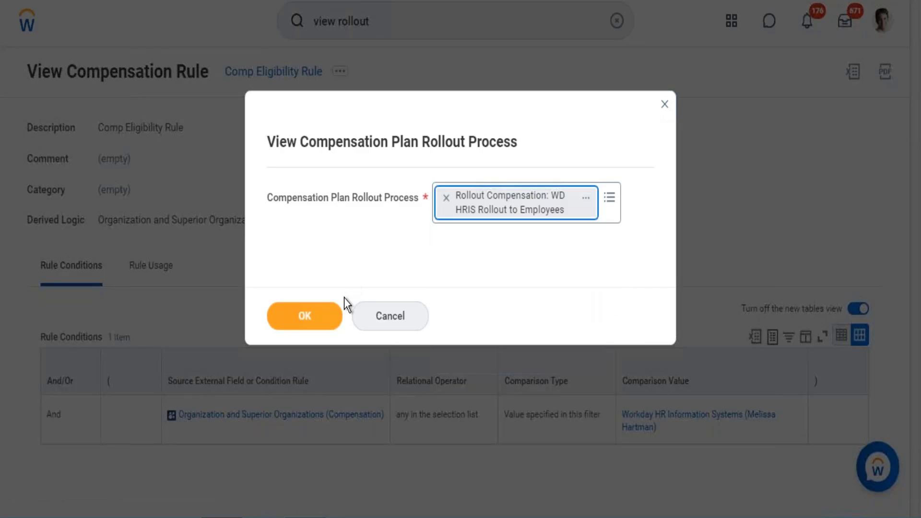
{"action": "left_click", "coordinate": [307, 317]}
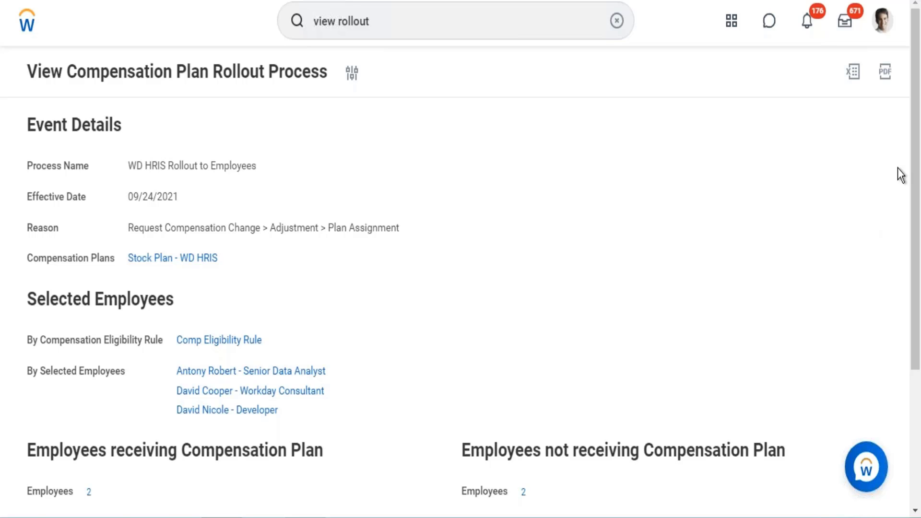
Step: View the details of the employees receiving the compensation plan and close the list
{"action": "scroll", "coordinate": [910, 221], "scroll_direction": "down", "scroll_amount": 3}
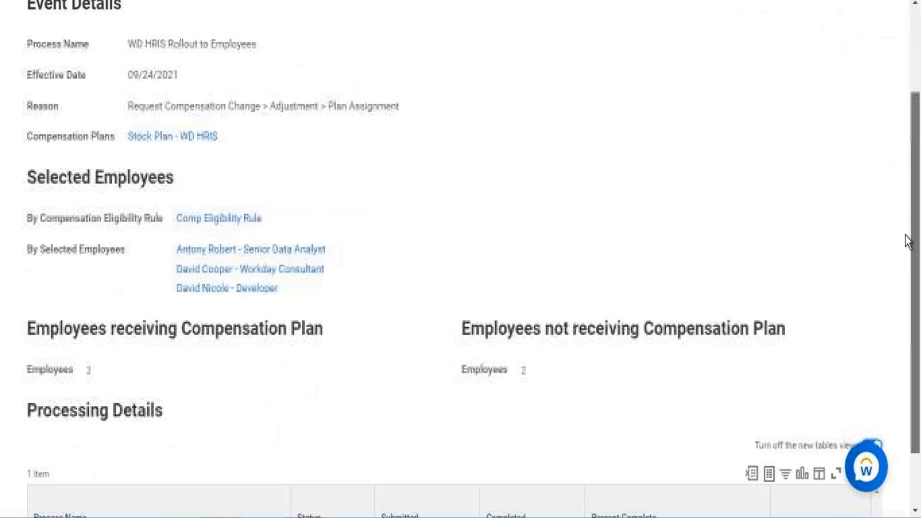
{"action": "scroll", "coordinate": [899, 277], "scroll_direction": "down", "scroll_amount": 1}
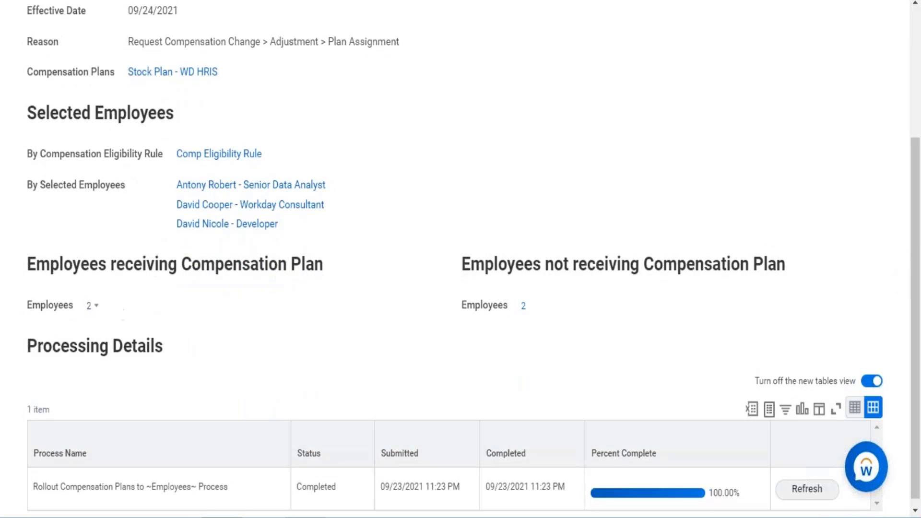
{"action": "left_click", "coordinate": [93, 306]}
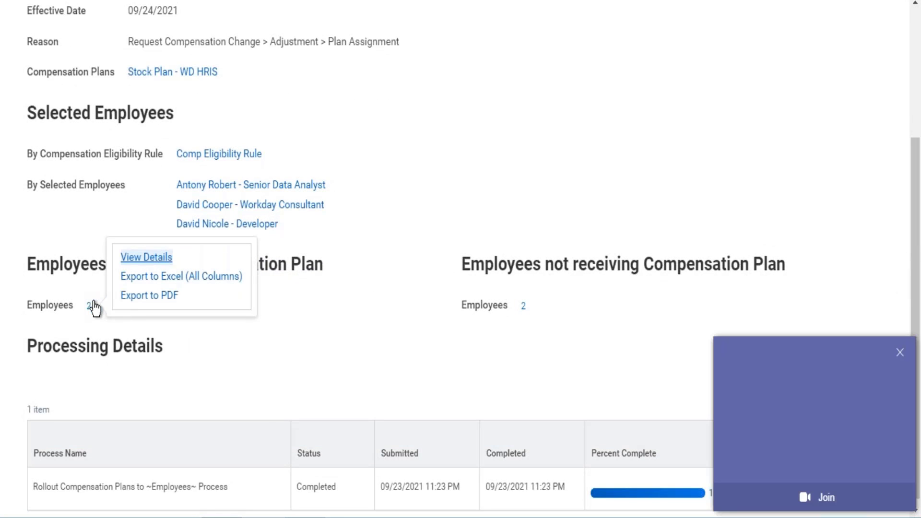
{"action": "left_click", "coordinate": [149, 257]}
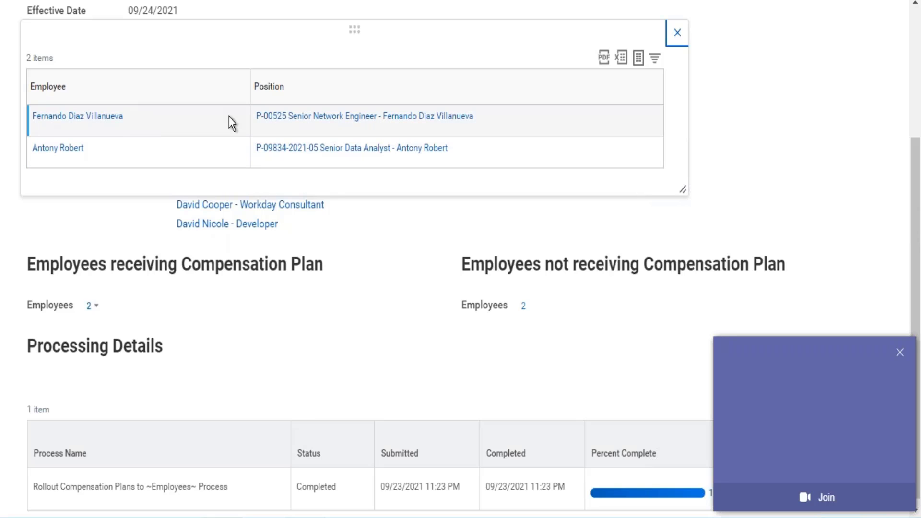
{"action": "left_click", "coordinate": [677, 34]}
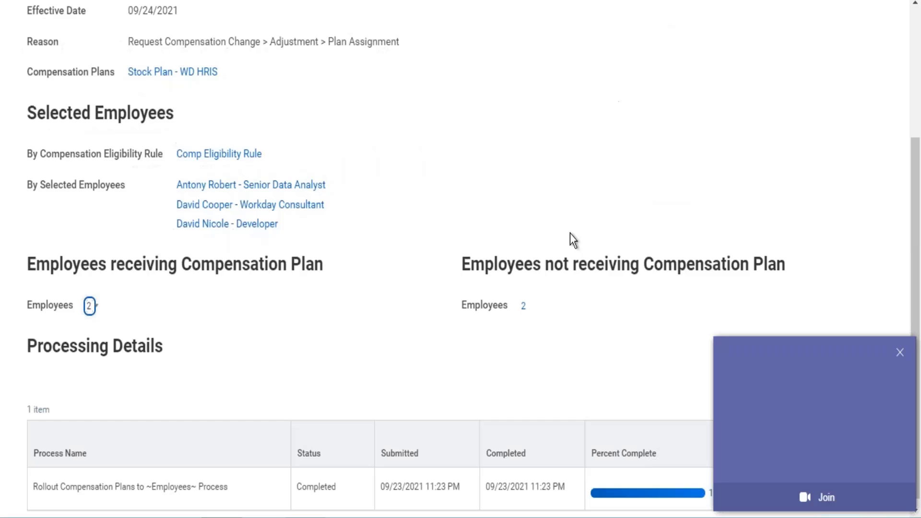
Step: View the details of the employees not receiving the compensation plan and return to the event details
{"action": "left_click", "coordinate": [526, 307]}
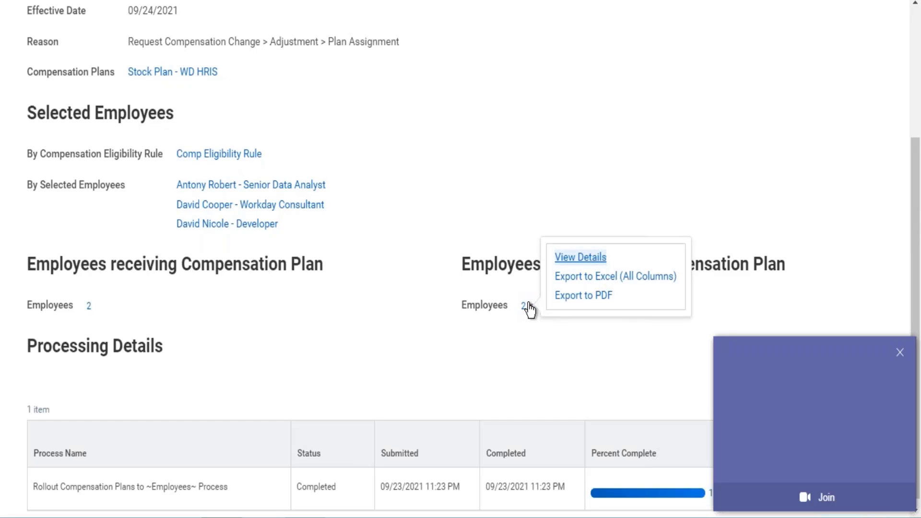
{"action": "left_click", "coordinate": [574, 259]}
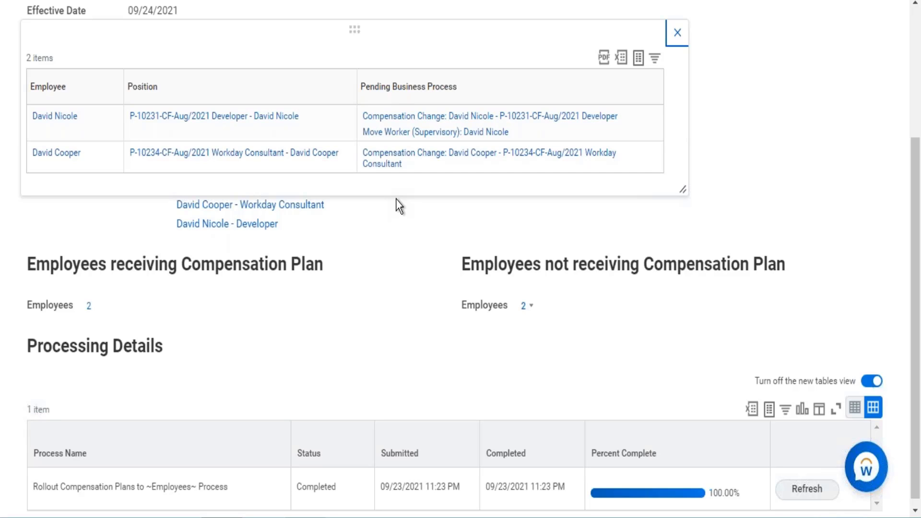
{"action": "left_click_drag", "start_coordinate": [914, 252], "coordinate": [913, 140]}
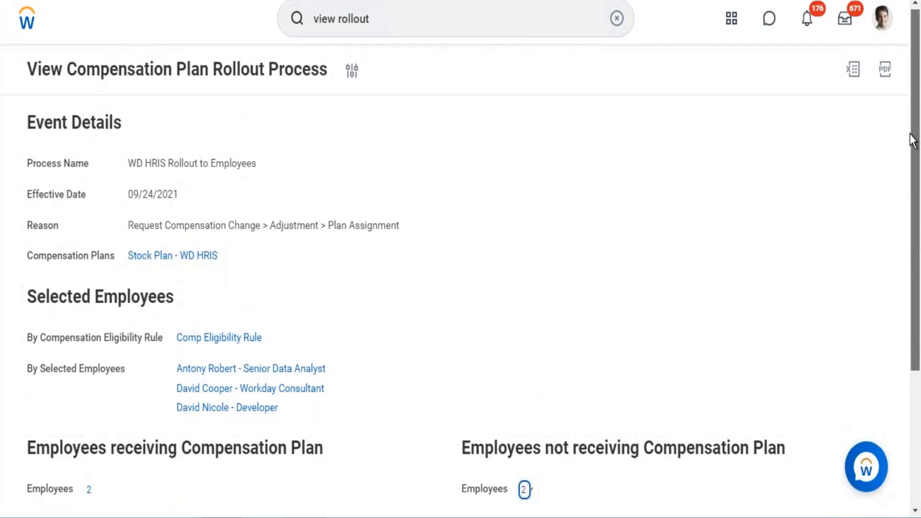
{"action": "scroll", "coordinate": [904, 172], "scroll_direction": "down", "scroll_amount": 2}
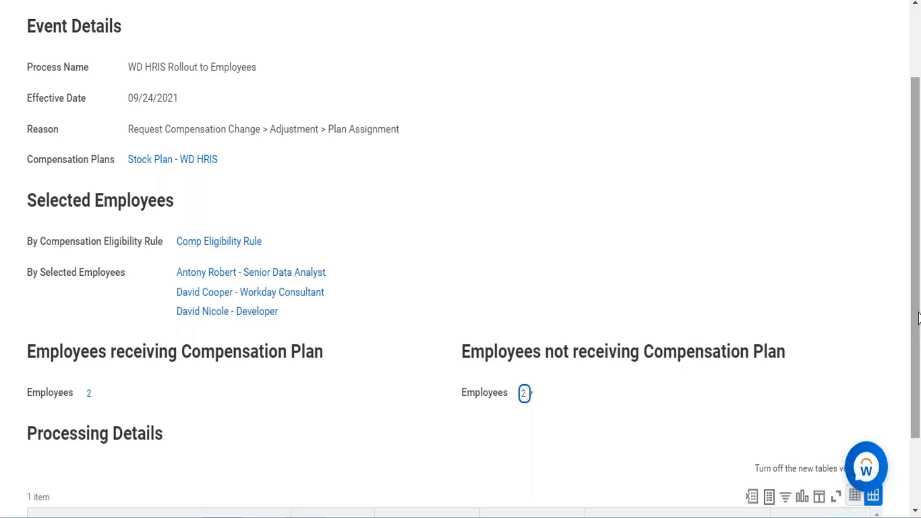
{"action": "scroll", "coordinate": [907, 250], "scroll_direction": "up", "scroll_amount": 2}
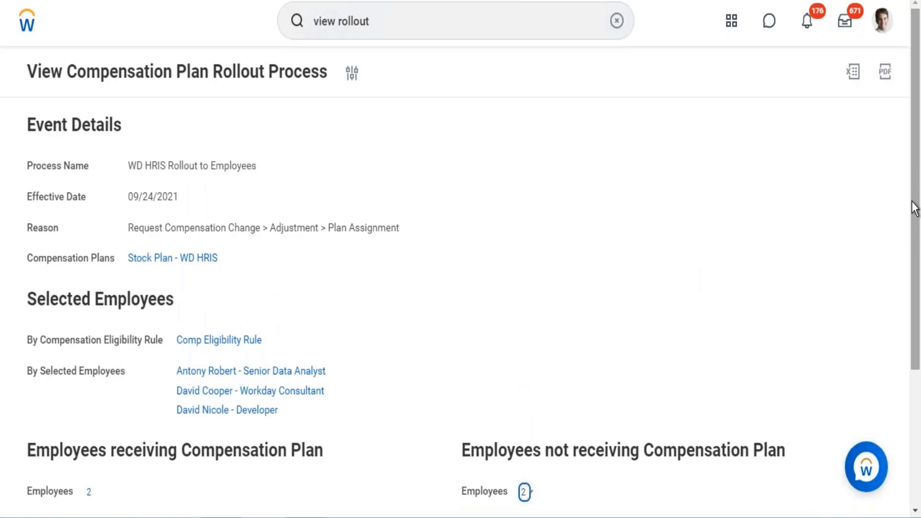
{"action": "scroll", "coordinate": [910, 251], "scroll_direction": "down", "scroll_amount": 4}
{"action": "scroll", "coordinate": [913, 96], "scroll_direction": "up", "scroll_amount": 4}
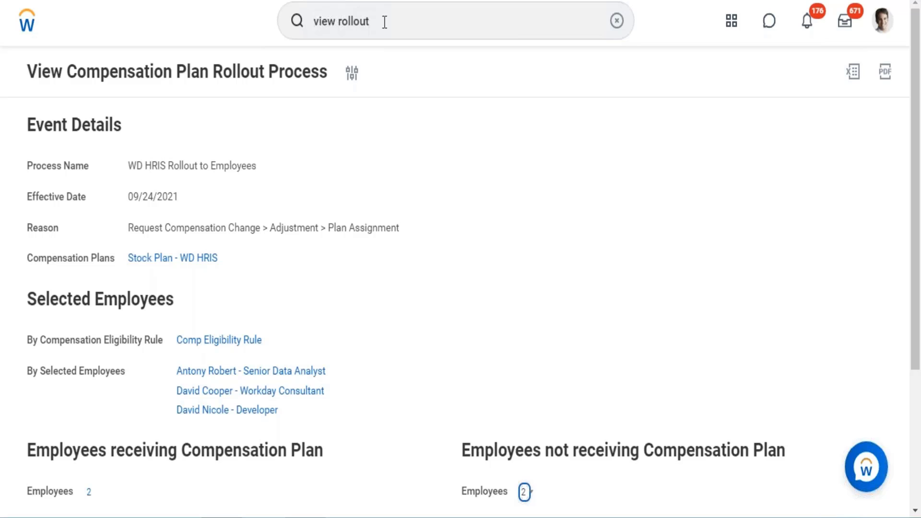
Step: Search for "stock parti", open the Create Stock Participation Rate Table task and look over its form
{"action": "left_click", "coordinate": [398, 30]}
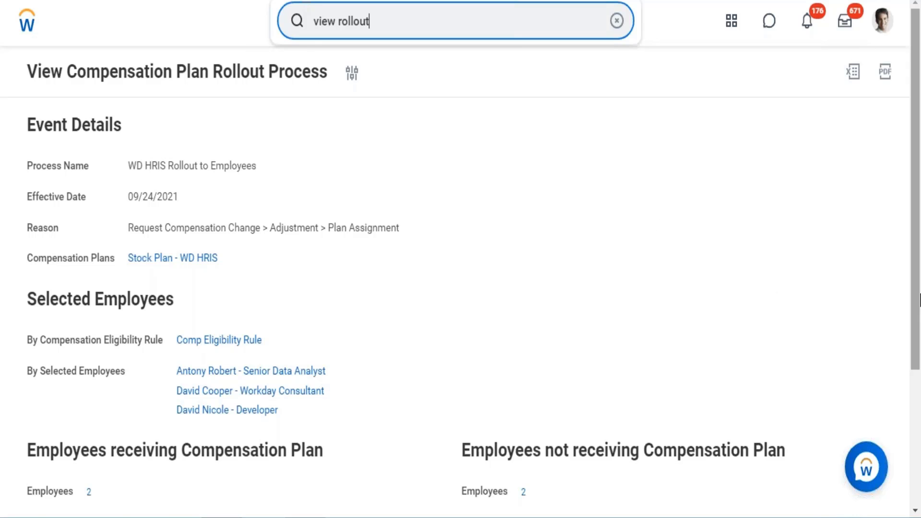
{"action": "left_click_drag", "start_coordinate": [920, 297], "coordinate": [887, 153]}
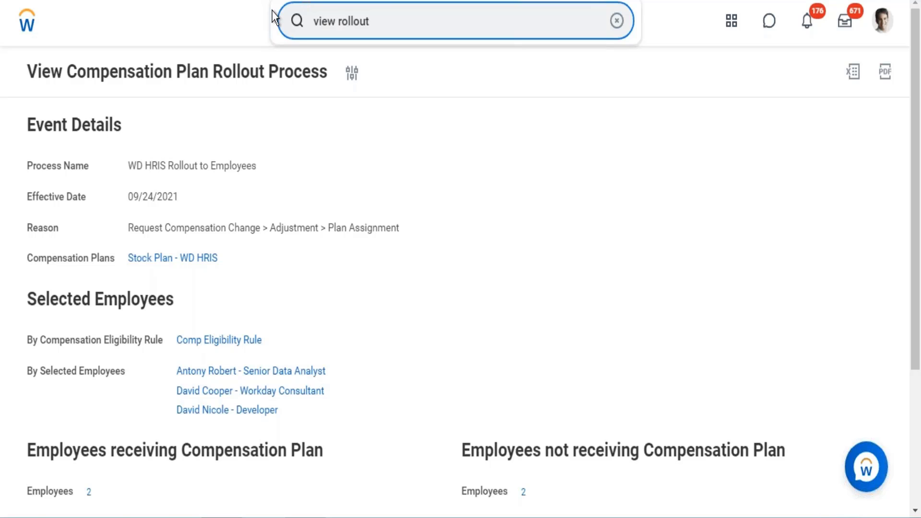
{"action": "key", "text": "BackSpace"}
{"action": "key", "text": "BackSpace"}
{"action": "key", "text": "BackSpace"}
{"action": "key", "text": "BackSpace"}
{"action": "key", "text": "BackSpace"}
{"action": "key", "text": "BackSpace"}
{"action": "key", "text": "BackSpace"}
{"action": "key", "text": "BackSpace"}
{"action": "key", "text": "BackSpace"}
{"action": "key", "text": "BackSpace"}
{"action": "key", "text": "BackSpace"}
{"action": "key", "text": "BackSpace"}
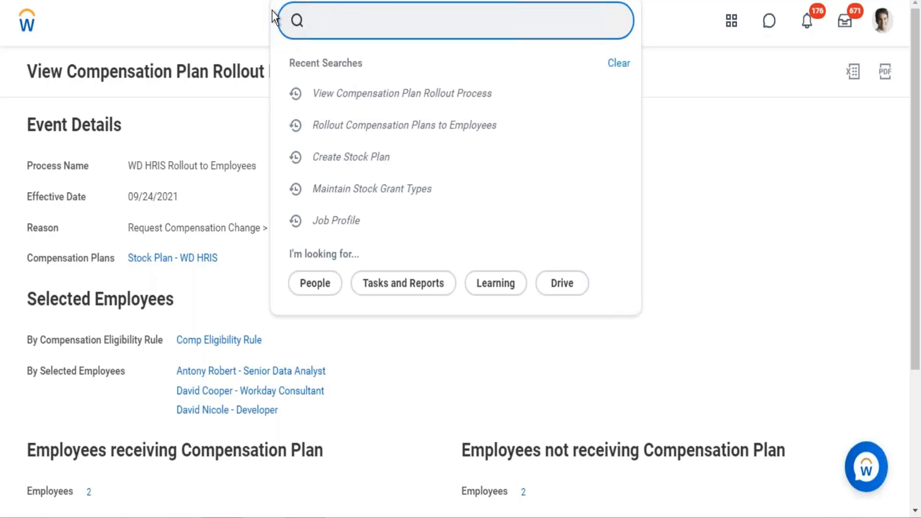
{"action": "type", "text": "stock parti"}
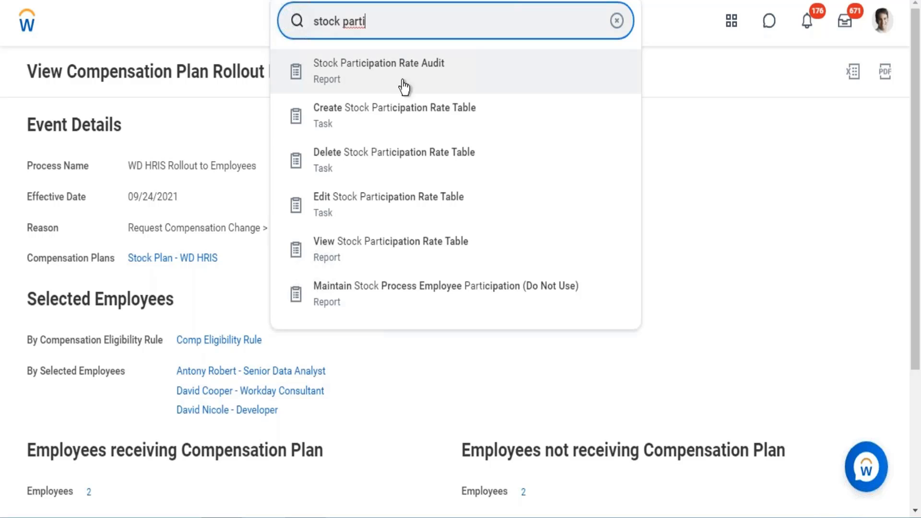
{"action": "left_click", "coordinate": [384, 120]}
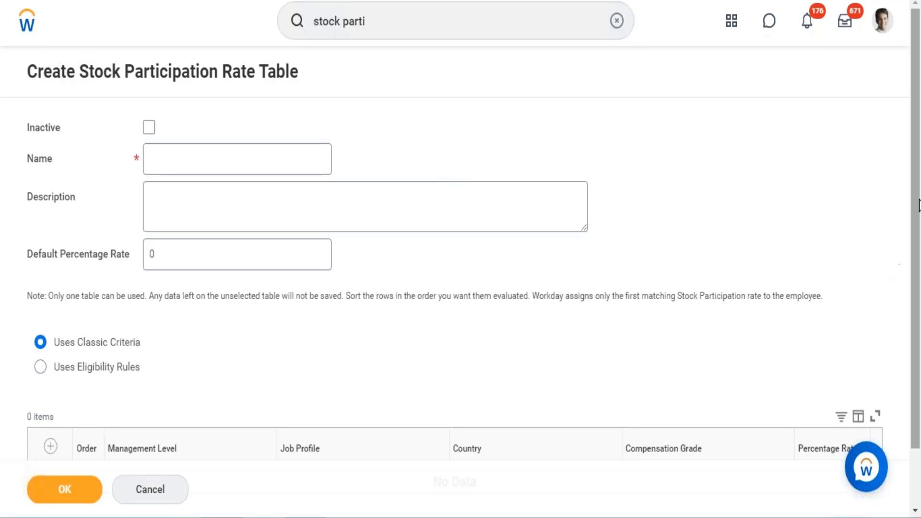
{"action": "scroll", "coordinate": [912, 204], "scroll_direction": "down", "scroll_amount": 2}
{"action": "scroll", "coordinate": [912, 209], "scroll_direction": "up", "scroll_amount": 2}
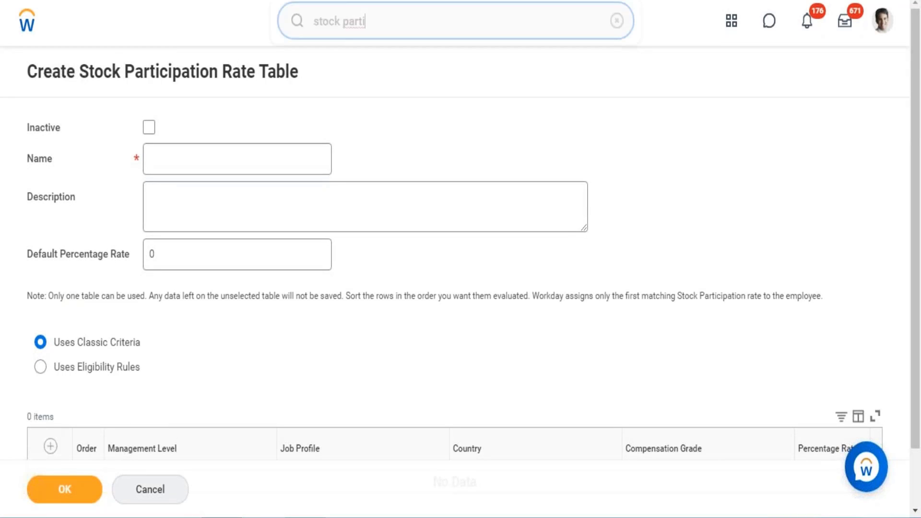
Step: Shorten the search to "stock par" and open the Stock Participation Rate Audit report
{"action": "left_click", "coordinate": [414, 19]}
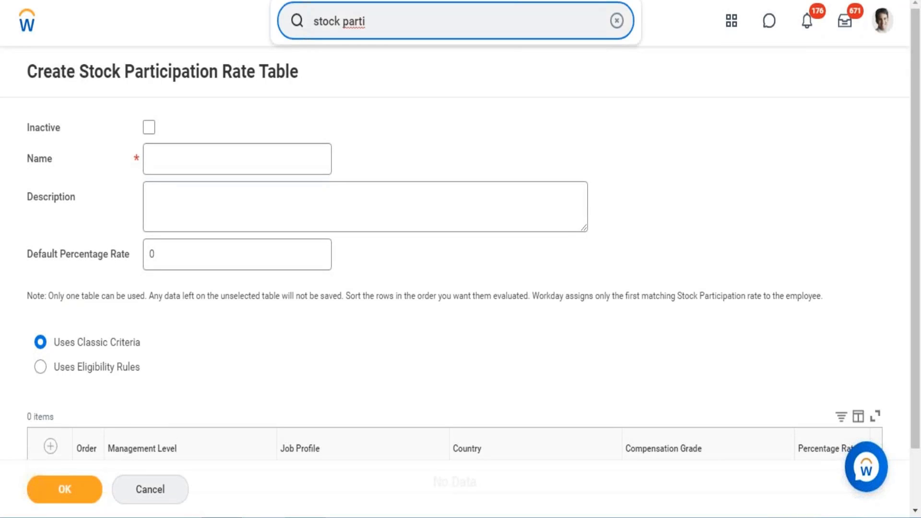
{"action": "key", "text": "BackSpace"}
{"action": "key", "text": "BackSpace"}
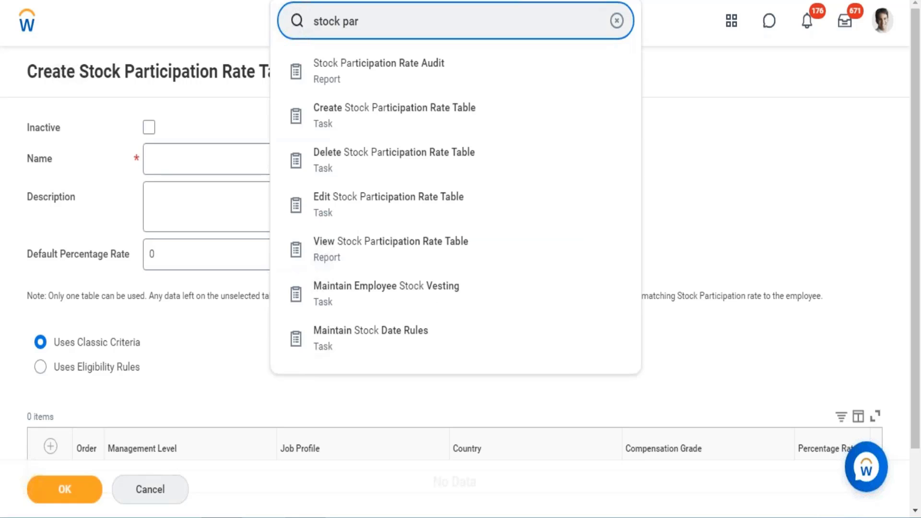
{"action": "left_click", "coordinate": [376, 71]}
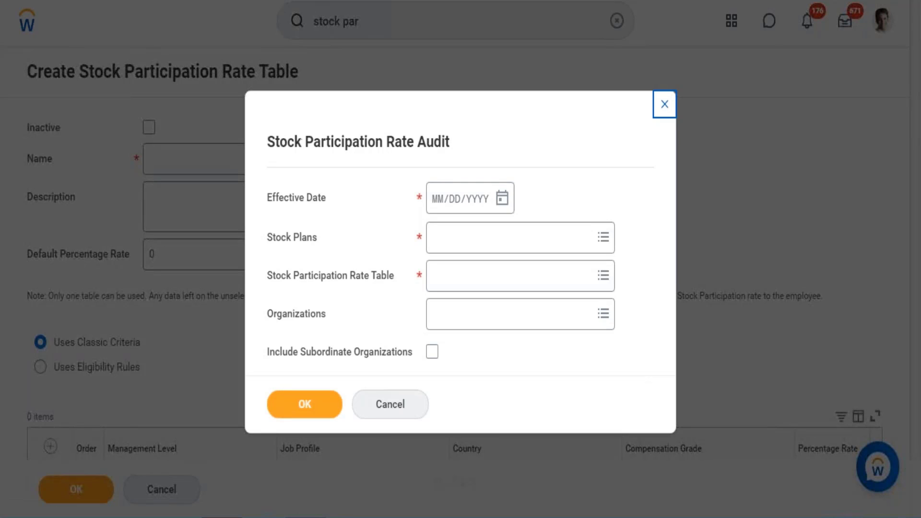
Step: Select every stock plan under All Plans as the Stock Plans for the audit
{"action": "left_click", "coordinate": [490, 237]}
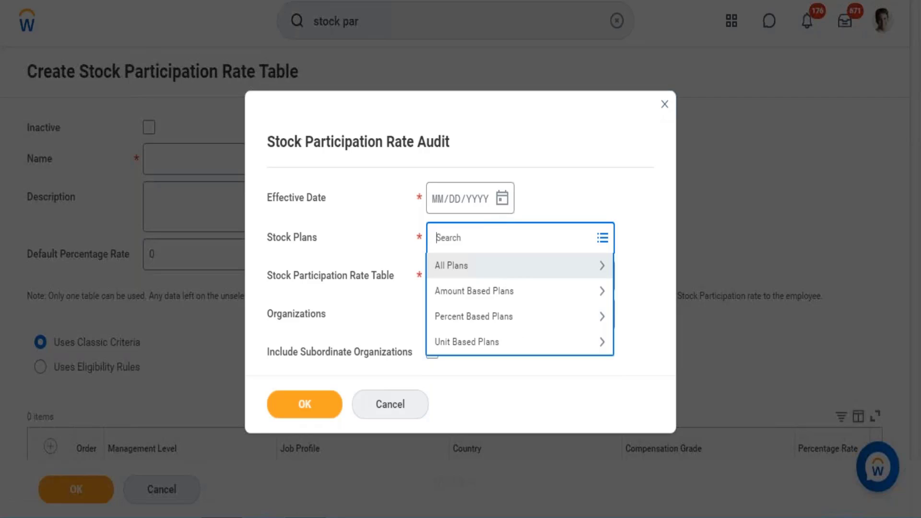
{"action": "left_click", "coordinate": [498, 277]}
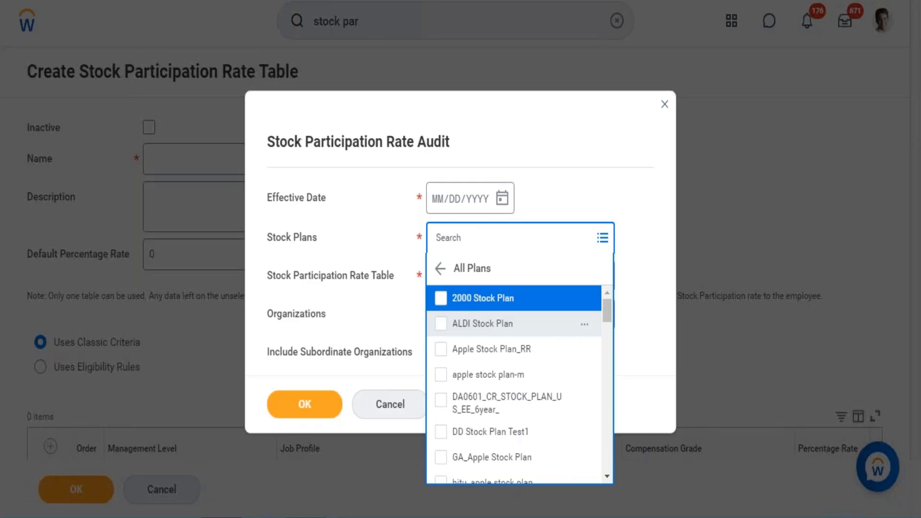
{"action": "key", "text": "ctrl+a"}
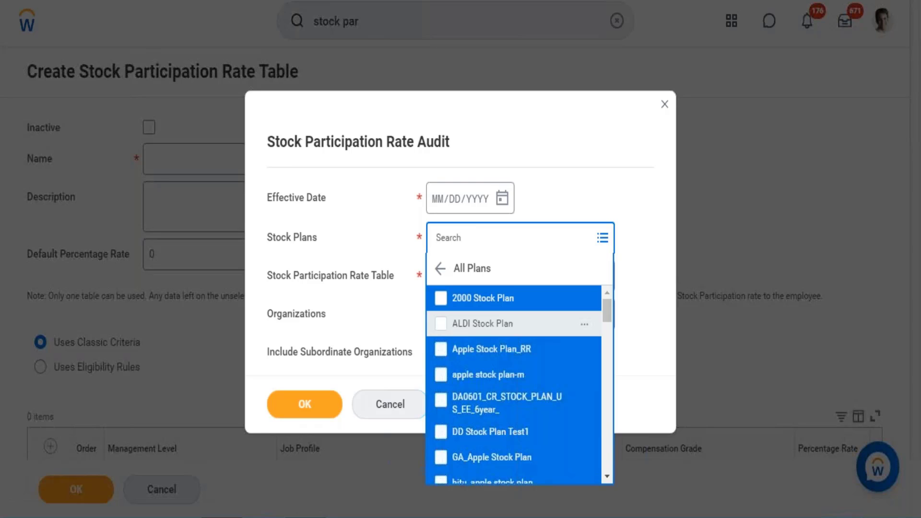
{"action": "key", "text": "Return"}
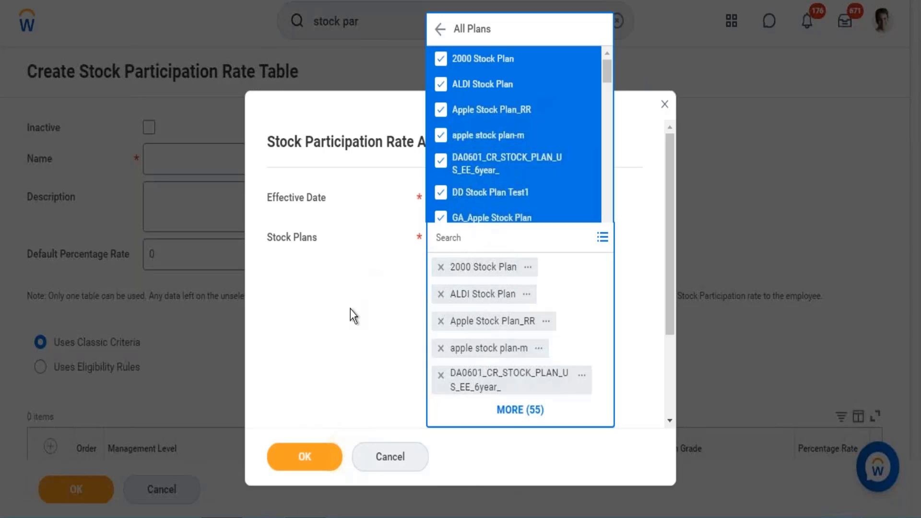
{"action": "left_click", "coordinate": [350, 309]}
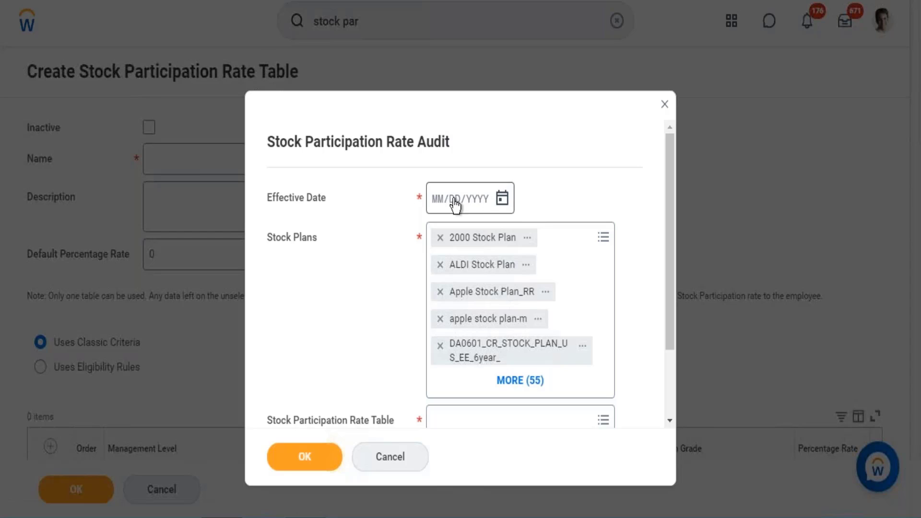
Step: Set the audit's Effective Date to 12/01/2016
{"action": "left_click", "coordinate": [436, 202]}
{"action": "type", "text": "12/01/20"}
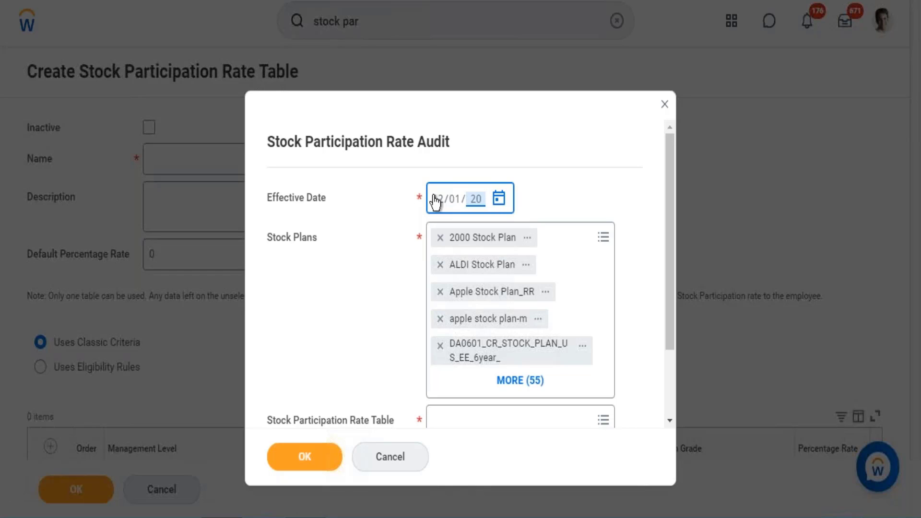
{"action": "type", "text": "6"}
{"action": "left_click", "coordinate": [454, 202]}
{"action": "left_click", "coordinate": [476, 199]}
{"action": "type", "text": "2016"}
Step: Choose the active table Stock Participation Rate by Management Level as the Stock Participation Rate Table and run the audit
{"action": "left_click_drag", "start_coordinate": [670, 195], "coordinate": [674, 292]}
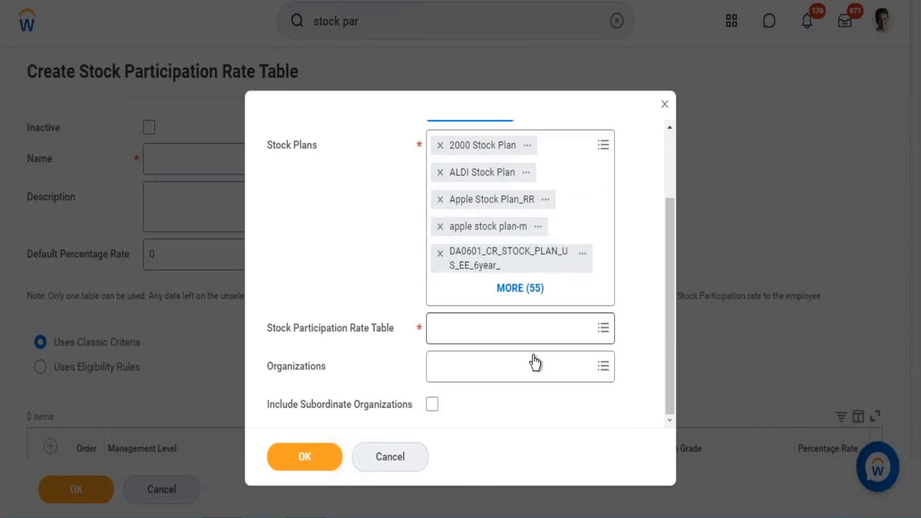
{"action": "left_click", "coordinate": [509, 328]}
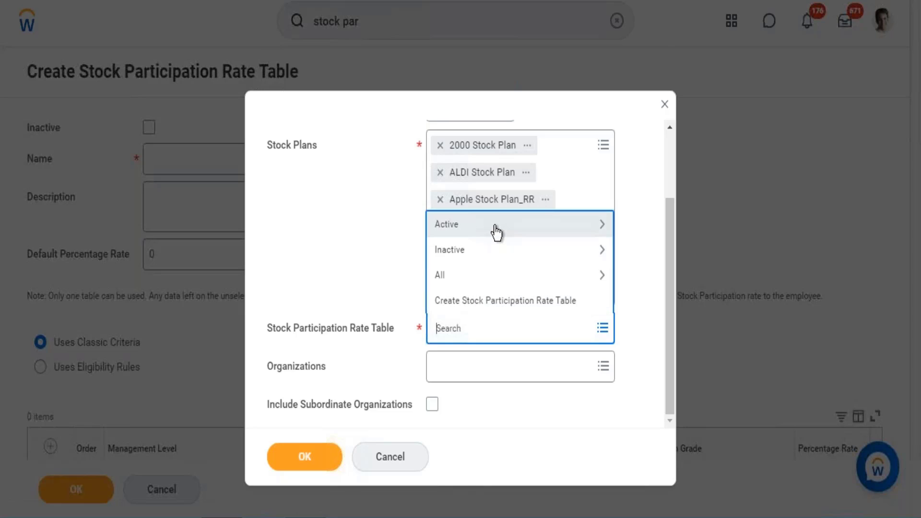
{"action": "left_click", "coordinate": [496, 228]}
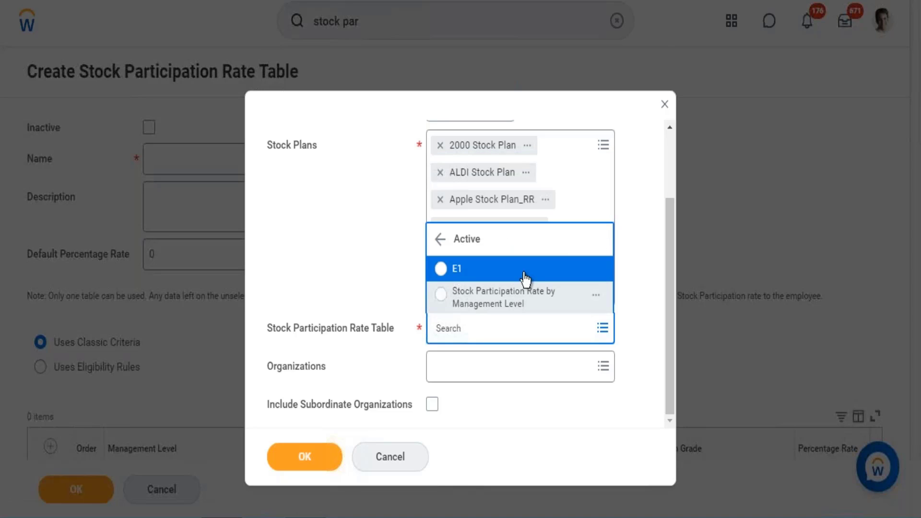
{"action": "left_click", "coordinate": [509, 300]}
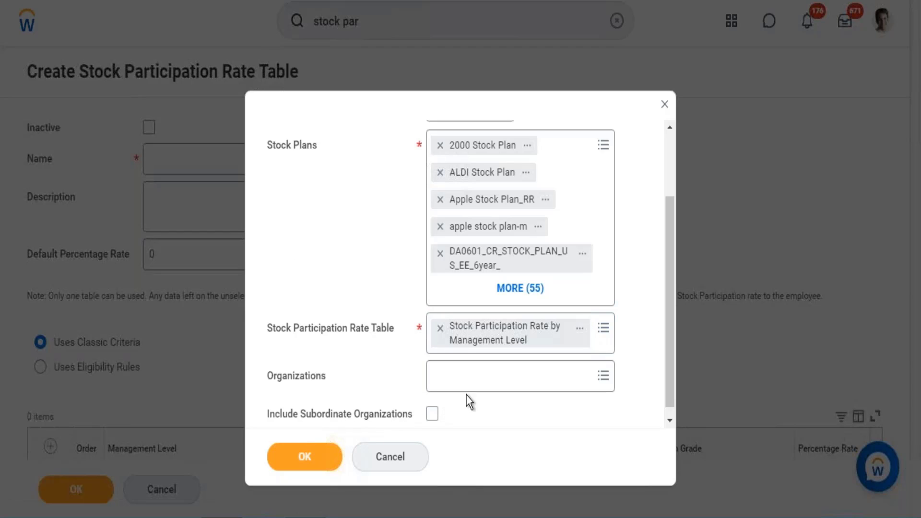
{"action": "left_click", "coordinate": [336, 459]}
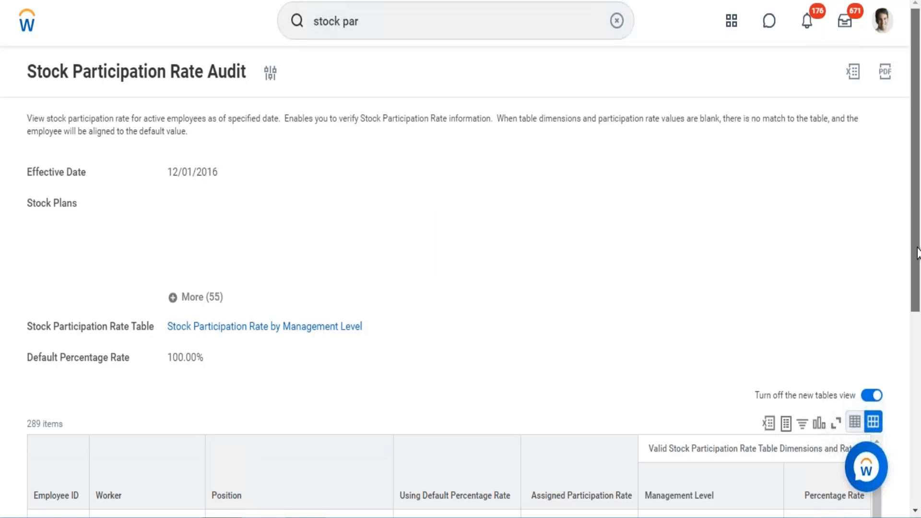
Step: Examine the audit report's worker rows, comparing default rate use, assigned participation rate and management level, and return to the report header
{"action": "left_click_drag", "start_coordinate": [917, 253], "coordinate": [905, 370]}
{"action": "scroll", "coordinate": [905, 370], "scroll_direction": "down", "scroll_amount": 3}
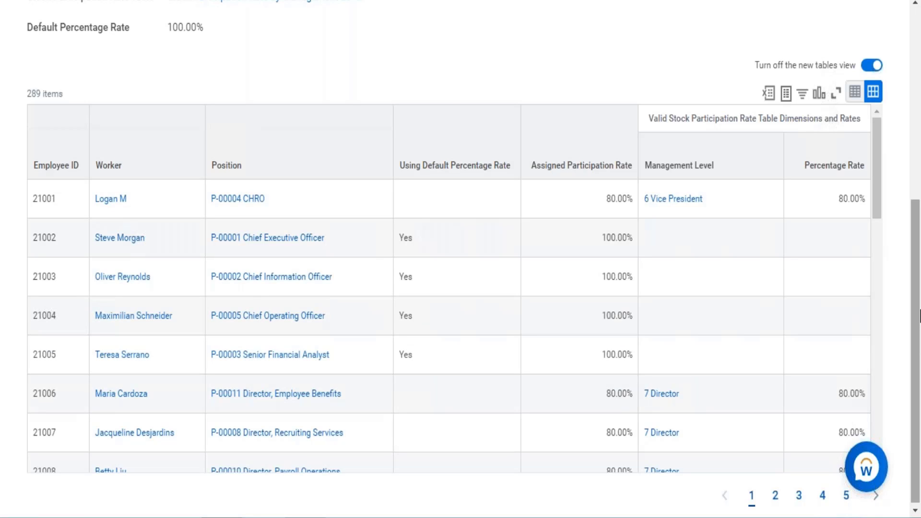
{"action": "left_click_drag", "start_coordinate": [920, 311], "coordinate": [916, 366]}
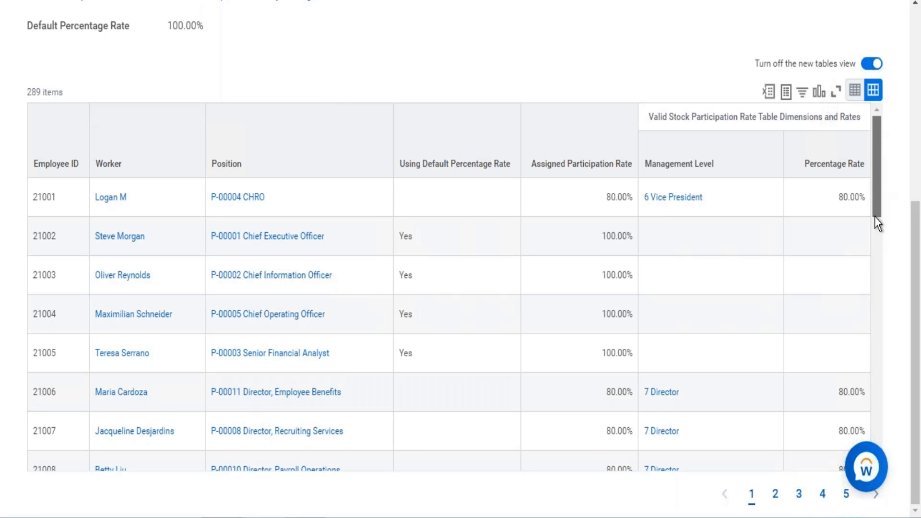
{"action": "scroll", "coordinate": [874, 217], "scroll_direction": "down", "scroll_amount": 9}
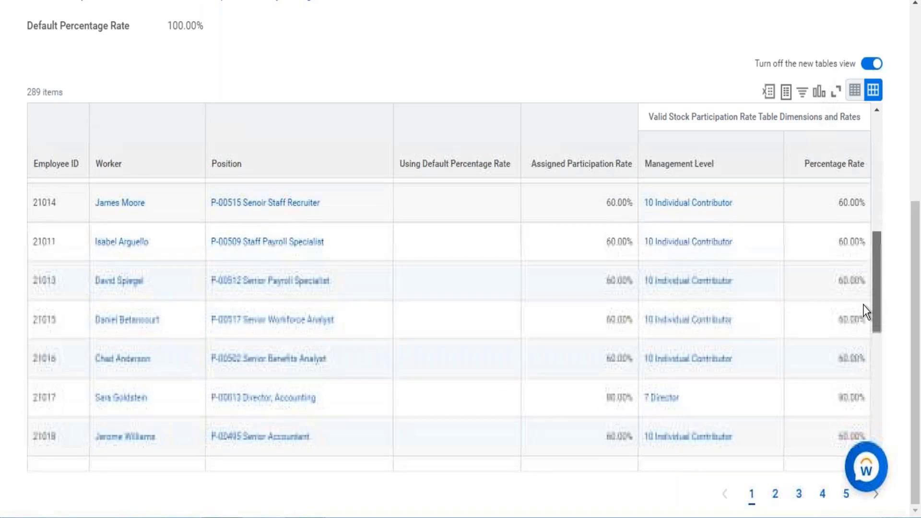
{"action": "scroll", "coordinate": [864, 305], "scroll_direction": "down", "scroll_amount": 3}
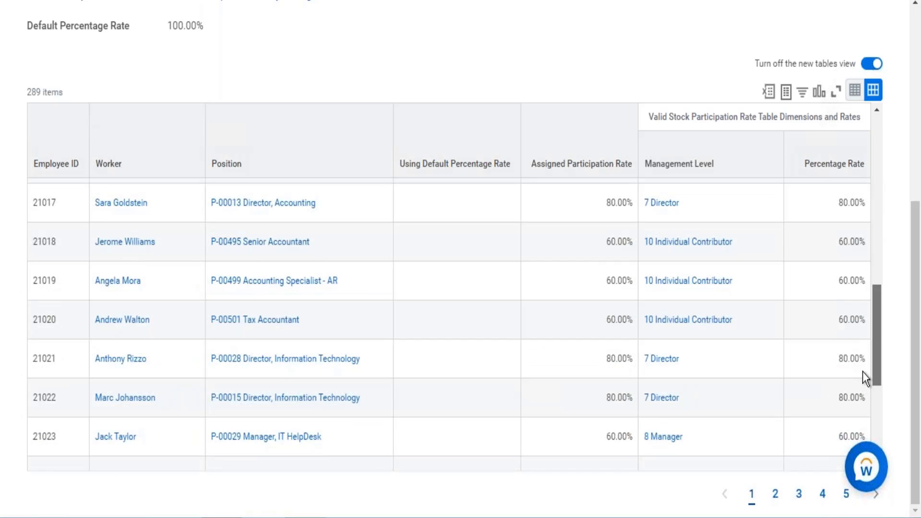
{"action": "scroll", "coordinate": [864, 384], "scroll_direction": "down", "scroll_amount": 6}
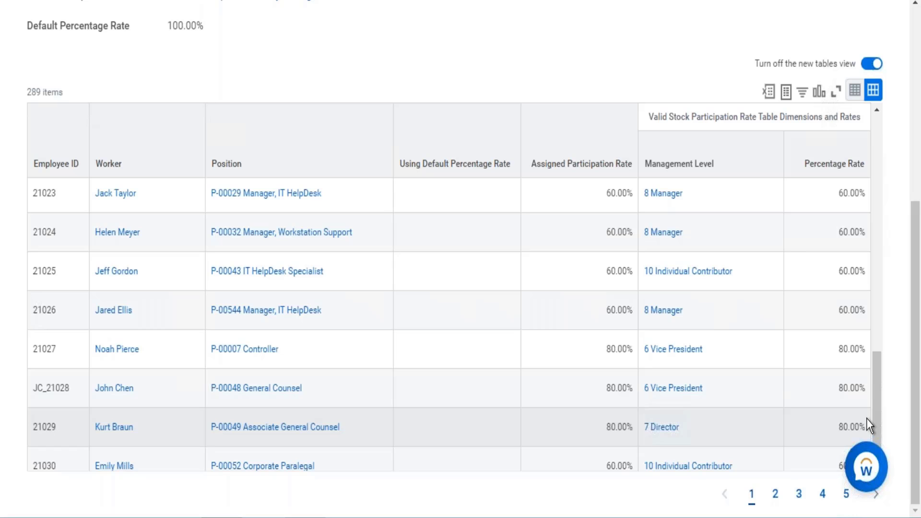
{"action": "left_click_drag", "start_coordinate": [916, 440], "coordinate": [906, 169]}
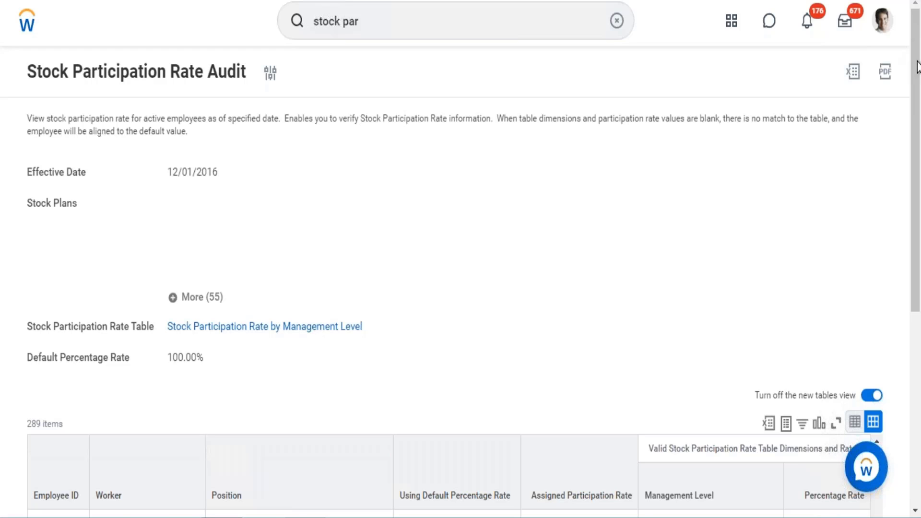
{"action": "left_click_drag", "start_coordinate": [915, 140], "coordinate": [920, 53]}
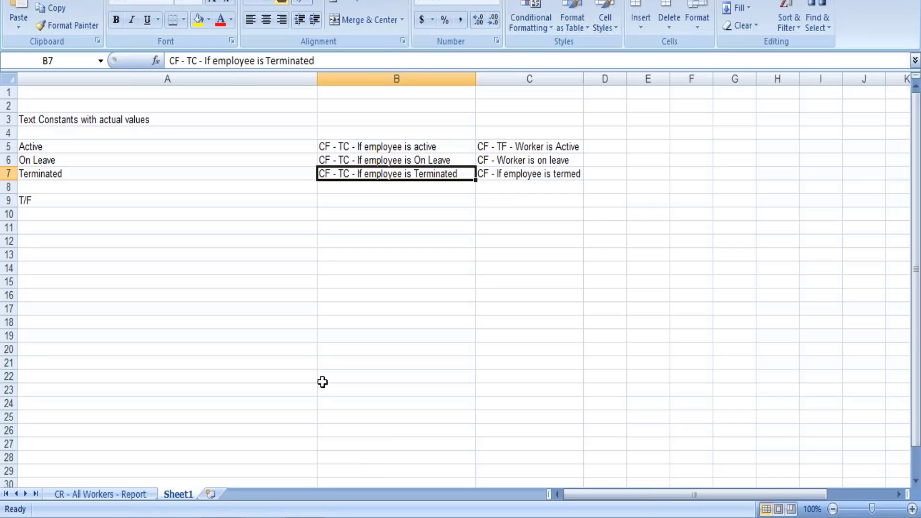
Step: In the Excel workbook, add a new worksheet, widen column A and enter Amount in cell A6
{"action": "left_click", "coordinate": [217, 492]}
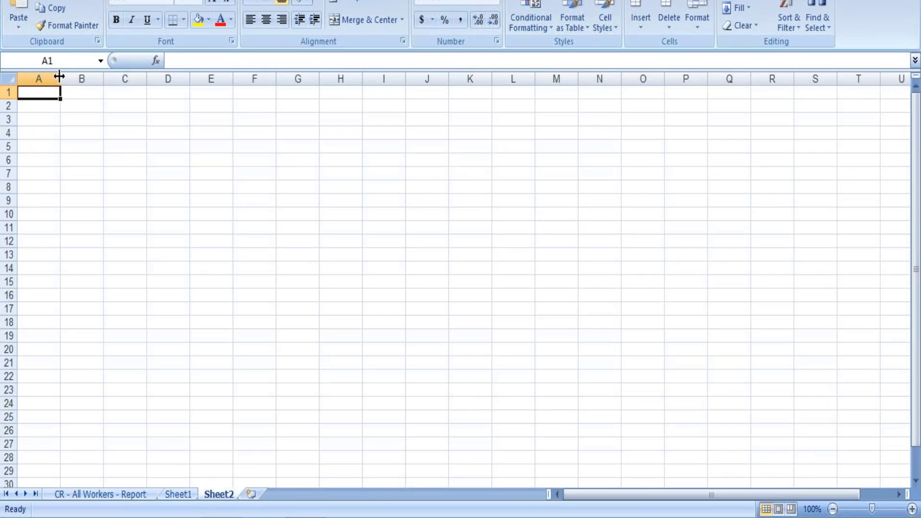
{"action": "left_click_drag", "start_coordinate": [61, 78], "coordinate": [176, 77]}
{"action": "left_click", "coordinate": [81, 164]}
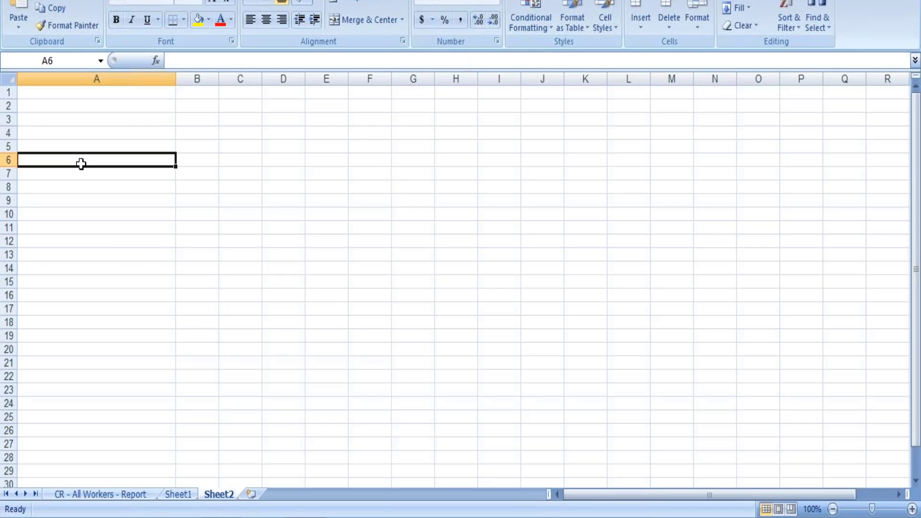
{"action": "type", "text": "Amount"}
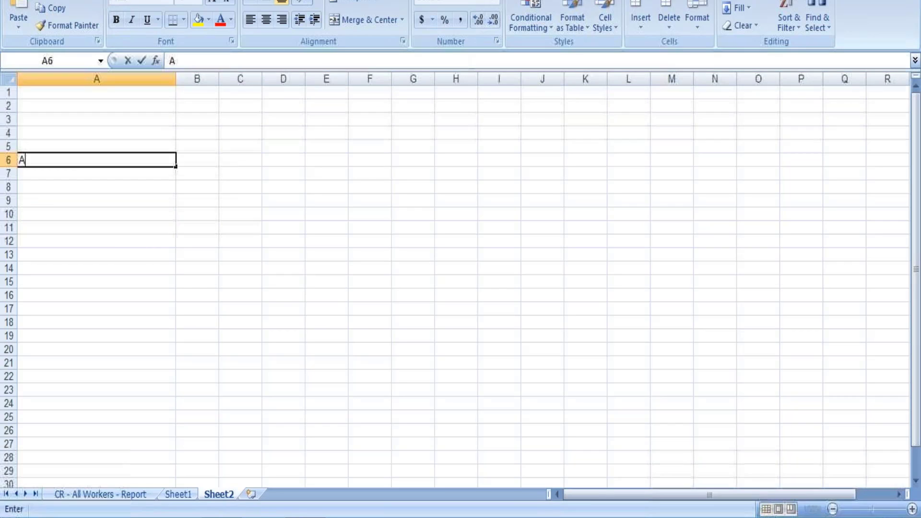
Step: Continue the list below Amount with Percen in A7, Unit in A8 and Matrix in A9
{"action": "left_click", "coordinate": [76, 174]}
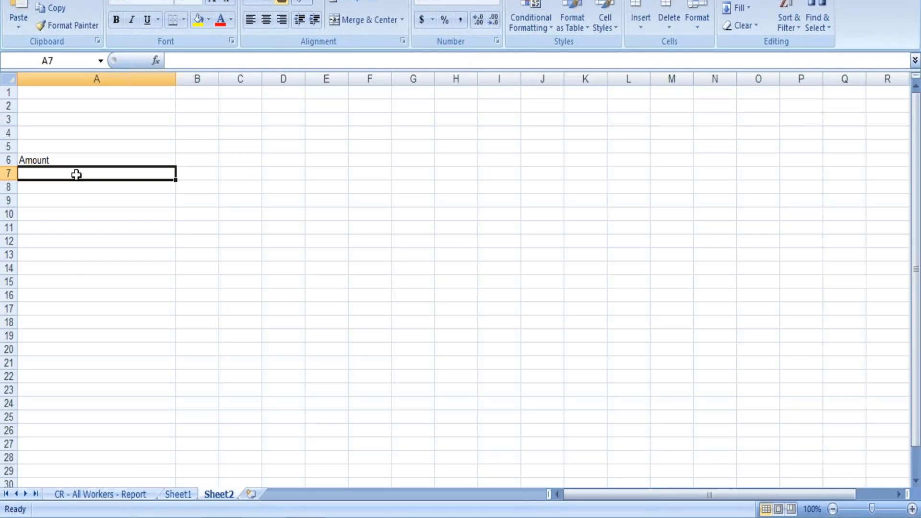
{"action": "type", "text": "Per"}
{"action": "type", "text": "cen"}
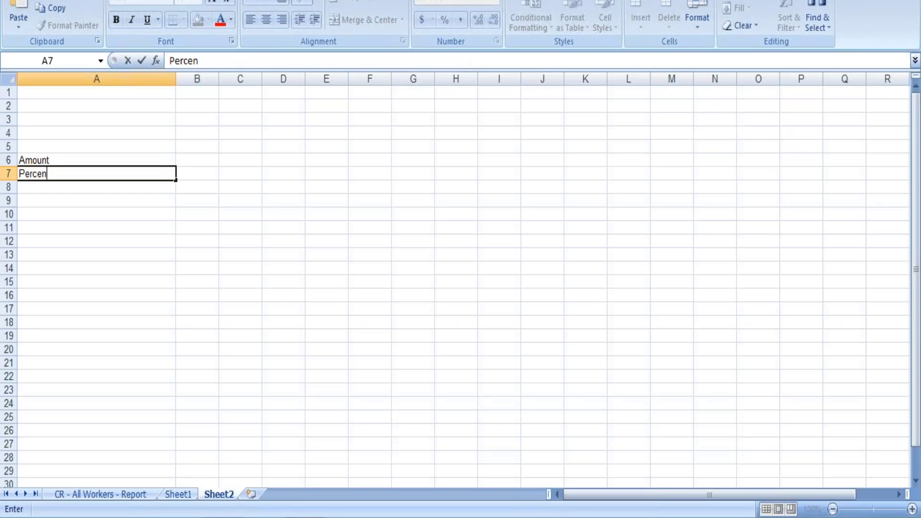
{"action": "key", "text": "Tab"}
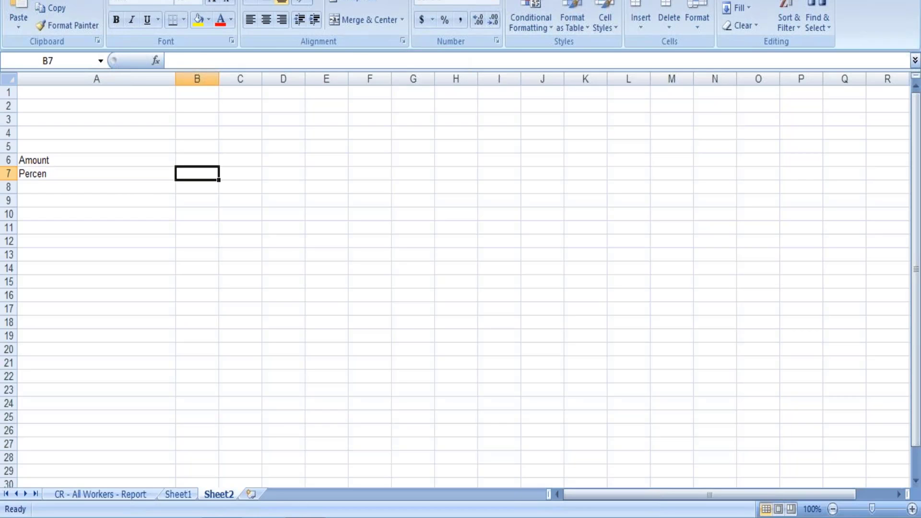
{"action": "left_click", "coordinate": [48, 188]}
{"action": "type", "text": "Unit"}
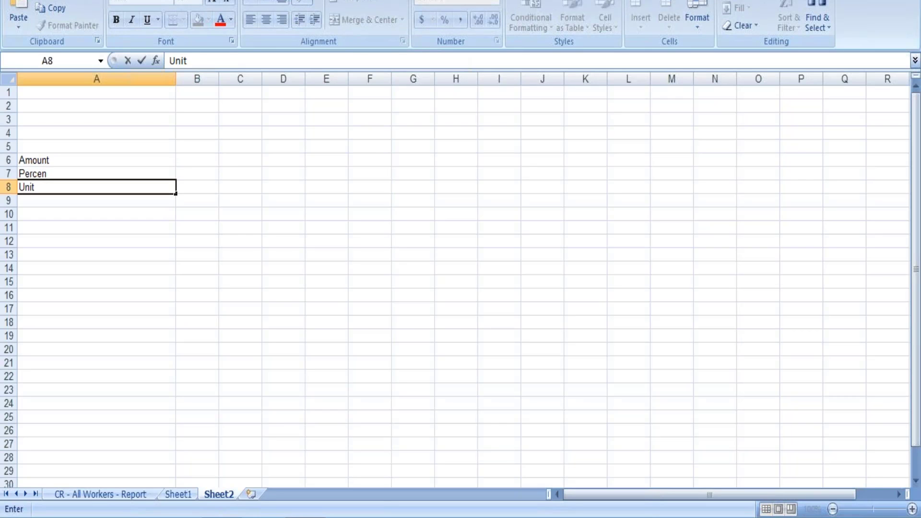
{"action": "key", "text": "Return"}
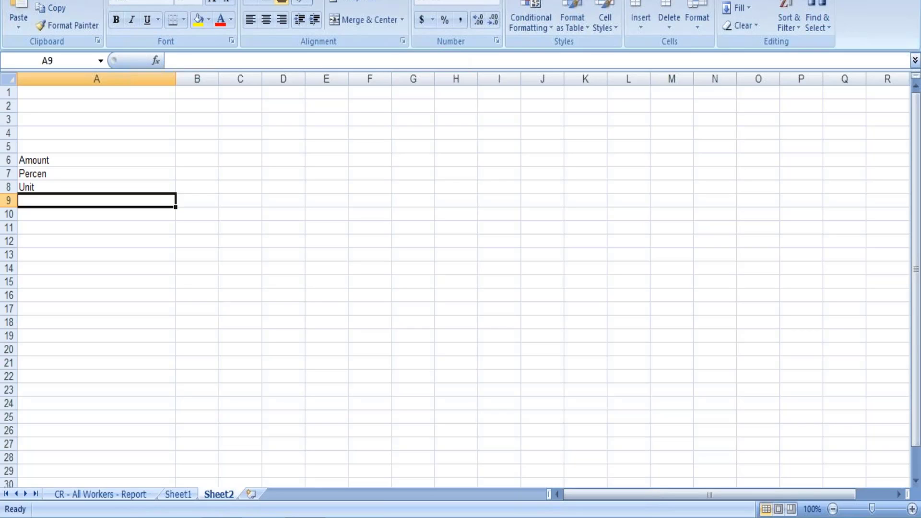
{"action": "type", "text": "Matrix"}
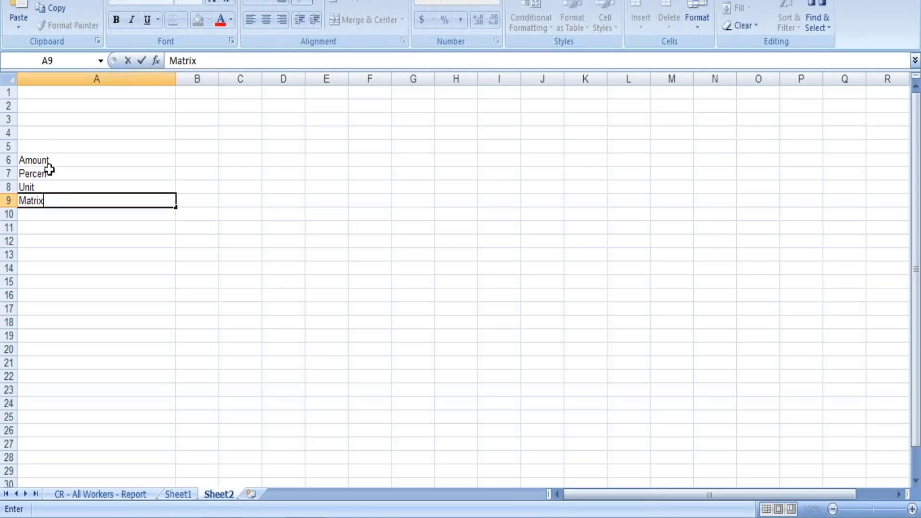
{"action": "left_click_drag", "start_coordinate": [49, 147], "coordinate": [51, 212]}
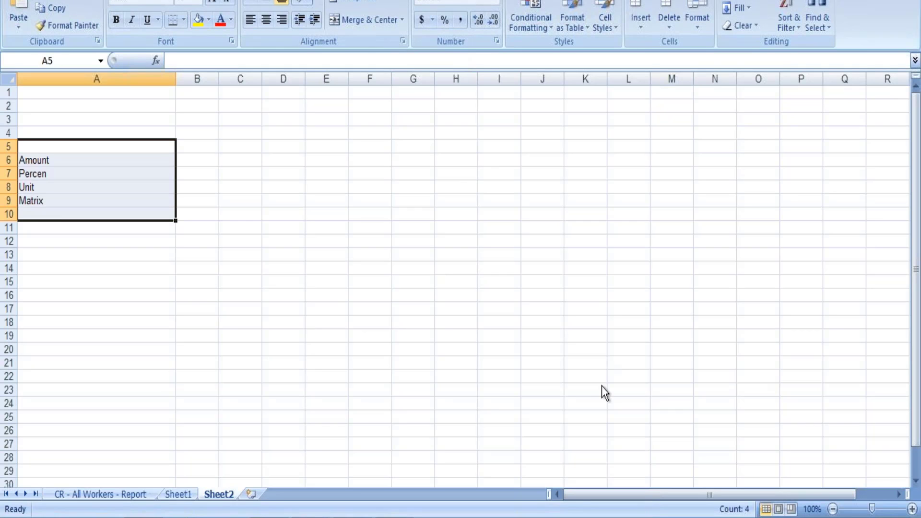
{"action": "left_click", "coordinate": [425, 389]}
{"action": "left_click", "coordinate": [404, 298]}
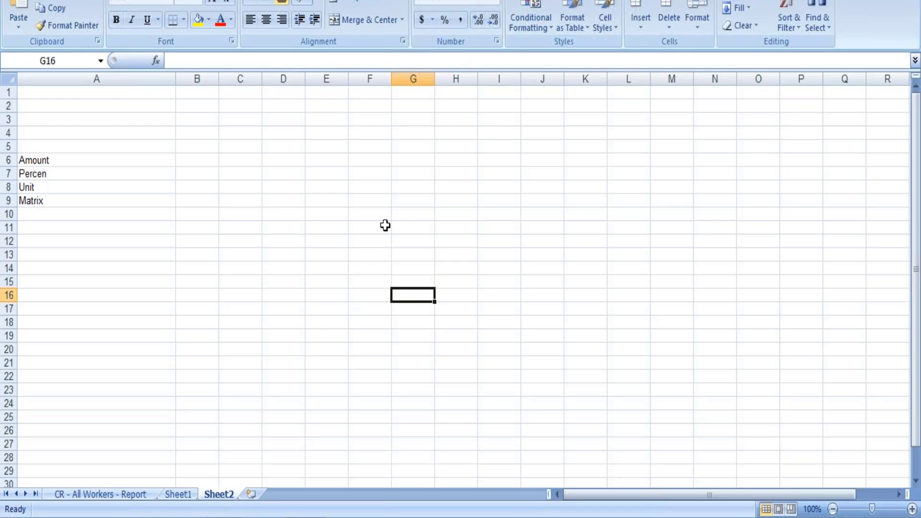
Step: Switch to Workday in Chrome, search for create stock plan and open the Create Stock Plan task
{"action": "mouse_move", "coordinate": [221, 517]}
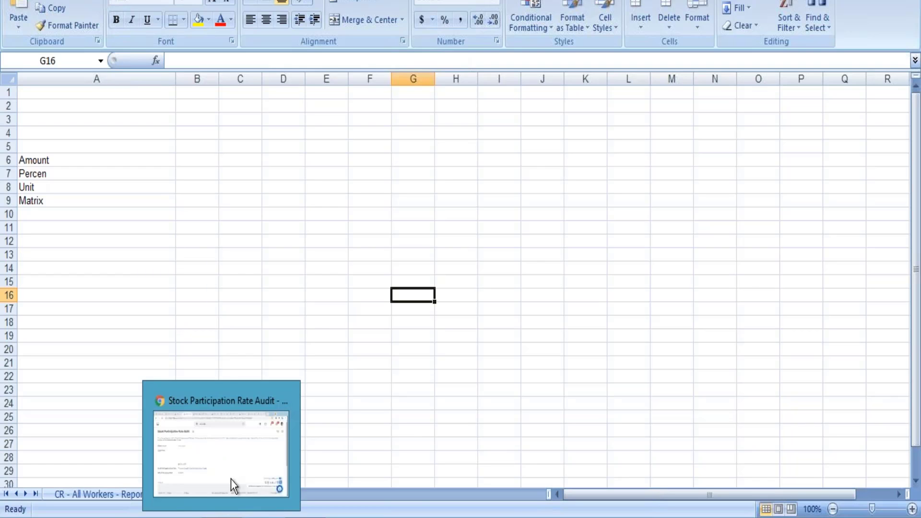
{"action": "left_click", "coordinate": [236, 457]}
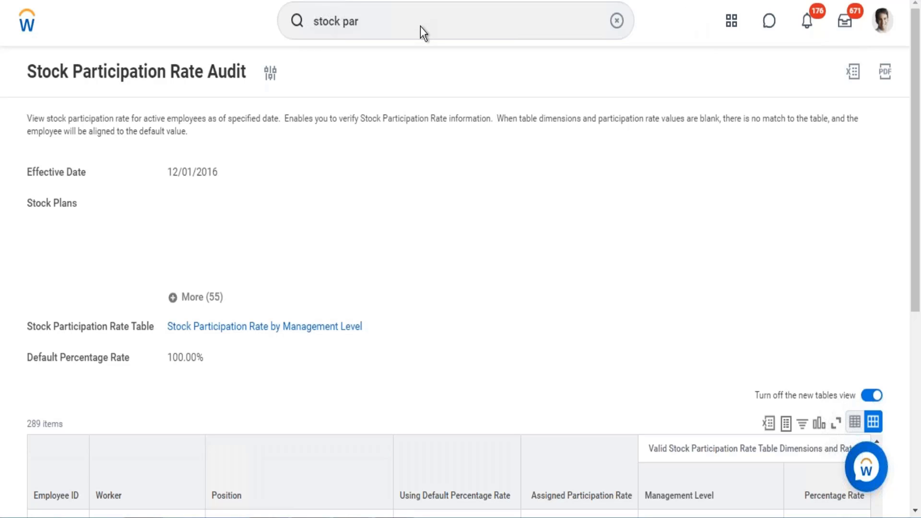
{"action": "left_click", "coordinate": [620, 22]}
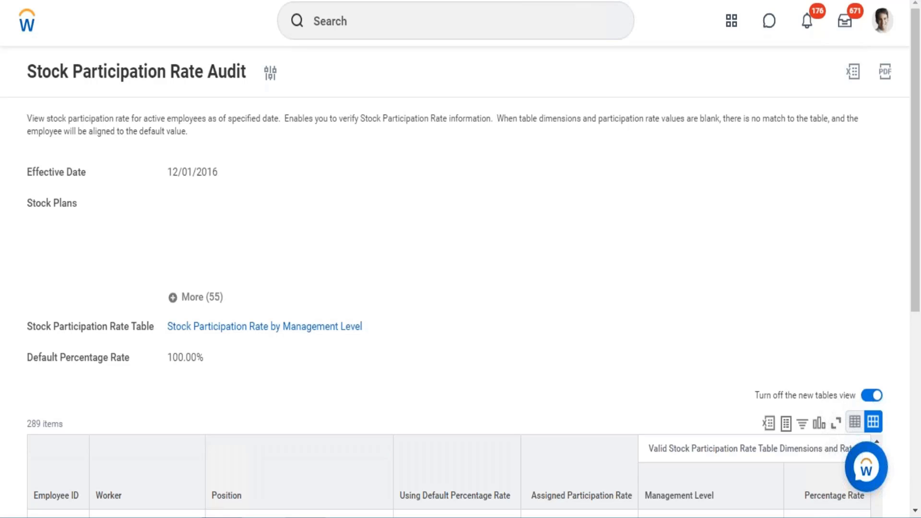
{"action": "left_click", "coordinate": [534, 18]}
{"action": "type", "text": "create s"}
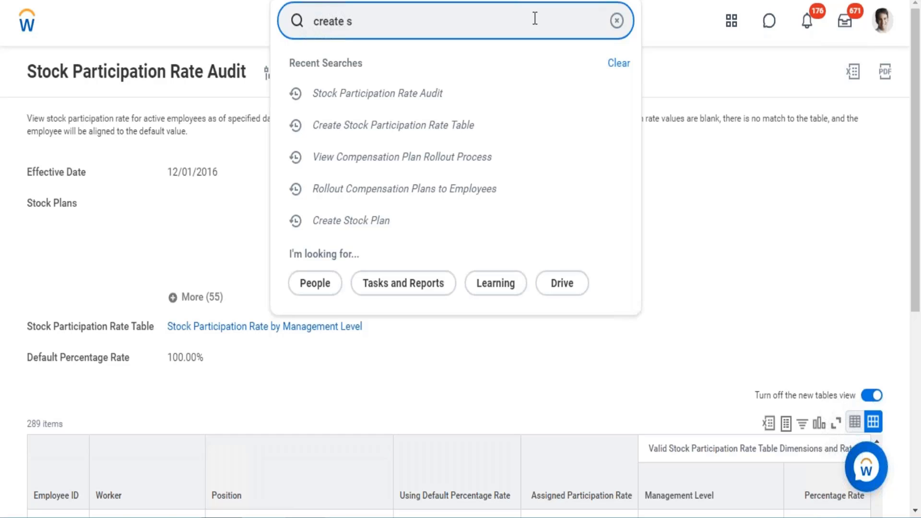
{"action": "type", "text": "tock pla"}
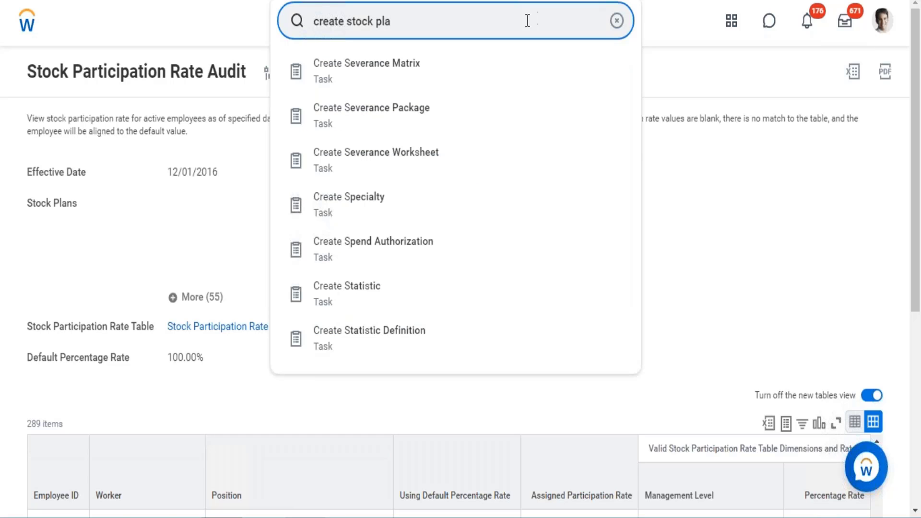
{"action": "left_click", "coordinate": [383, 89]}
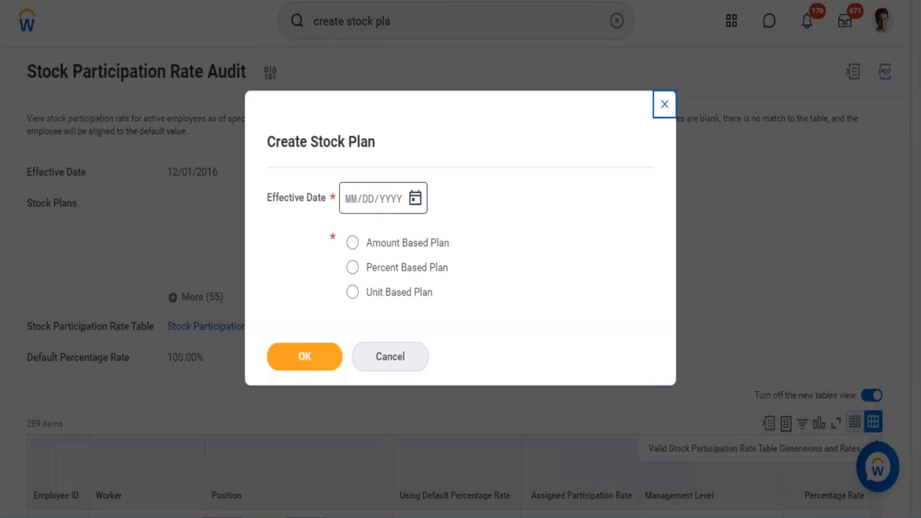
Step: Start a Percent Based Plan with the effective date 09/20/2021
{"action": "left_click", "coordinate": [352, 205]}
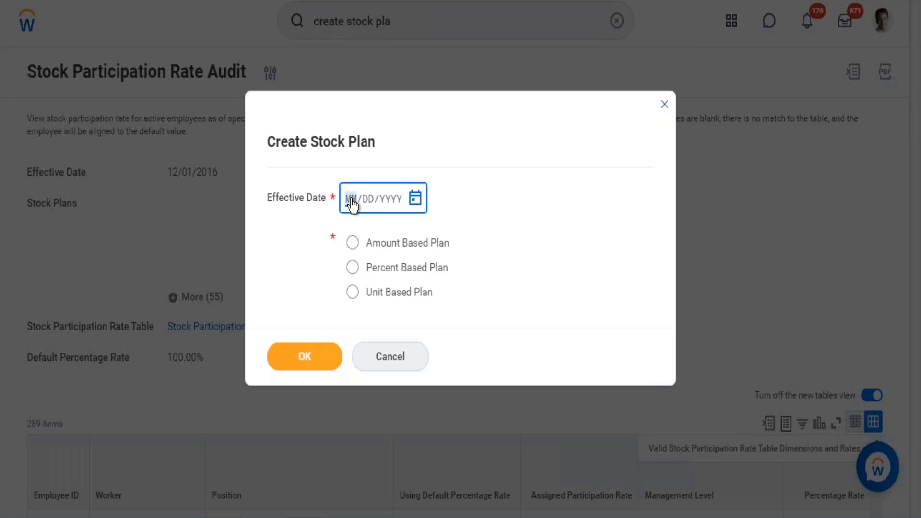
{"action": "left_click", "coordinate": [415, 198]}
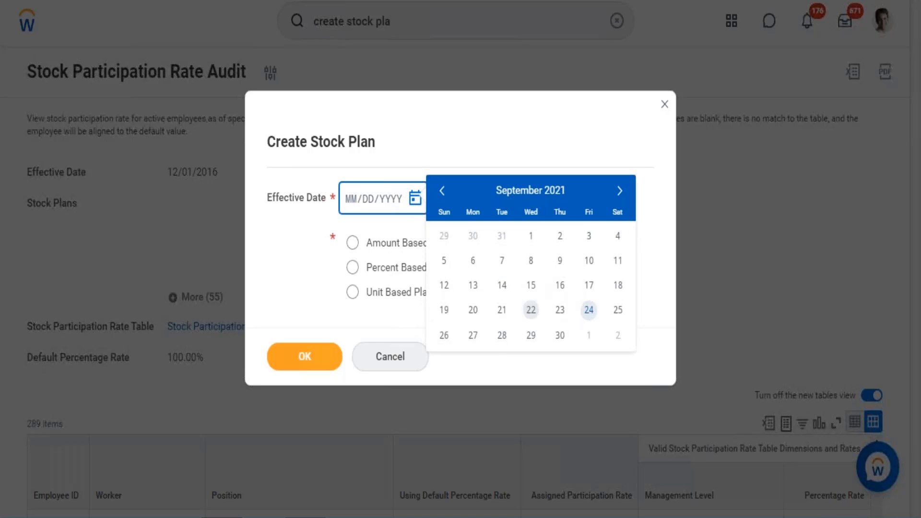
{"action": "left_click", "coordinate": [472, 312]}
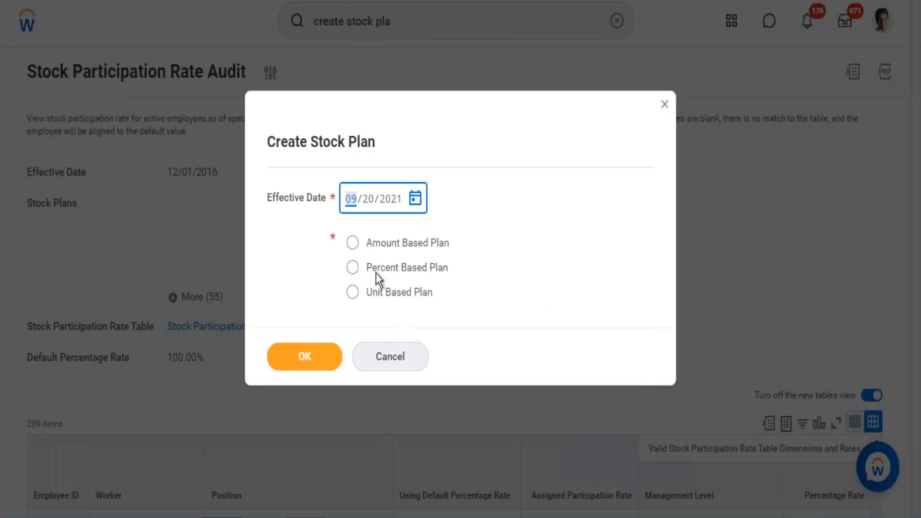
{"action": "left_click", "coordinate": [376, 272]}
{"action": "left_click", "coordinate": [318, 359]}
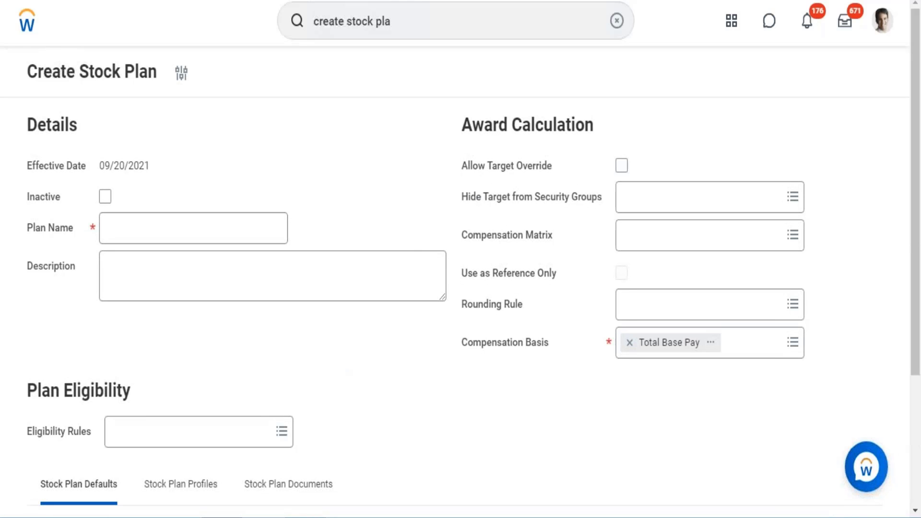
Step: Name the stock plan WD - Deferred Stock
{"action": "left_click", "coordinate": [219, 225]}
{"action": "type", "text": "WD"}
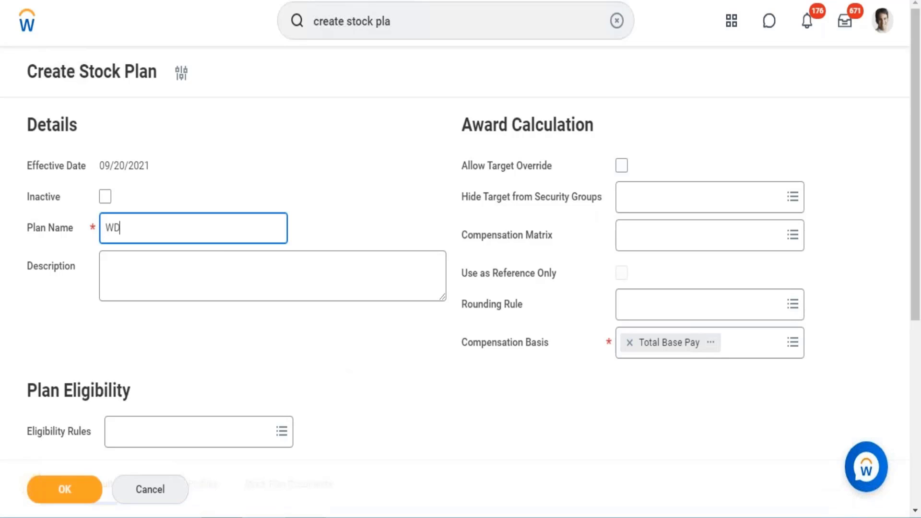
{"action": "type", "text": " - Deferred Stock"}
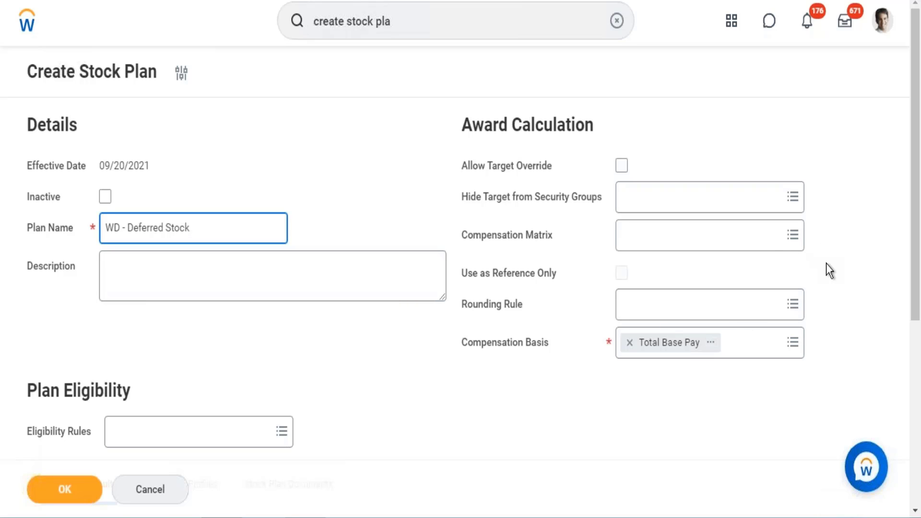
Step: In the Stock Plan Defaults, set Target % to 100 and choose Restricted Stock as the grant type
{"action": "left_click_drag", "start_coordinate": [918, 176], "coordinate": [920, 310]}
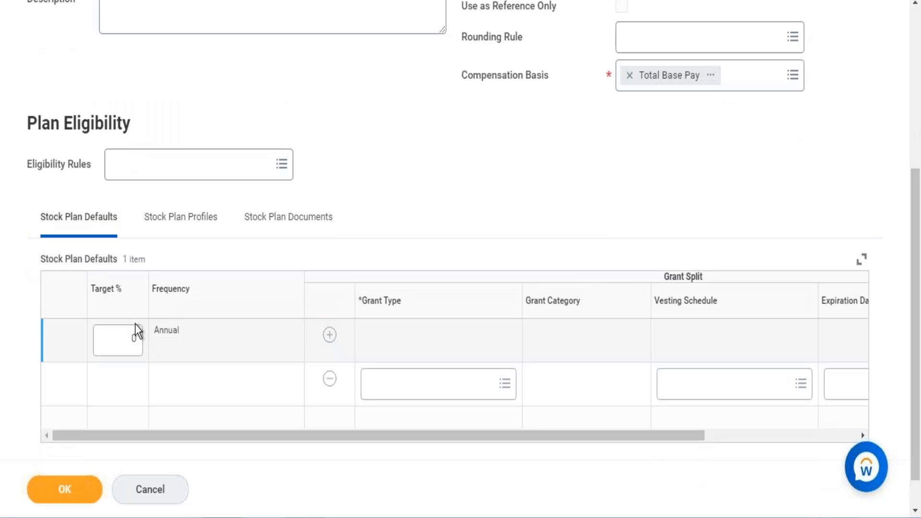
{"action": "left_click", "coordinate": [134, 344]}
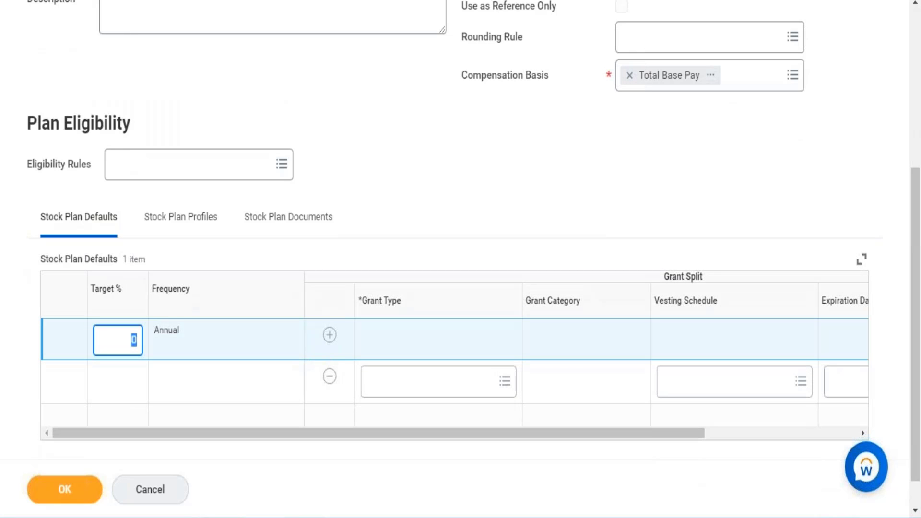
{"action": "type", "text": "100"}
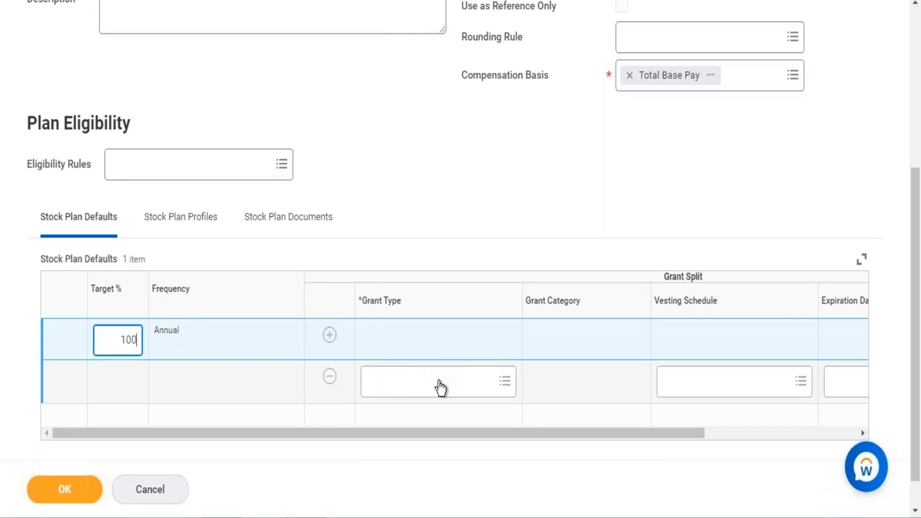
{"action": "left_click", "coordinate": [440, 388]}
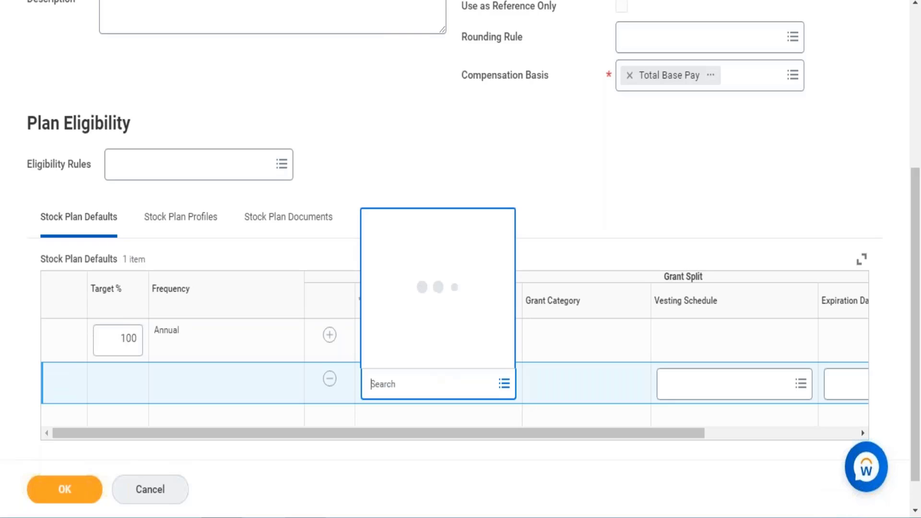
{"action": "type", "text": "restrcited"}
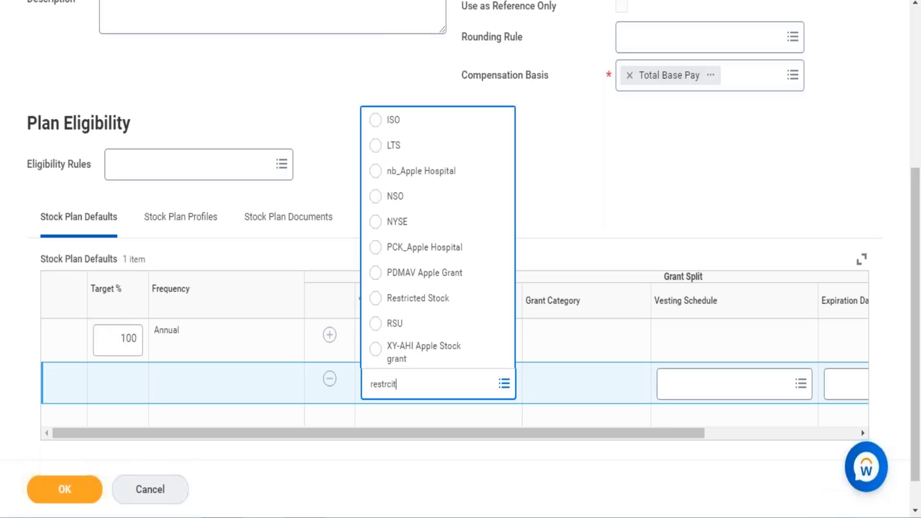
{"action": "key", "text": "BackSpace"}
{"action": "key", "text": "BackSpace"}
{"action": "key", "text": "BackSpace"}
{"action": "key", "text": "BackSpace"}
{"action": "key", "text": "BackSpace"}
{"action": "type", "text": "icted"}
{"action": "key", "text": "Return"}
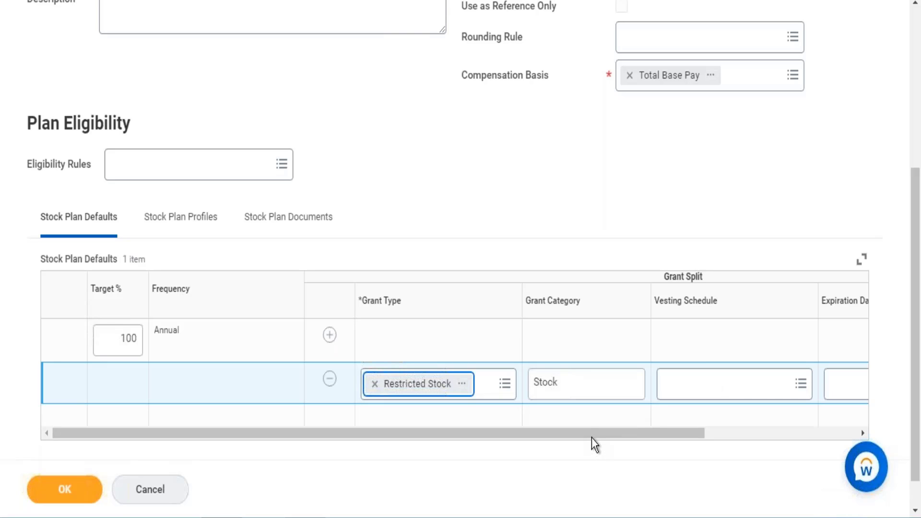
Step: Set the Restricted Stock grant's % of Target to 100 and submit the stock plan
{"action": "left_click_drag", "start_coordinate": [593, 434], "coordinate": [796, 413]}
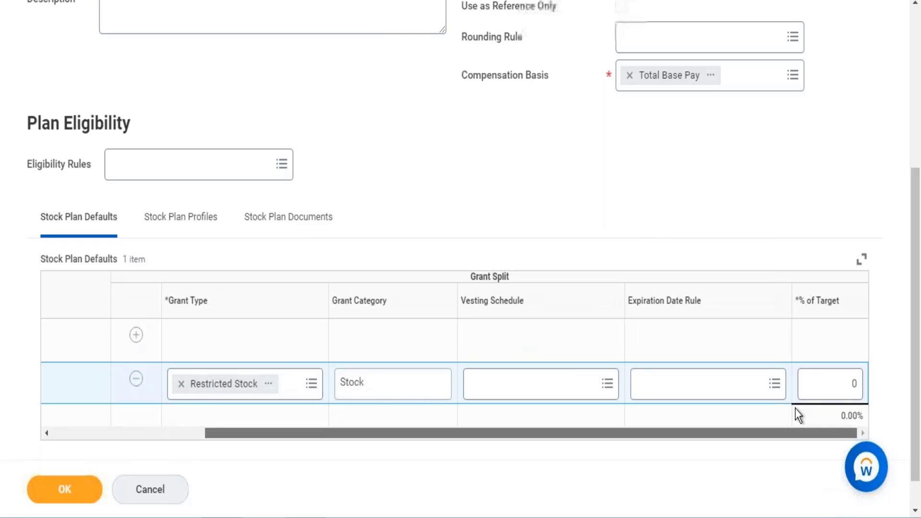
{"action": "left_click", "coordinate": [833, 378]}
{"action": "type", "text": "1"}
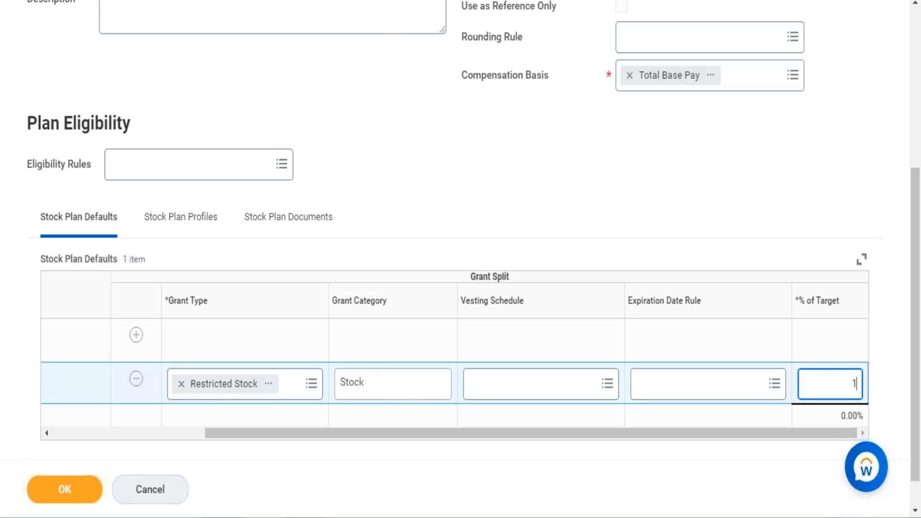
{"action": "type", "text": "00"}
{"action": "left_click", "coordinate": [85, 498]}
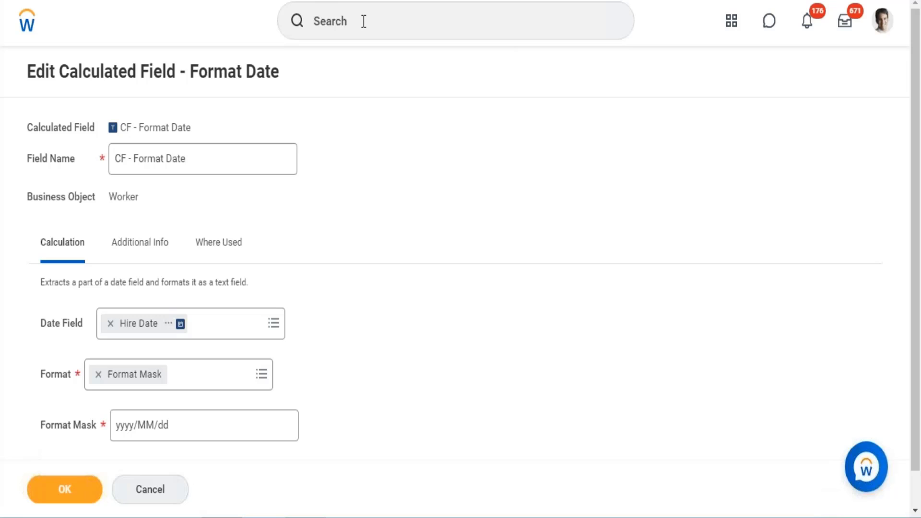
Step: Search for create deferred and open the Create Deferred Bonus Calculation task
{"action": "left_click", "coordinate": [364, 21]}
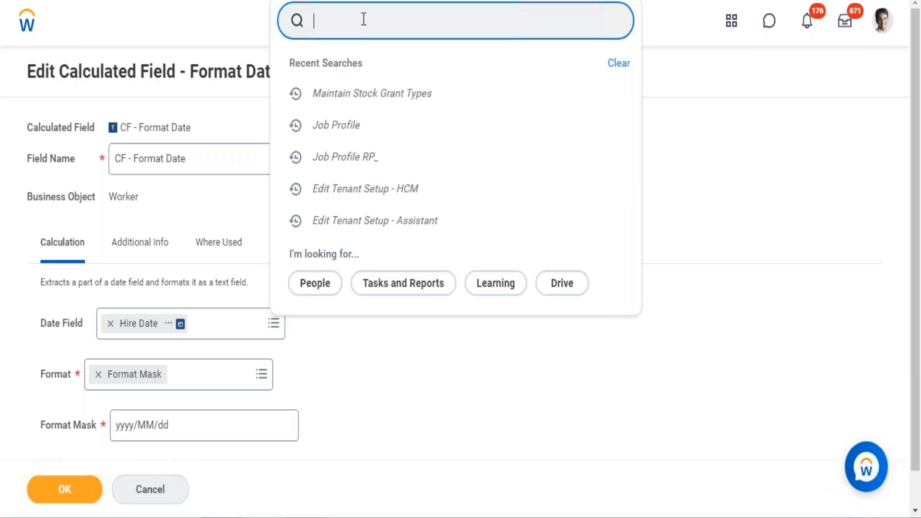
{"action": "type", "text": "create deferred"}
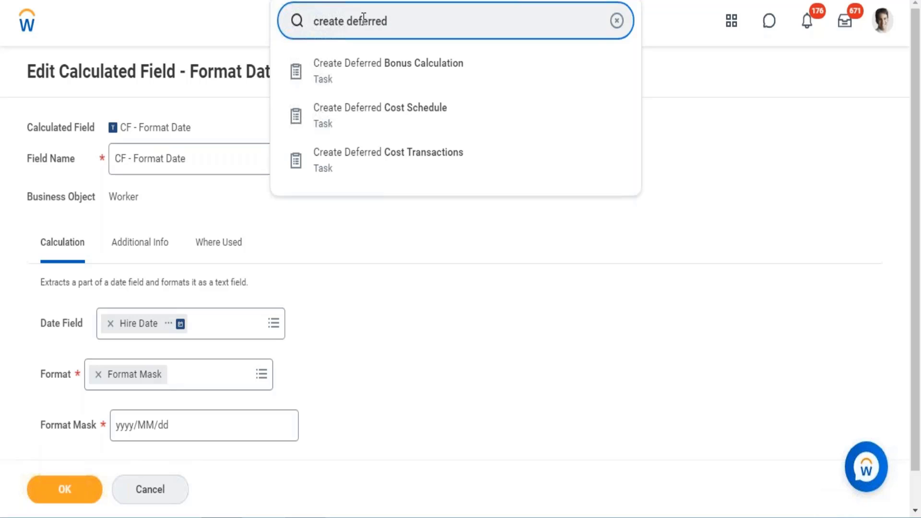
{"action": "left_click", "coordinate": [372, 68]}
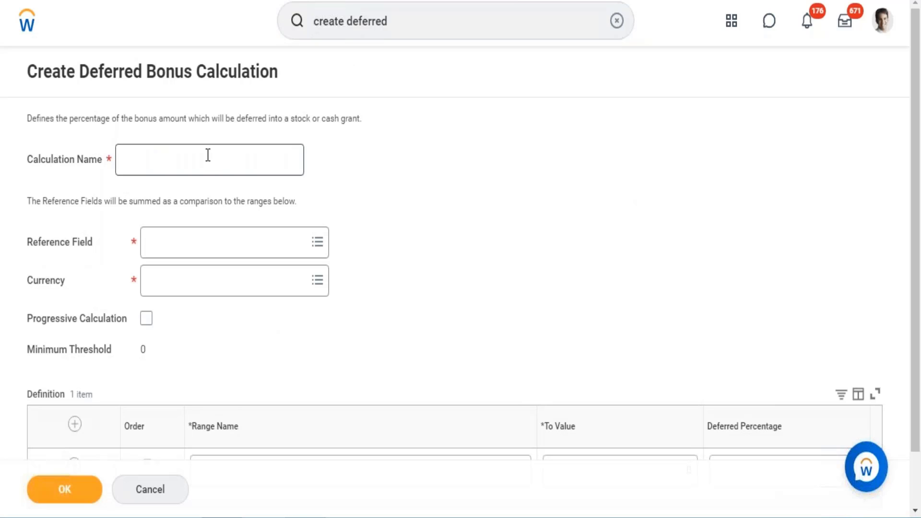
{"action": "left_click", "coordinate": [208, 155]}
{"action": "type", "text": "WD "}
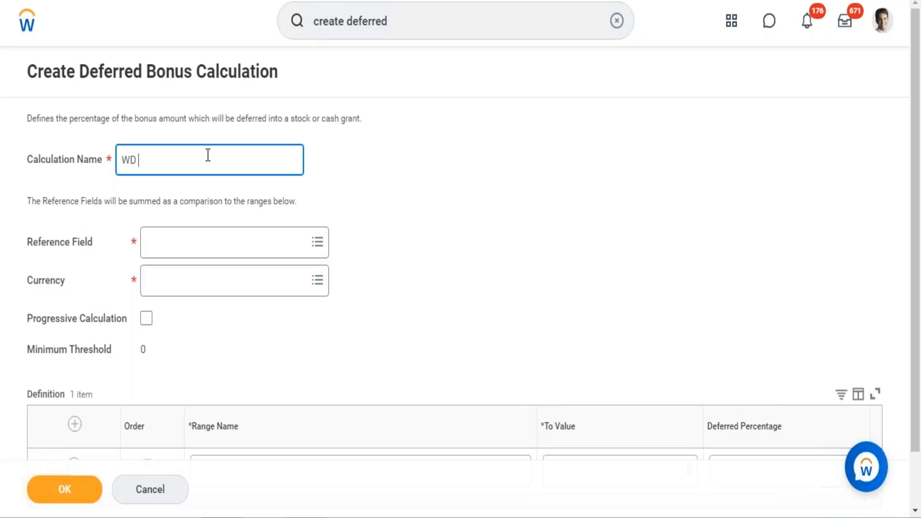
{"action": "type", "text": "- Progressive De"}
{"action": "type", "text": "erred f"}
{"action": "key", "text": "BackSpace"}
{"action": "key", "text": "BackSpace"}
{"action": "key", "text": "BackSpace"}
{"action": "key", "text": "BackSpace"}
{"action": "key", "text": "BackSpace"}
{"action": "key", "text": "BackSpace"}
{"action": "key", "text": "BackSpace"}
{"action": "type", "text": "ferred M"}
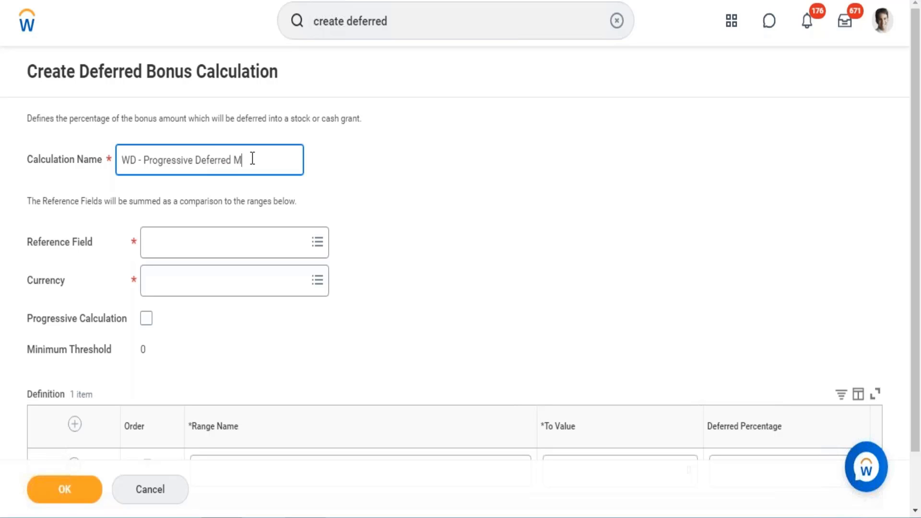
{"action": "key", "text": "BackSpace"}
{"action": "type", "text": "Payment"}
{"action": "left_click", "coordinate": [249, 160]}
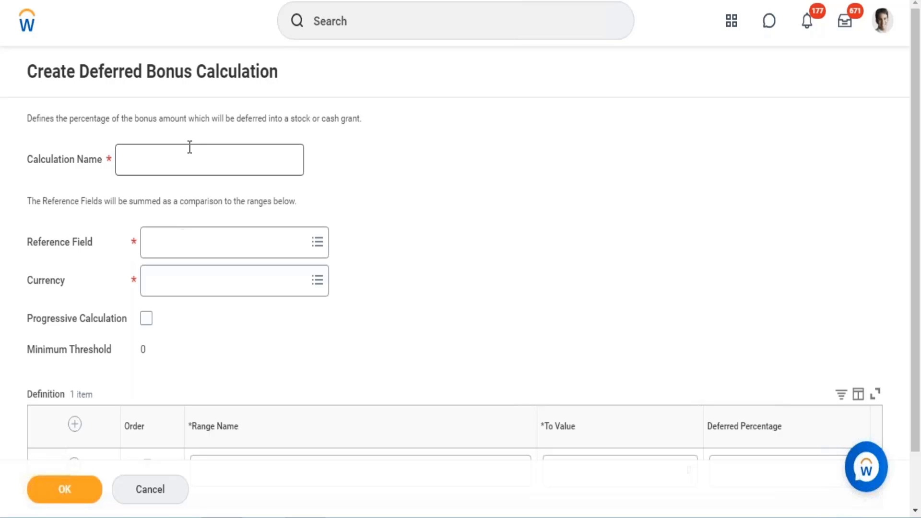
Step: Name the deferred bonus calculation WD - Progressive Deferred Payment
{"action": "left_click", "coordinate": [182, 162]}
{"action": "type", "text": "WD "}
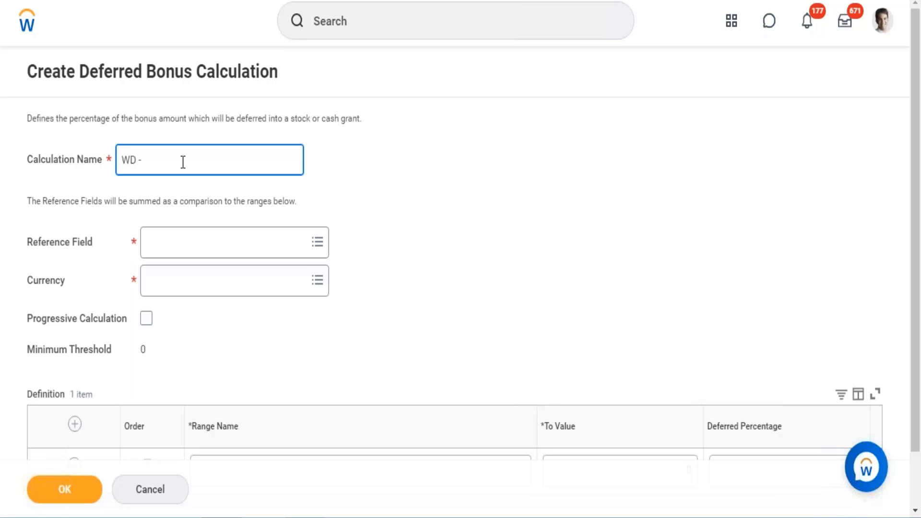
{"action": "type", "text": "- Progressive Deferred Payment"}
{"action": "key", "text": "Tab"}
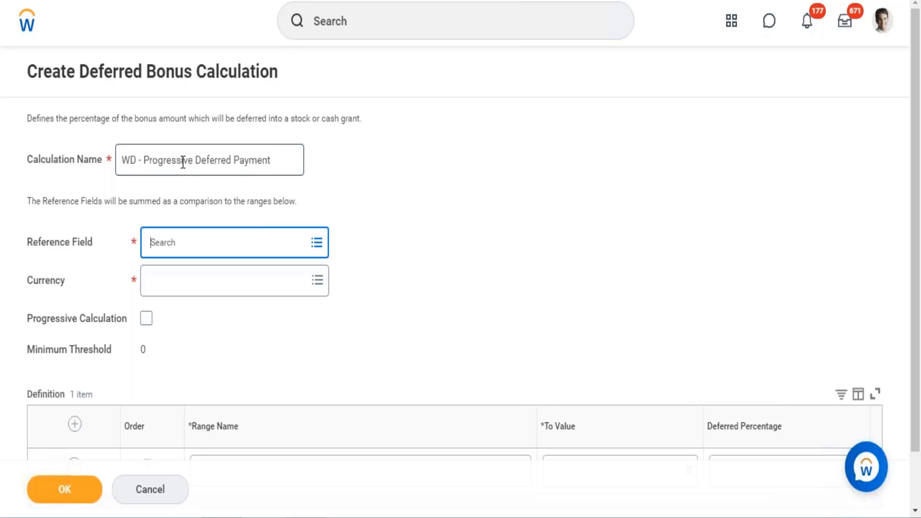
{"action": "type", "text": "Actual bonus Amount"}
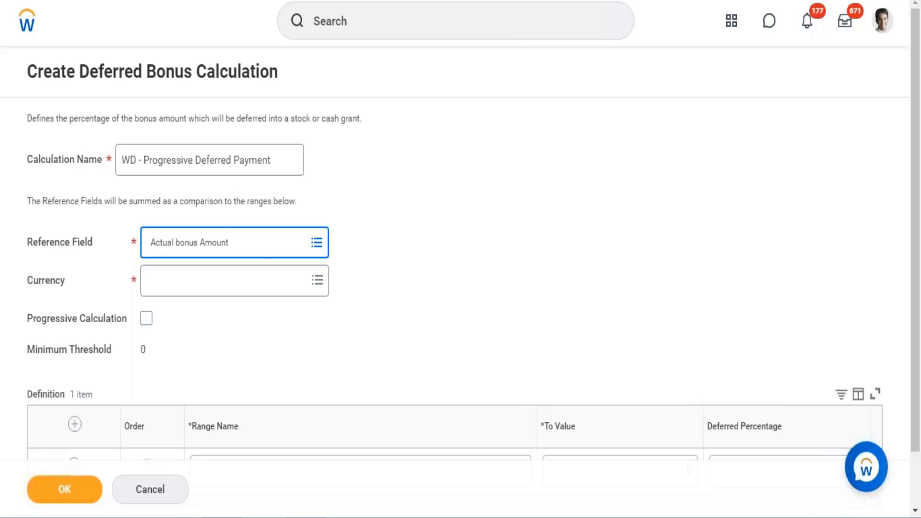
{"action": "key", "text": "Return"}
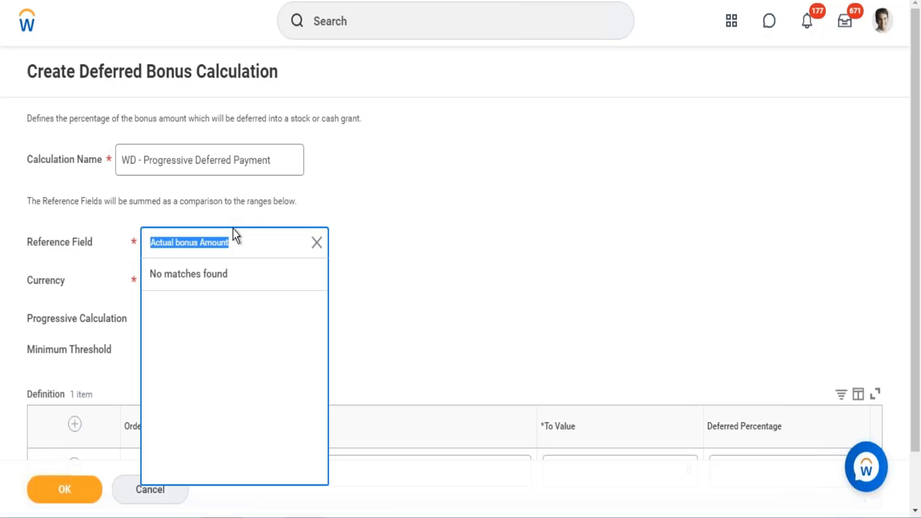
{"action": "key", "text": "End"}
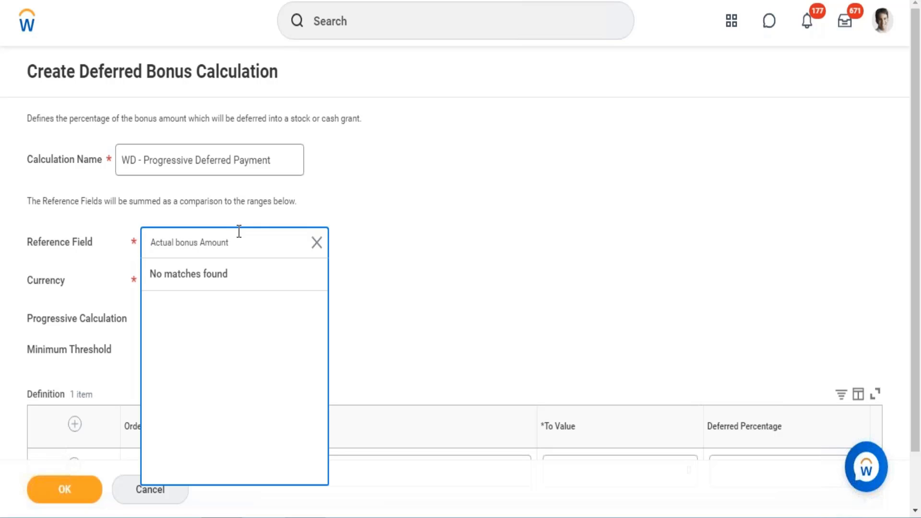
{"action": "key", "text": "BackSpace"}
{"action": "key", "text": "BackSpace"}
{"action": "key", "text": "BackSpace"}
{"action": "key", "text": "BackSpace"}
{"action": "key", "text": "BackSpace"}
{"action": "key", "text": "BackSpace"}
{"action": "key", "text": "BackSpace"}
{"action": "key", "text": "BackSpace"}
{"action": "key", "text": "BackSpace"}
{"action": "key", "text": "BackSpace"}
{"action": "key", "text": "BackSpace"}
{"action": "key", "text": "BackSpace"}
{"action": "key", "text": "BackSpace"}
{"action": "key", "text": "Return"}
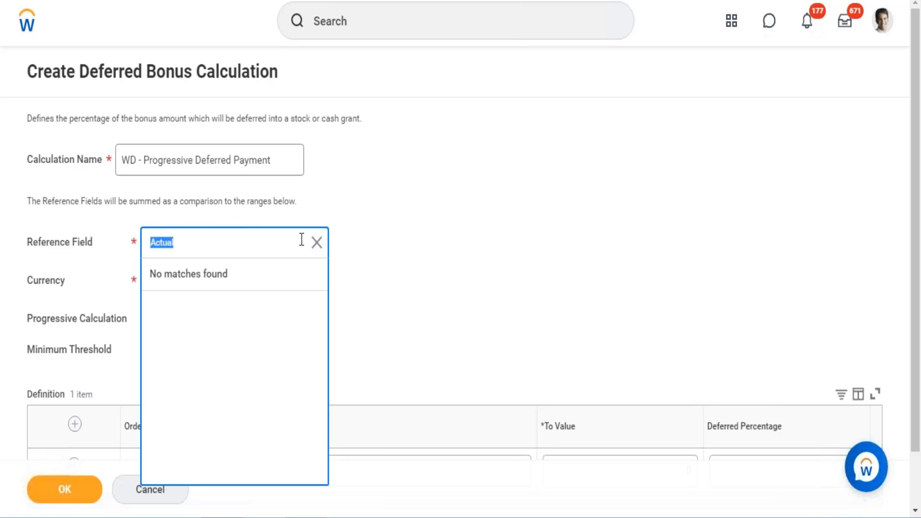
Step: Select Actual Bonus Amount as the calculation's Reference Field
{"action": "left_click", "coordinate": [316, 243]}
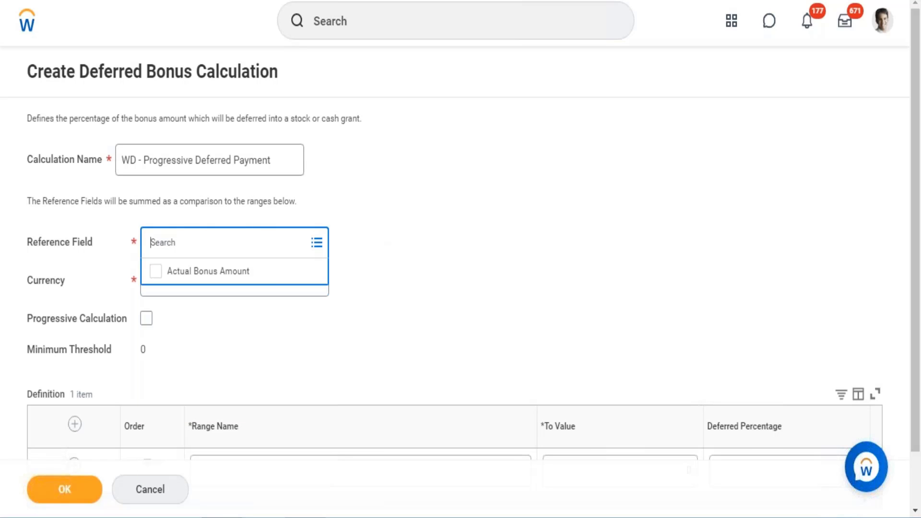
{"action": "left_click", "coordinate": [255, 272]}
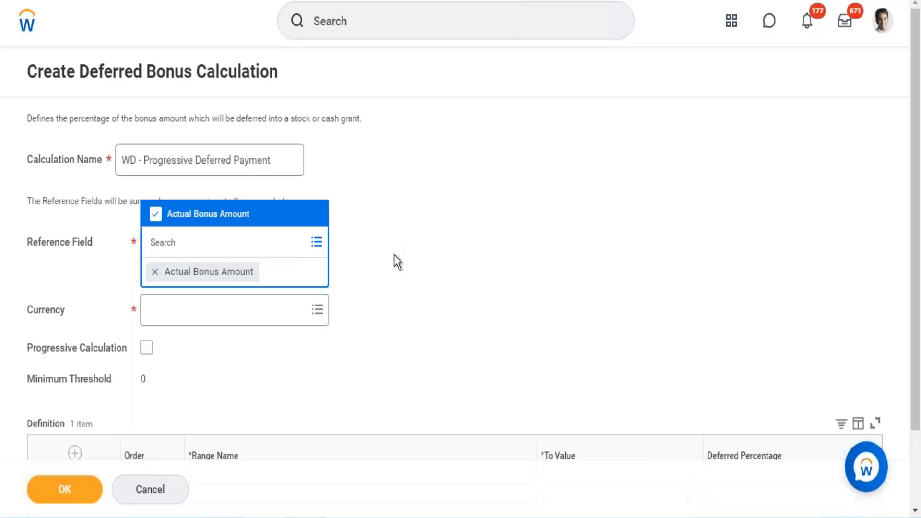
Step: Set the calculation's currency to USD and enable Progressive Calculation
{"action": "left_click", "coordinate": [391, 259]}
{"action": "left_click", "coordinate": [216, 288]}
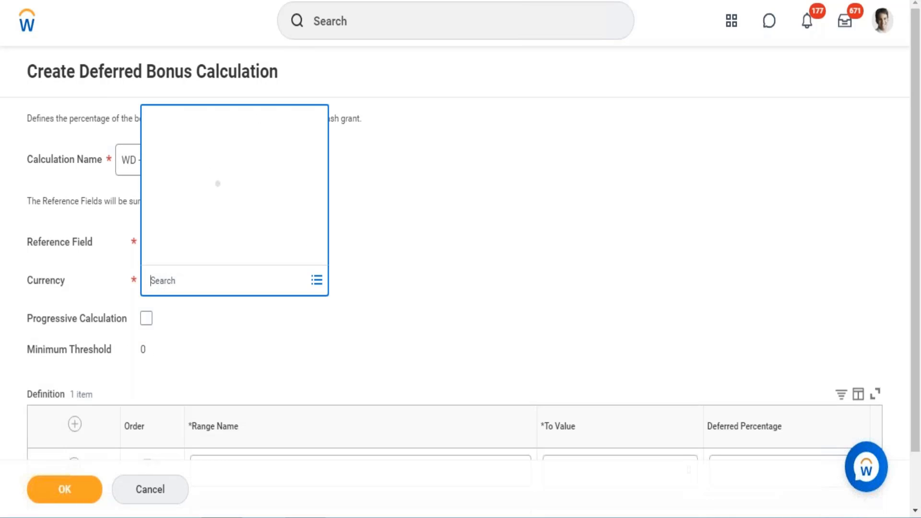
{"action": "type", "text": "usd"}
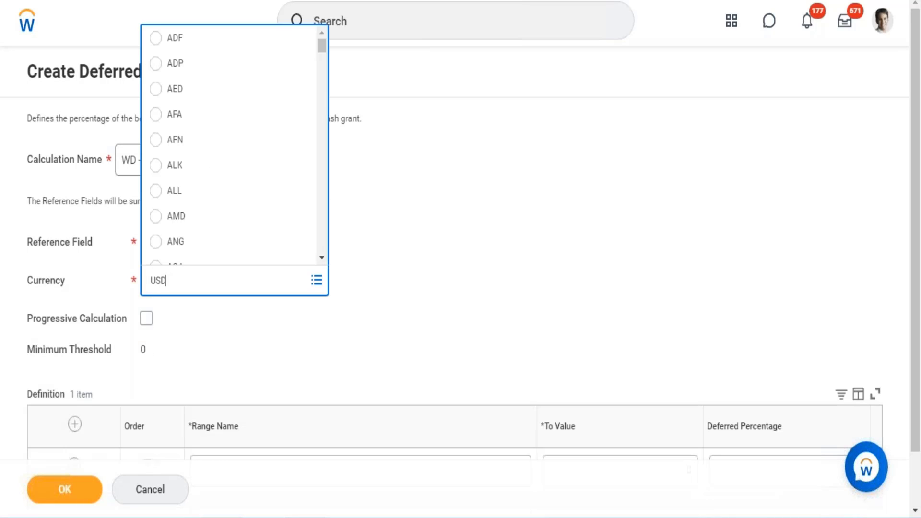
{"action": "key", "text": "Return"}
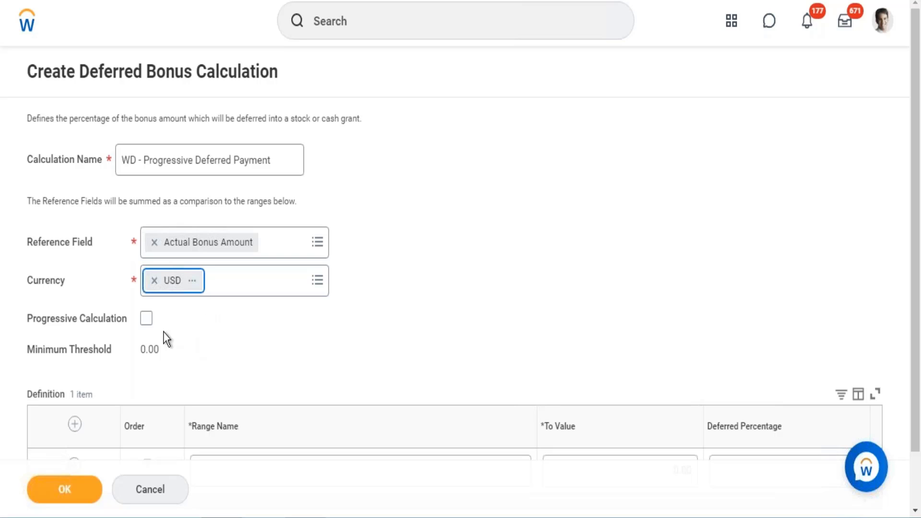
{"action": "left_click", "coordinate": [147, 319]}
{"action": "left_click", "coordinate": [146, 319]}
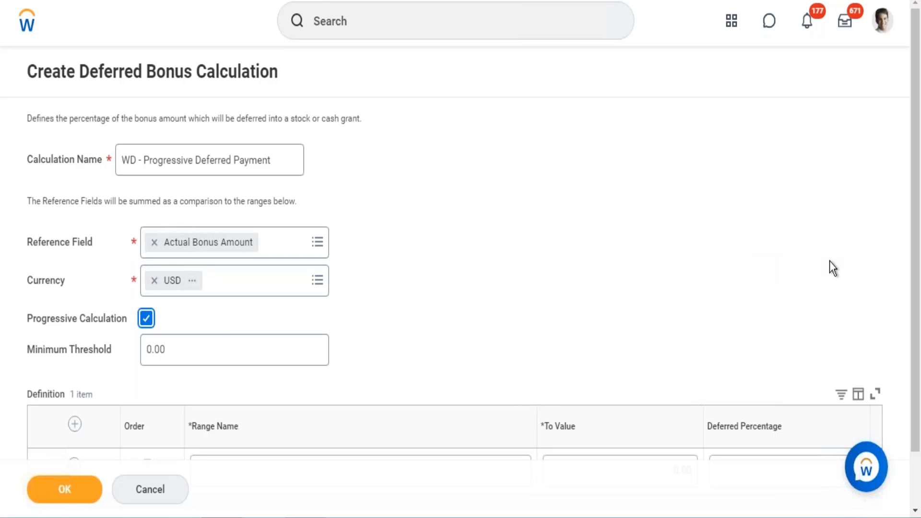
Step: Name the first definition row Range 1 and set its To Value to 8000
{"action": "left_click_drag", "start_coordinate": [912, 256], "coordinate": [918, 308]}
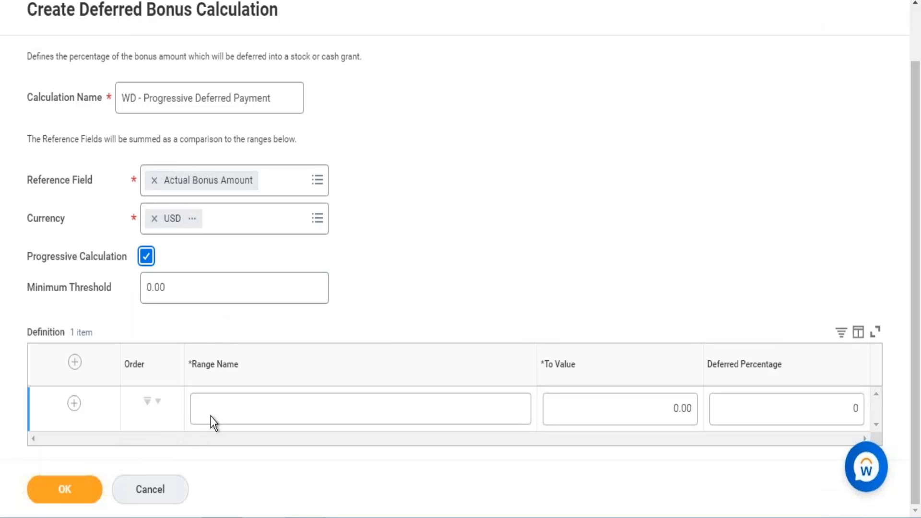
{"action": "left_click", "coordinate": [277, 414]}
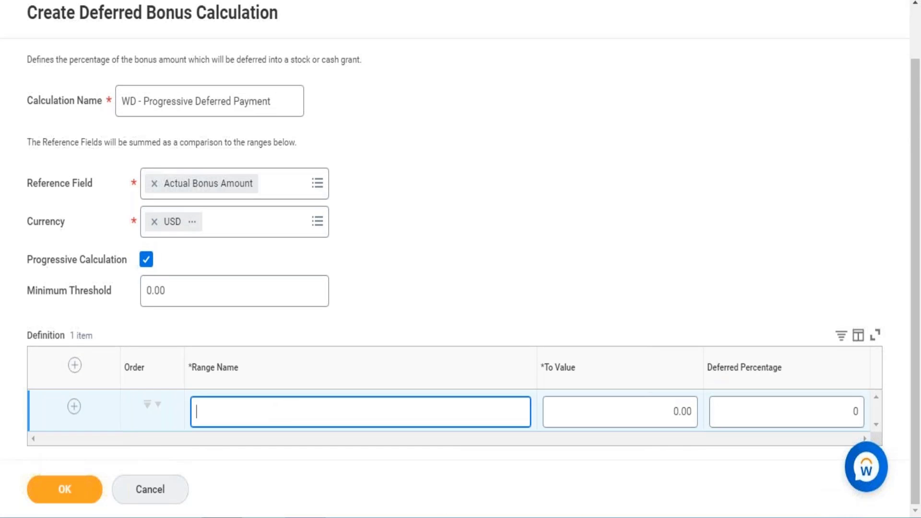
{"action": "type", "text": "Range 1"}
{"action": "left_click", "coordinate": [643, 417]}
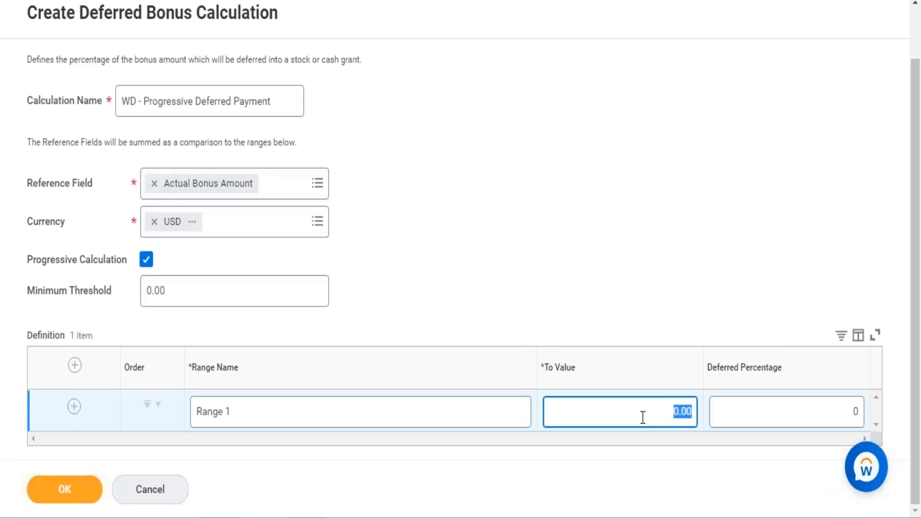
{"action": "type", "text": "8000"}
Step: Add a second definition row below Range 1 and name it Range 2
{"action": "left_click", "coordinate": [74, 407]}
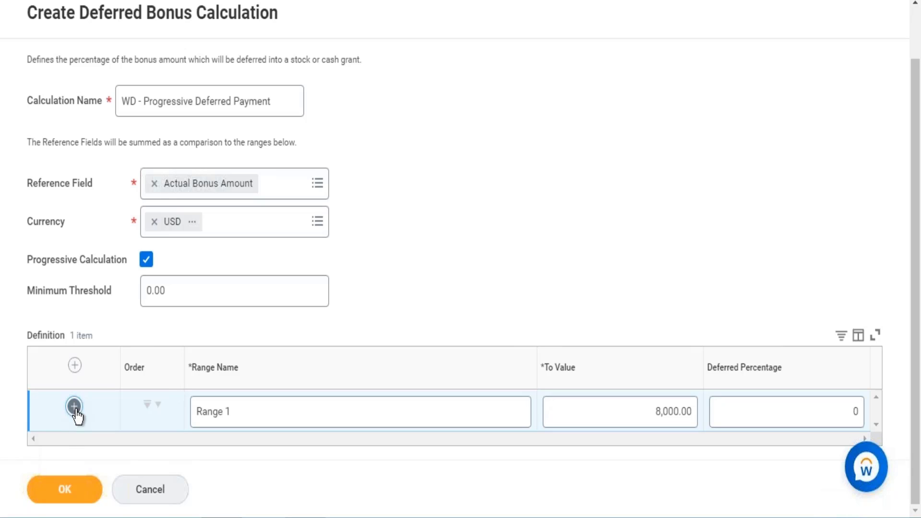
{"action": "left_click", "coordinate": [74, 407]}
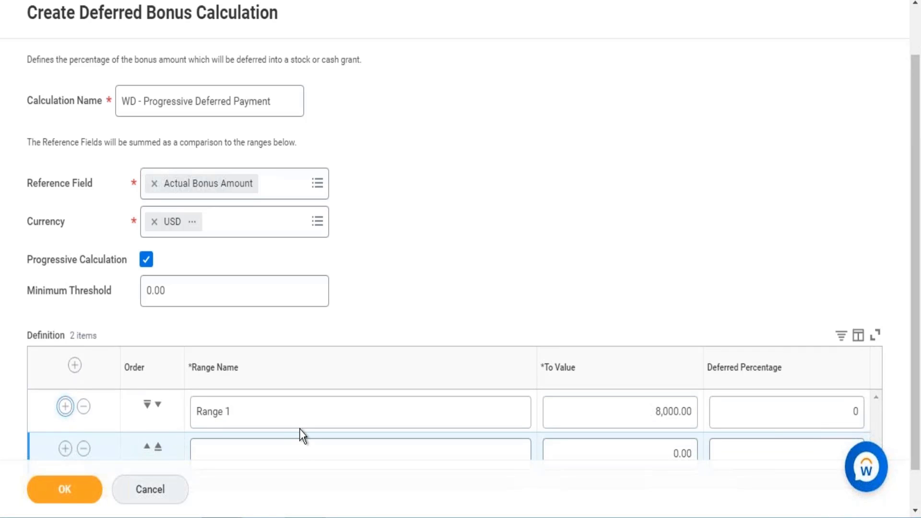
{"action": "scroll", "coordinate": [672, 302], "scroll_direction": "down", "scroll_amount": 1}
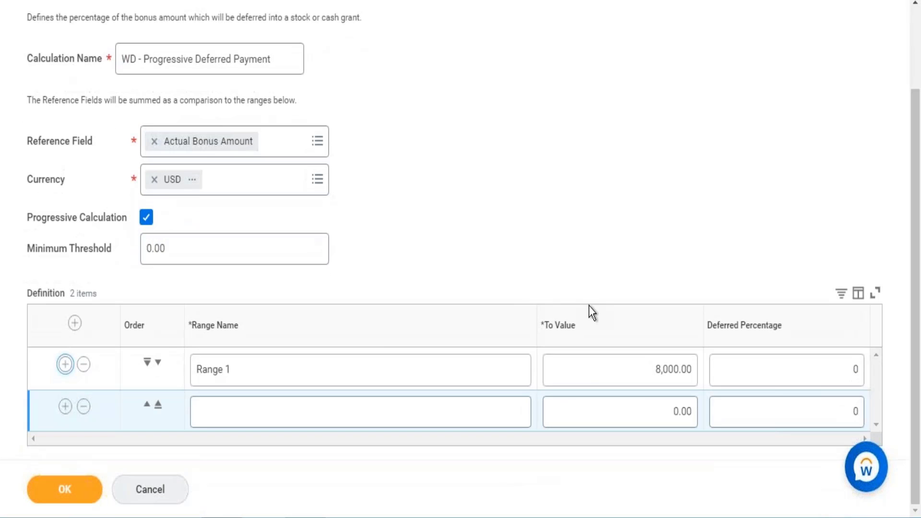
{"action": "left_click", "coordinate": [312, 420]}
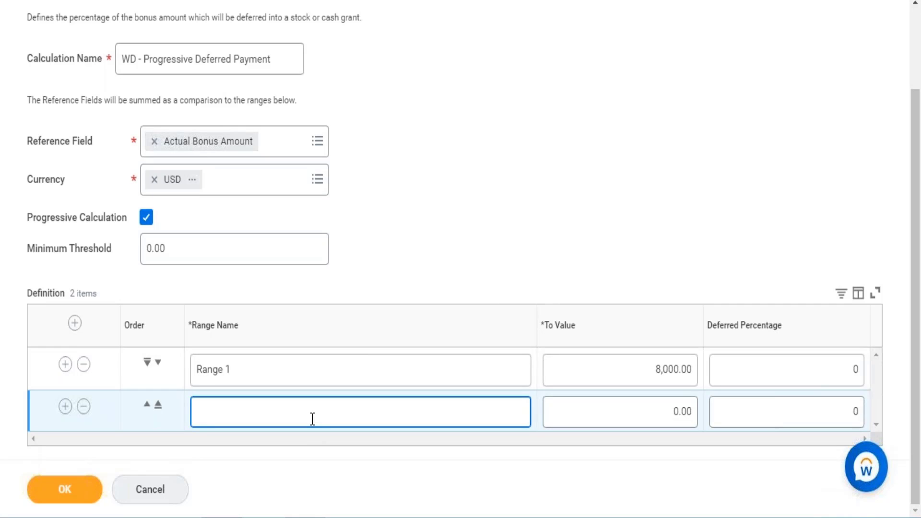
{"action": "type", "text": "Range 2"}
Step: Set Range 2's To Value to 15000 and its Deferred Percentage to 25
{"action": "left_click", "coordinate": [637, 411]}
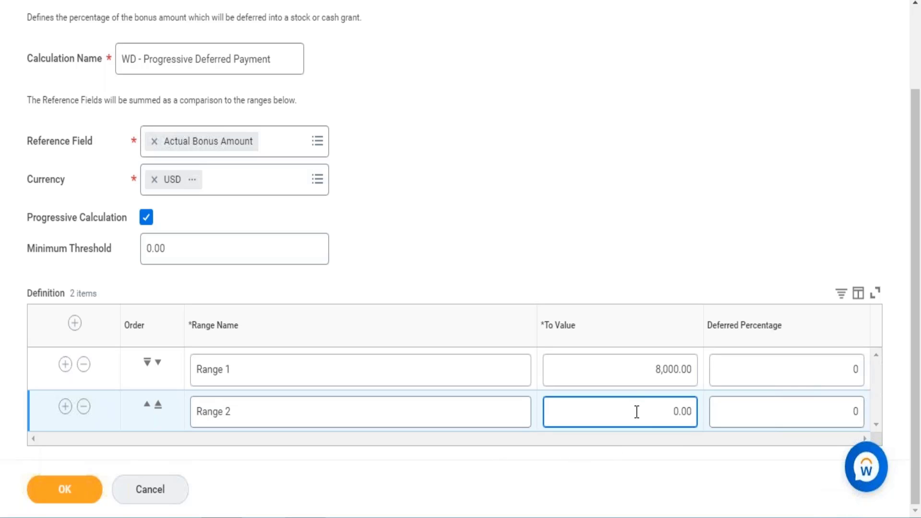
{"action": "double_click", "coordinate": [637, 411]}
{"action": "type", "text": "15000"}
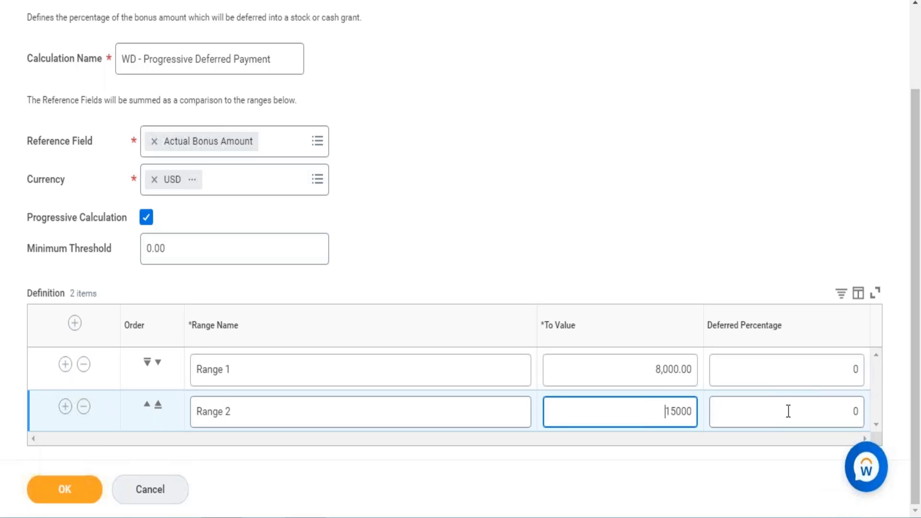
{"action": "left_click", "coordinate": [862, 412]}
{"action": "type", "text": "025"}
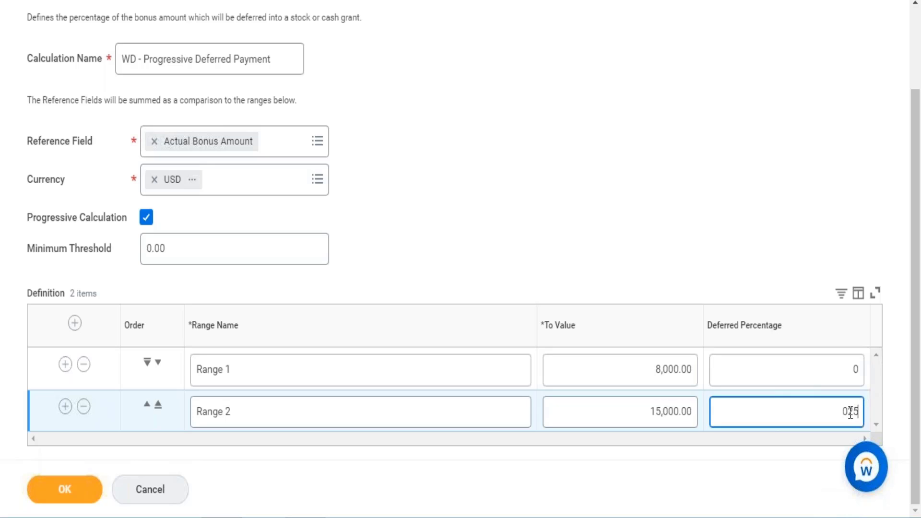
{"action": "left_click", "coordinate": [849, 413]}
{"action": "key", "text": "BackSpace"}
{"action": "left_click", "coordinate": [66, 407]}
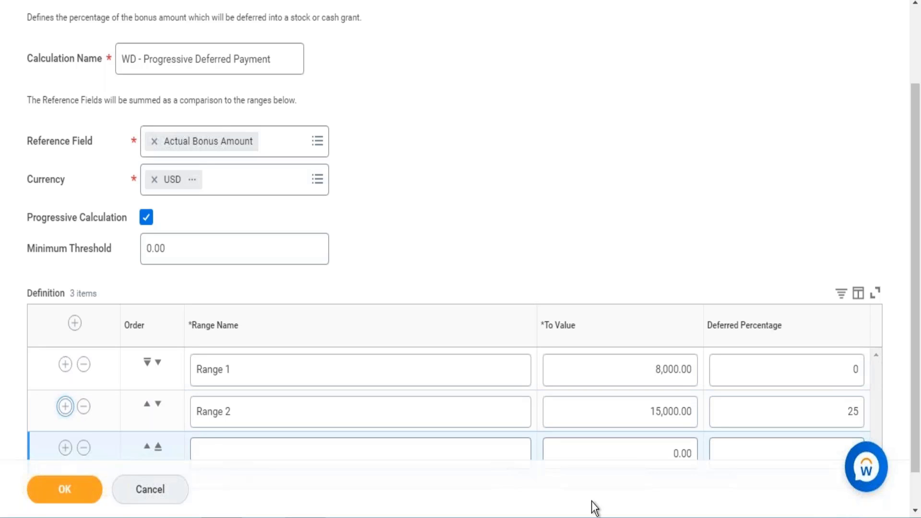
{"action": "left_click_drag", "start_coordinate": [917, 343], "coordinate": [918, 403]}
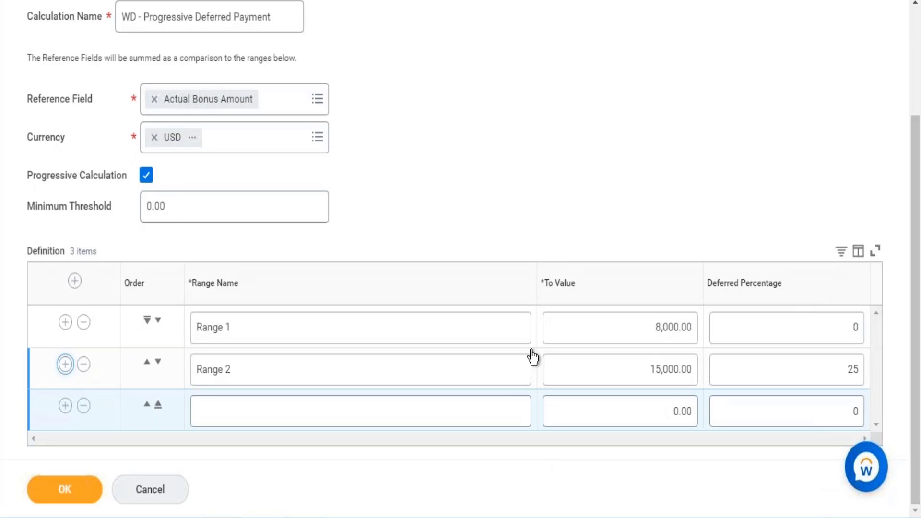
{"action": "left_click", "coordinate": [360, 411]}
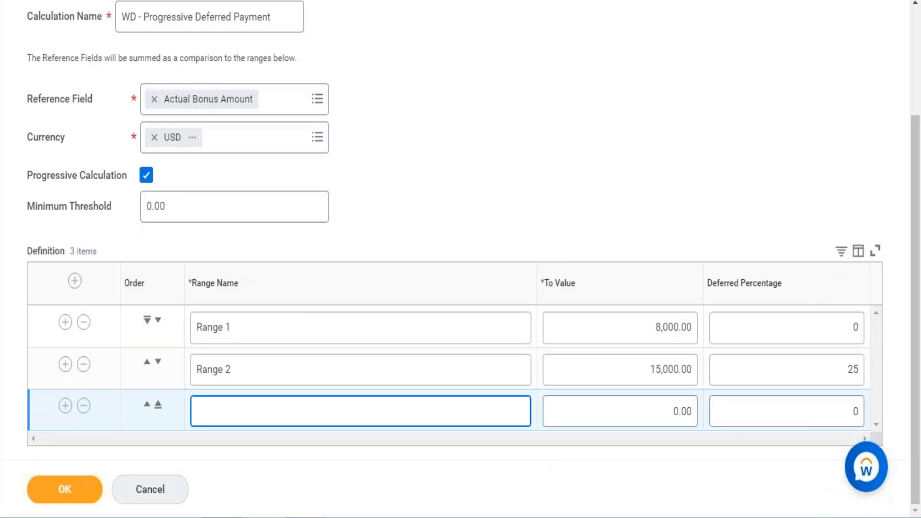
{"action": "type", "text": "Range 3"}
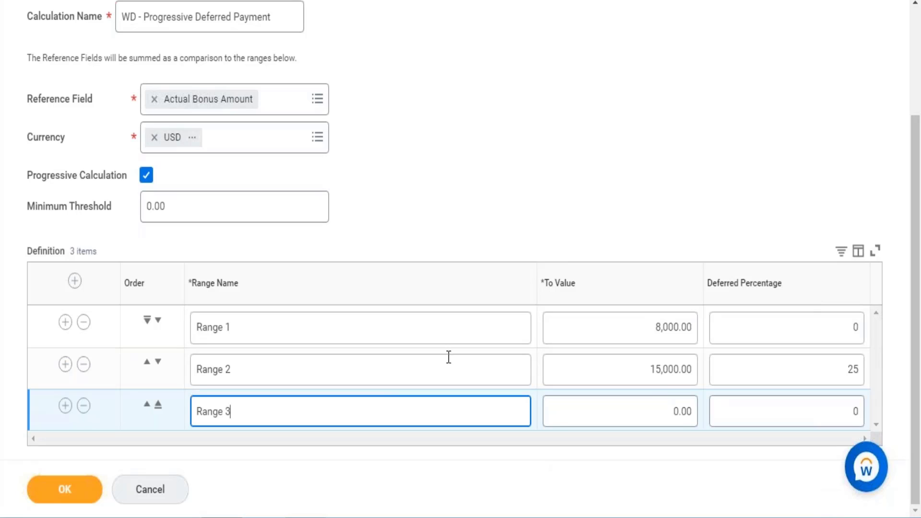
{"action": "left_click", "coordinate": [664, 408]}
{"action": "type", "text": "20000"}
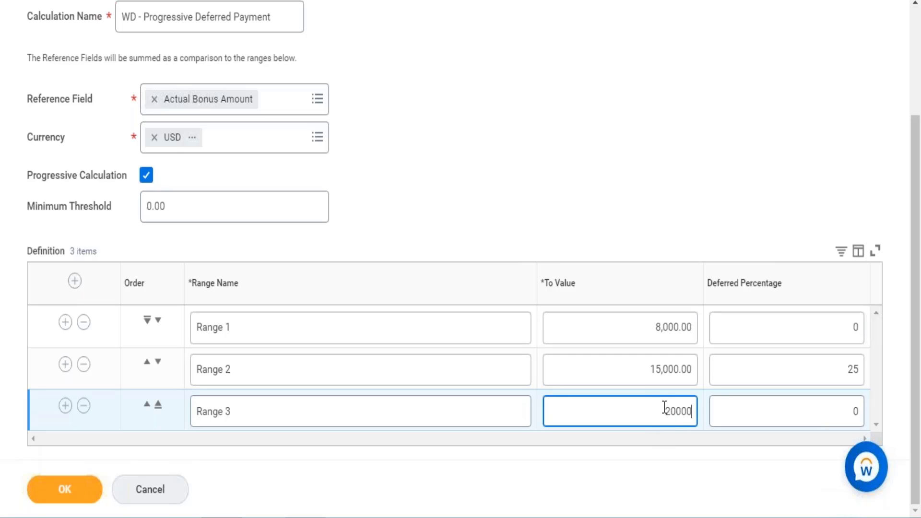
{"action": "left_click", "coordinate": [833, 397]}
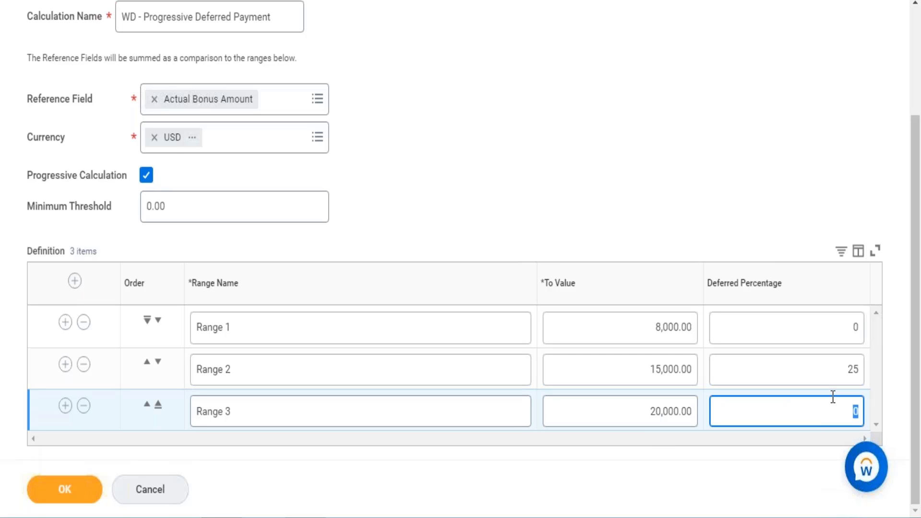
{"action": "type", "text": "50"}
{"action": "left_click", "coordinate": [73, 406]}
{"action": "left_click", "coordinate": [81, 407]}
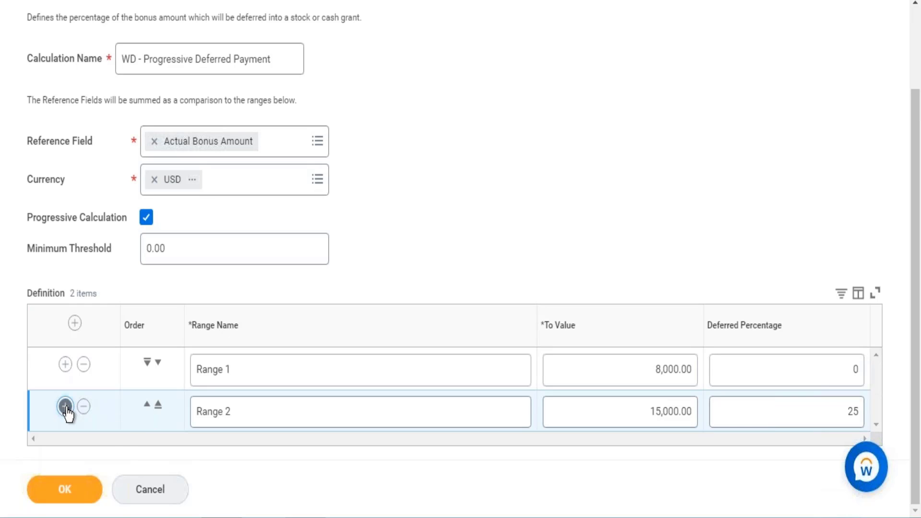
Step: Add a Range 3 row below Range 2 with a To Value of 20000 and a Deferred Percentage of 50
{"action": "left_click", "coordinate": [65, 406]}
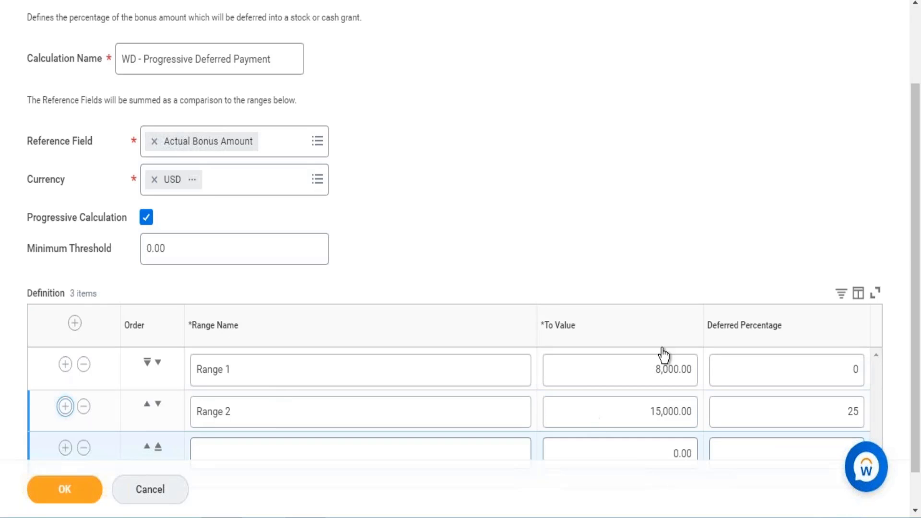
{"action": "scroll", "coordinate": [919, 192], "scroll_direction": "down", "scroll_amount": 2}
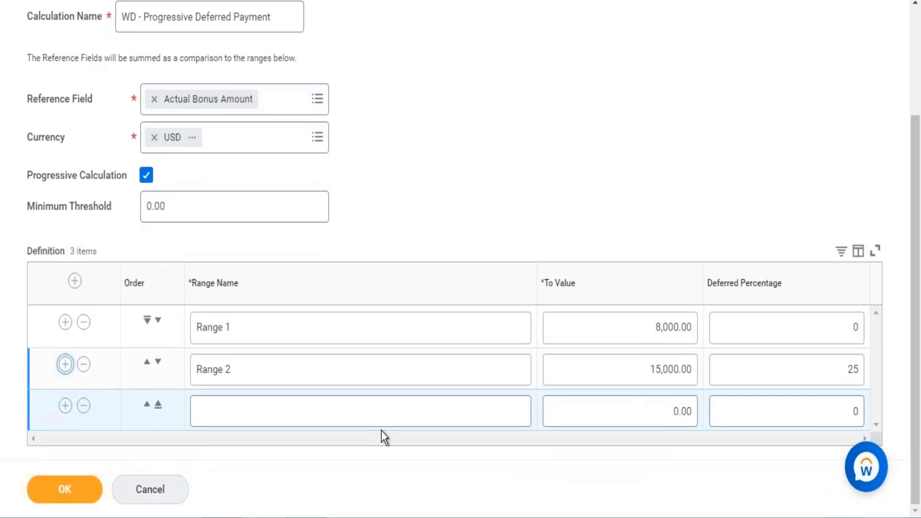
{"action": "left_click", "coordinate": [364, 425]}
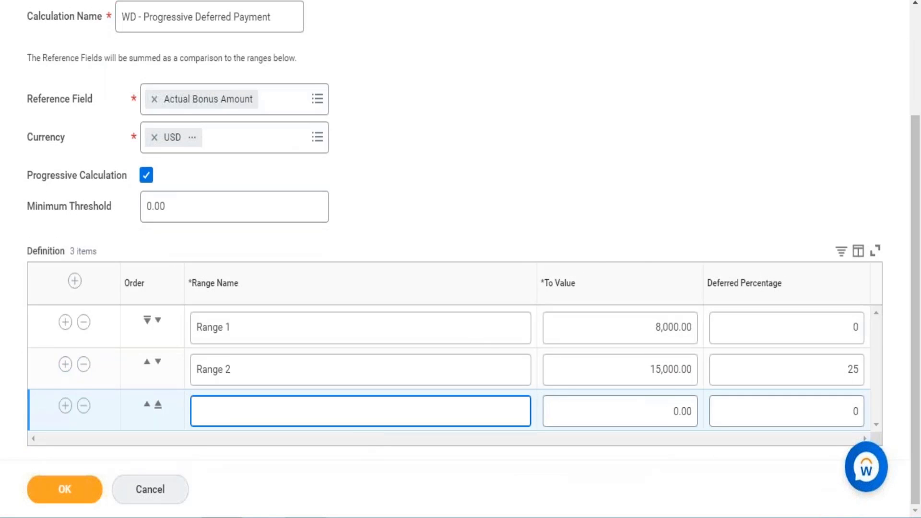
{"action": "type", "text": "Range 3"}
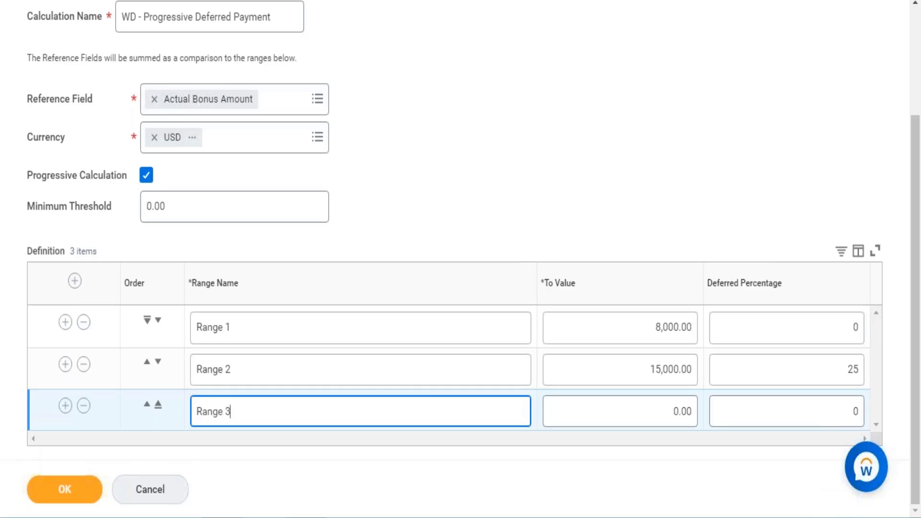
{"action": "left_click", "coordinate": [675, 412]}
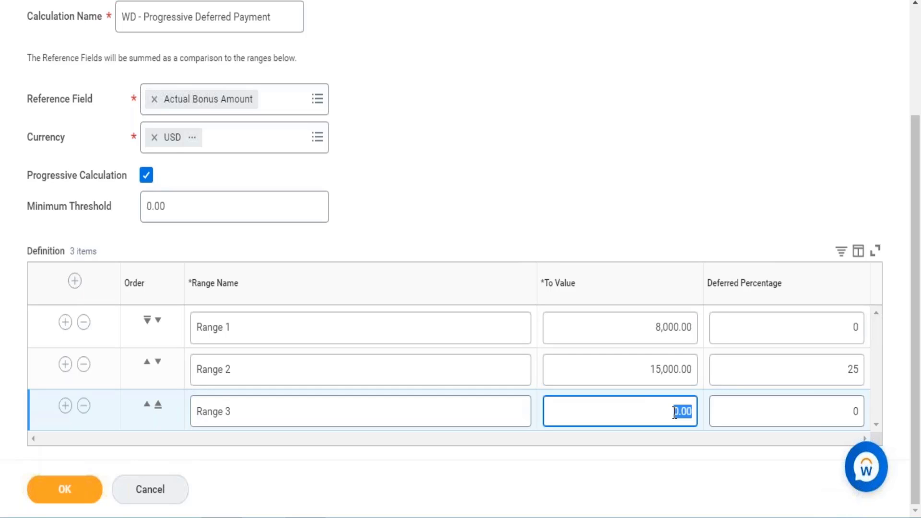
{"action": "key", "text": "BackSpace"}
{"action": "type", "text": "20000"}
{"action": "left_click", "coordinate": [803, 402]}
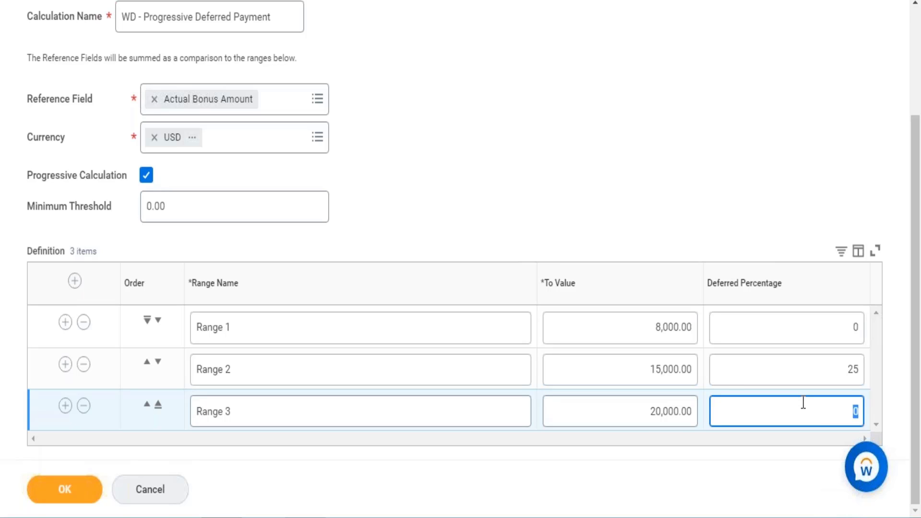
{"action": "type", "text": "50"}
Step: Add a fourth definition row below Range 3 and name it Range
{"action": "left_click", "coordinate": [65, 406]}
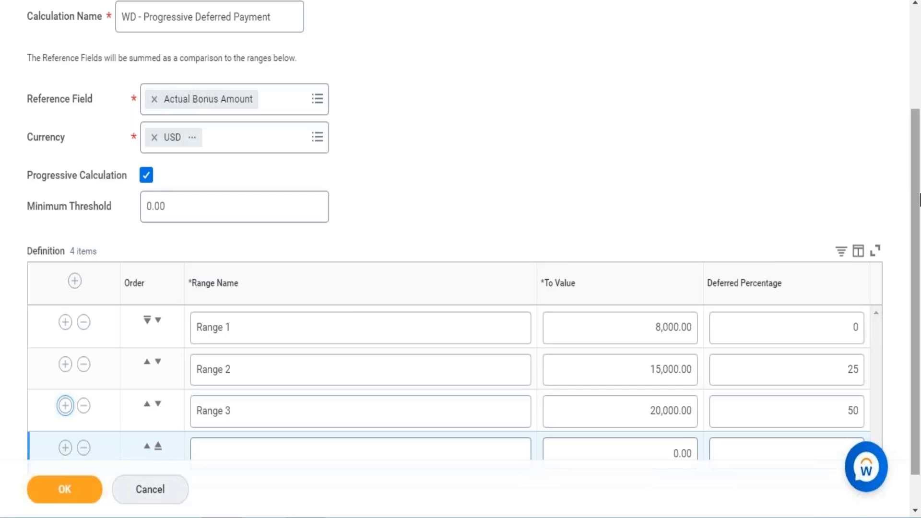
{"action": "scroll", "coordinate": [913, 267], "scroll_direction": "down", "scroll_amount": 1}
{"action": "left_click", "coordinate": [348, 426]}
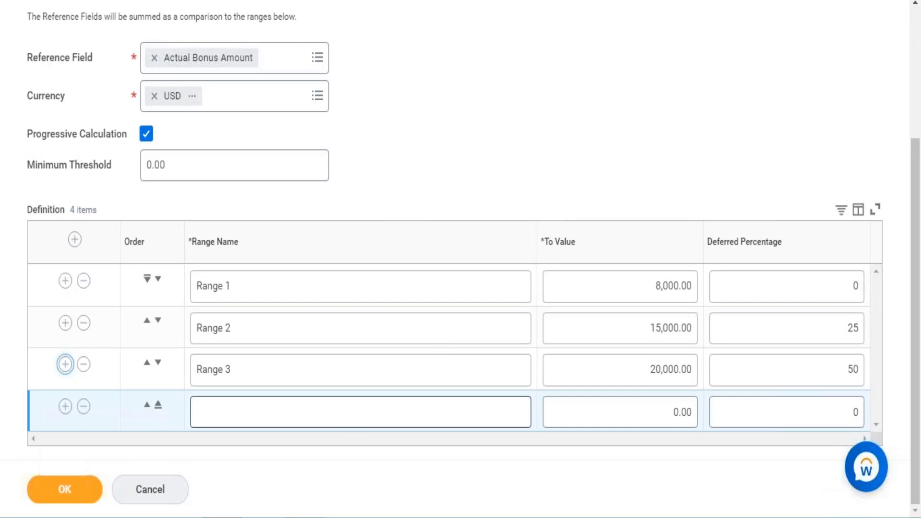
{"action": "type", "text": "RANGE"}
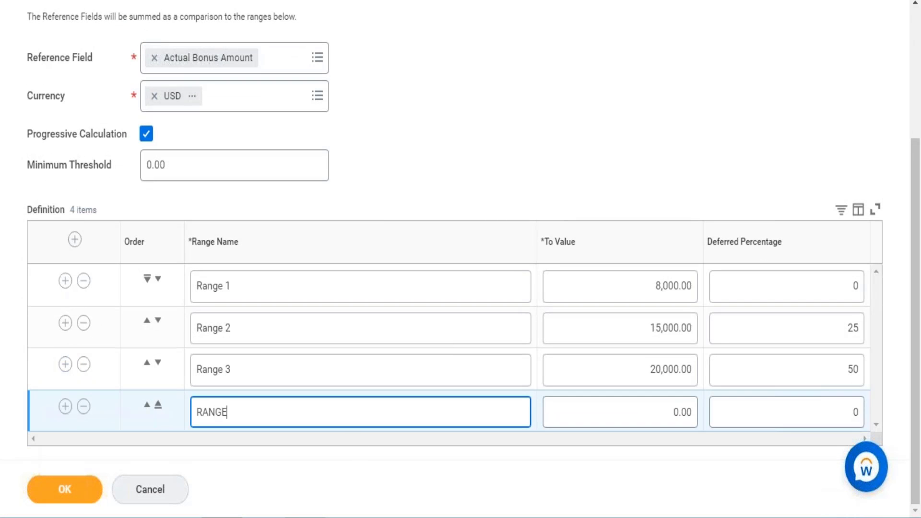
{"action": "key", "text": "BackSpace"}
{"action": "key", "text": "BackSpace"}
{"action": "key", "text": "BackSpace"}
{"action": "key", "text": "BackSpace"}
{"action": "key", "text": "BackSpace"}
{"action": "type", "text": "Range"}
Step: Set the fourth range's To Value to 50000 and Deferred Percentage to 75, and submit the deferred bonus calculation
{"action": "left_click", "coordinate": [668, 406]}
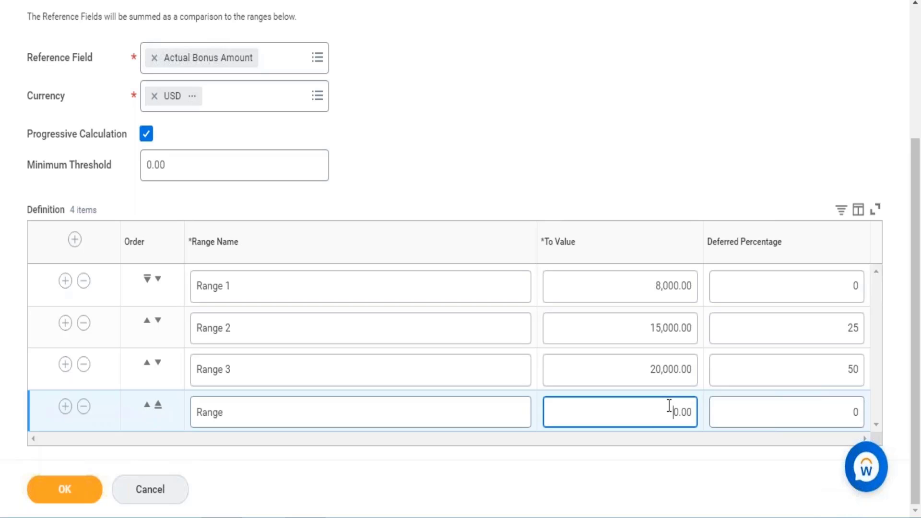
{"action": "type", "text": "50000"}
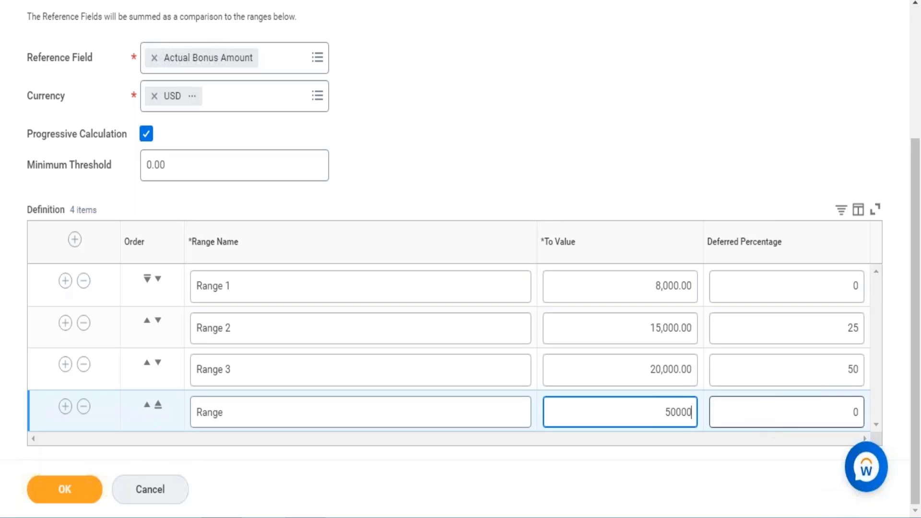
{"action": "left_click", "coordinate": [805, 412]}
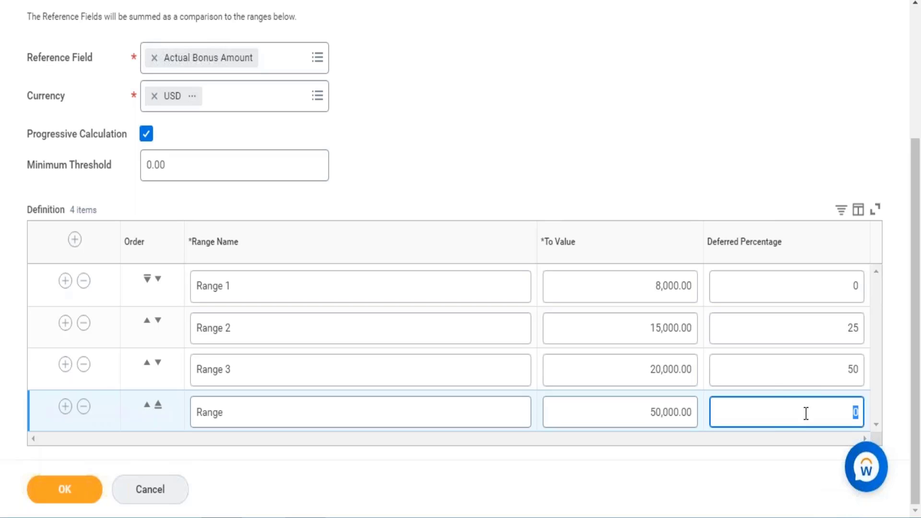
{"action": "type", "text": "75"}
{"action": "left_click", "coordinate": [66, 499]}
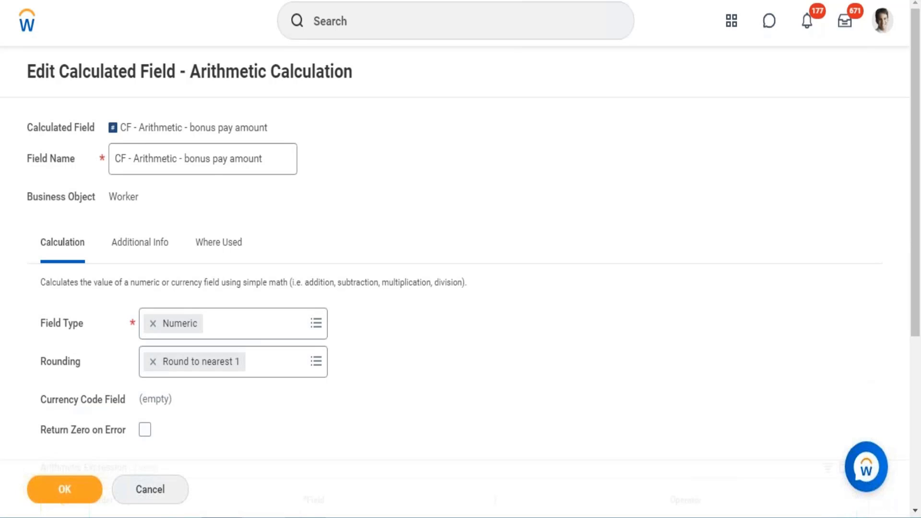
Step: Search for and open the Create Deferred Bonus Calculation task
{"action": "left_click", "coordinate": [456, 21]}
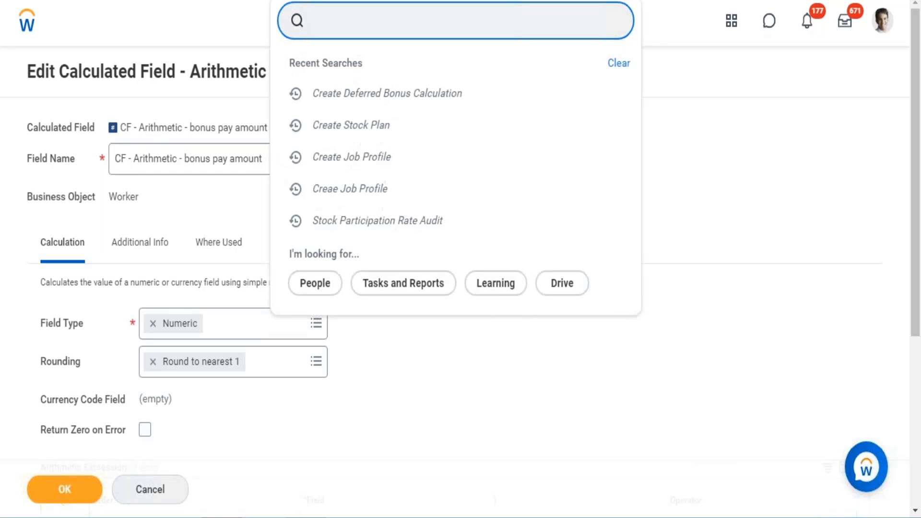
{"action": "type", "text": "create deffred"}
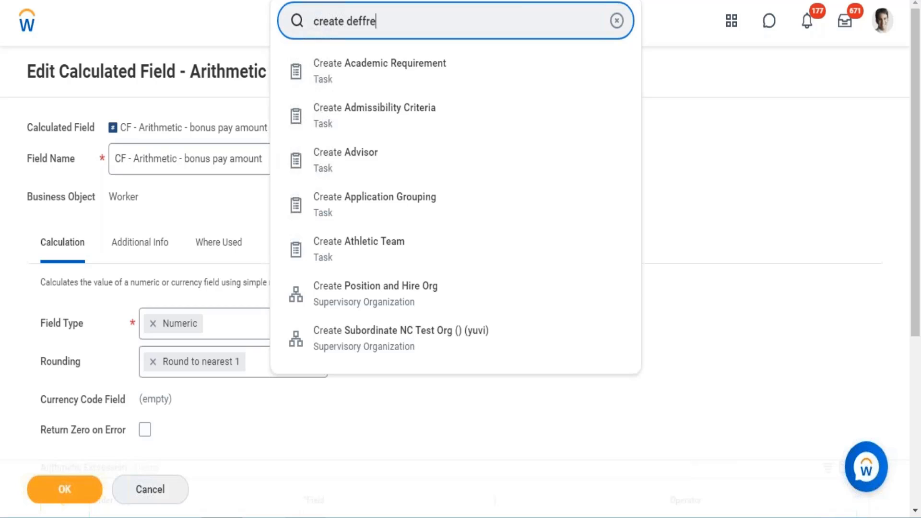
{"action": "key", "text": "BackSpace"}
{"action": "key", "text": "BackSpace"}
{"action": "key", "text": "BackSpace"}
{"action": "key", "text": "BackSpace"}
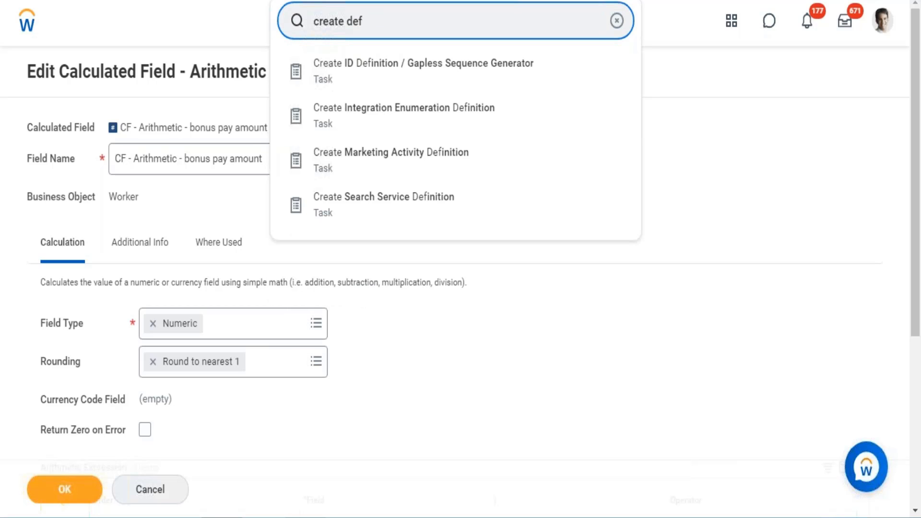
{"action": "type", "text": "erred"}
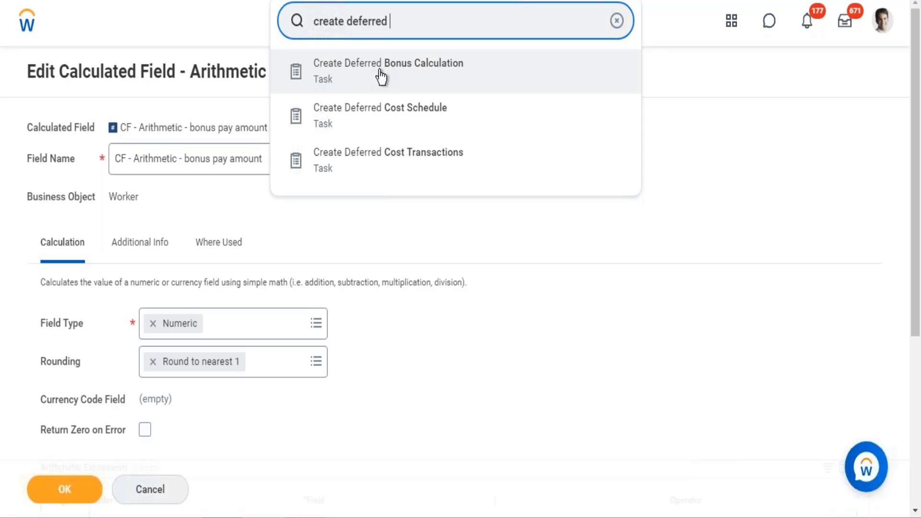
{"action": "left_click", "coordinate": [372, 77]}
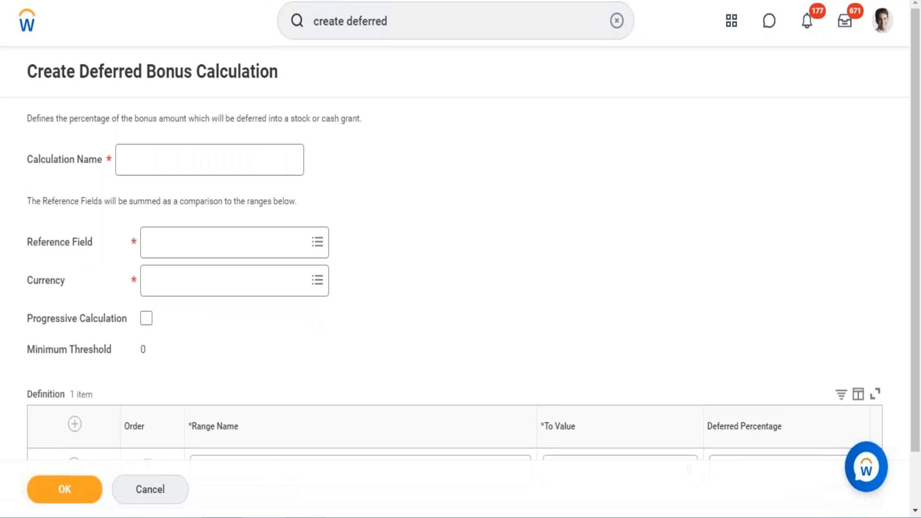
Step: Name the new deferred bonus calculation WD Deferred Payment
{"action": "left_click", "coordinate": [216, 161]}
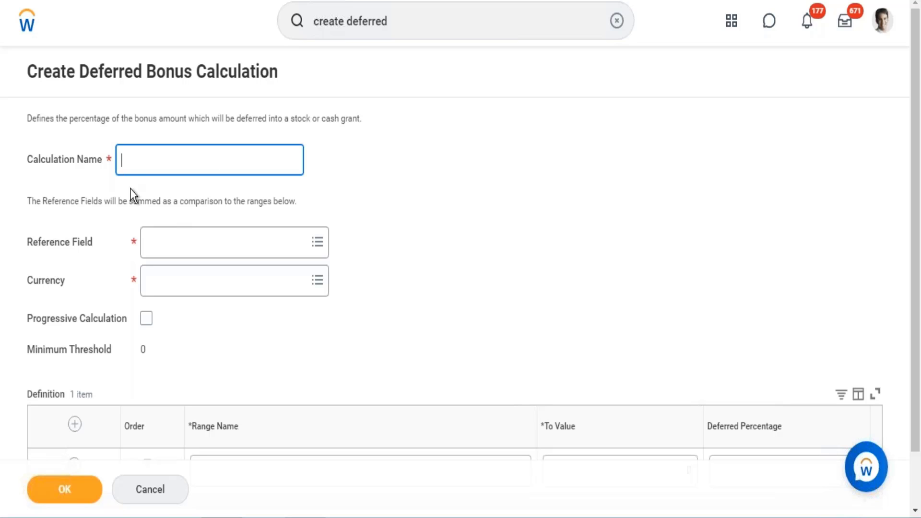
{"action": "type", "text": "WD Deferred Payment"}
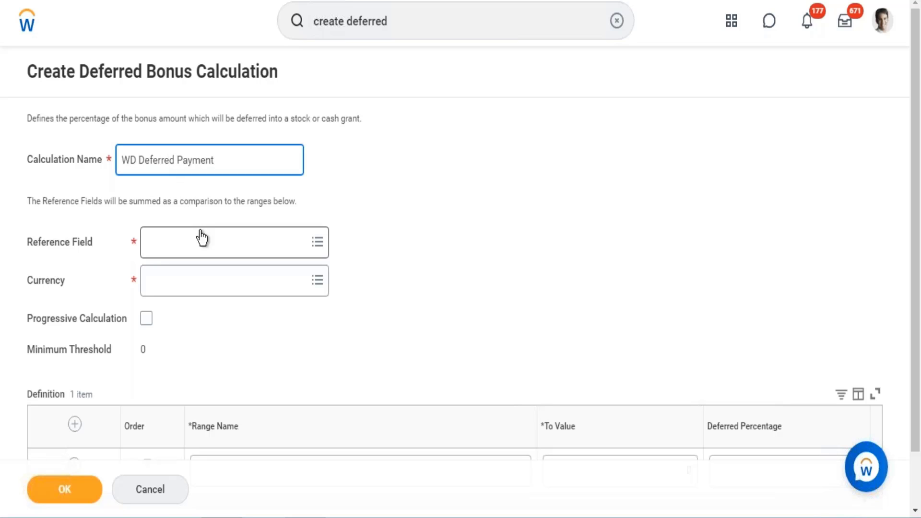
Step: Set the calculation's Reference Field to Actual Bonus Amount and its Currency to USD
{"action": "left_click", "coordinate": [196, 245]}
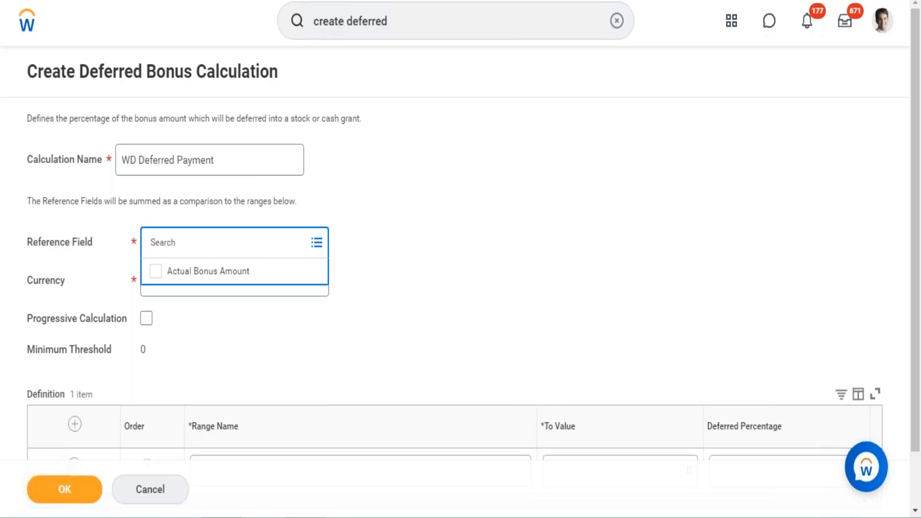
{"action": "left_click", "coordinate": [191, 279]}
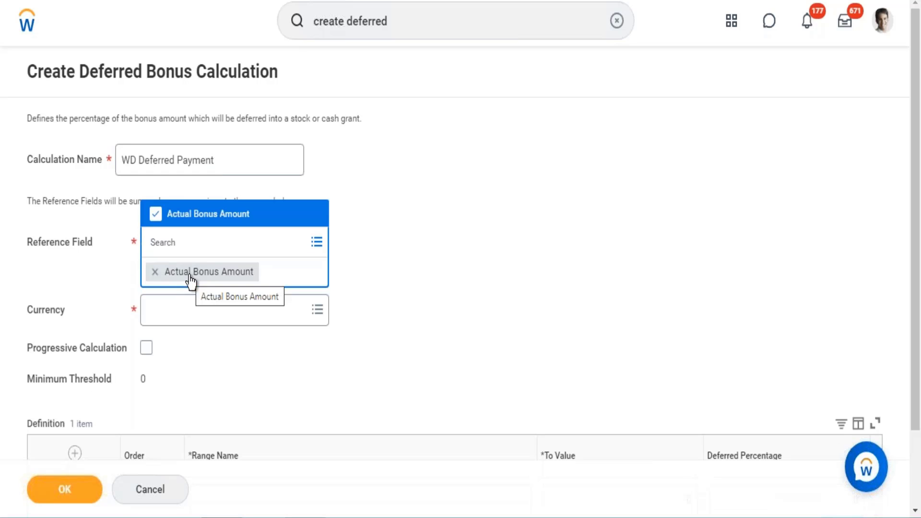
{"action": "left_click", "coordinate": [172, 320]}
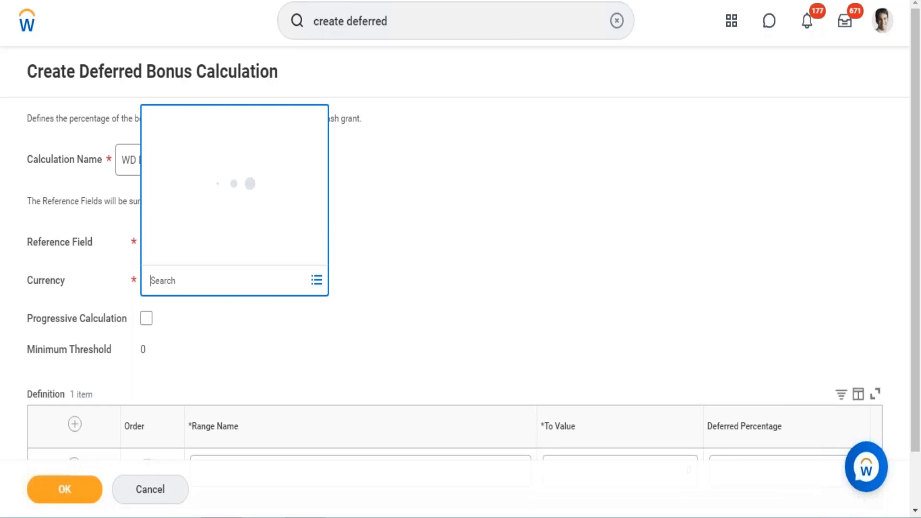
{"action": "type", "text": "USD"}
{"action": "key", "text": "Return"}
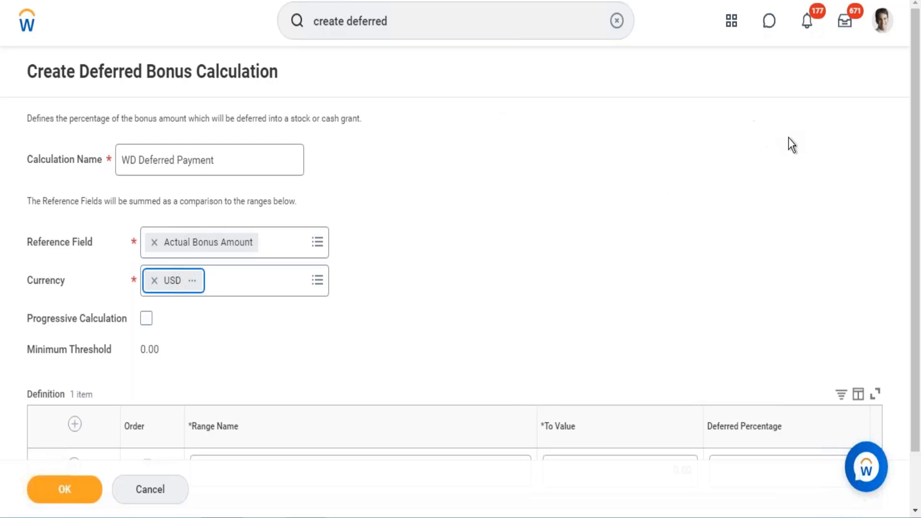
{"action": "left_click_drag", "start_coordinate": [912, 212], "coordinate": [891, 60]}
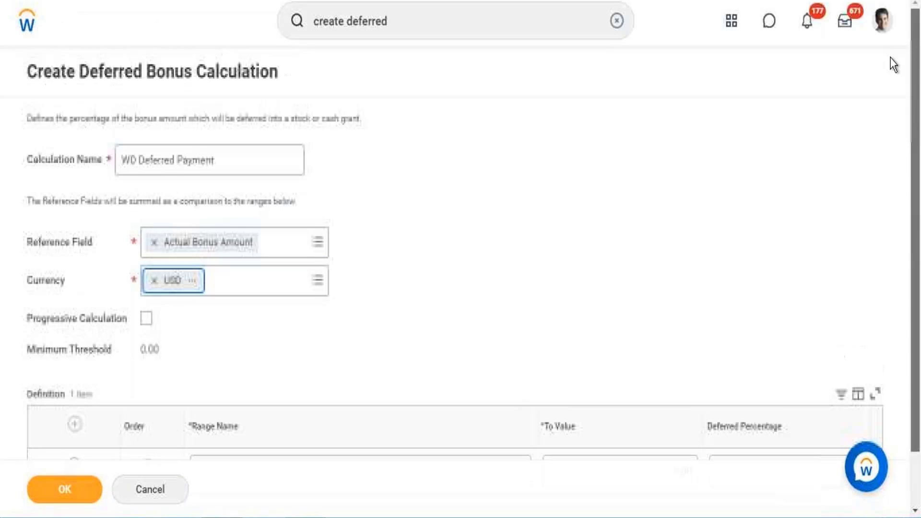
Step: Search for and open the Create Bonus Plan task, discarding the unsaved deferred bonus calculation
{"action": "left_click", "coordinate": [408, 28]}
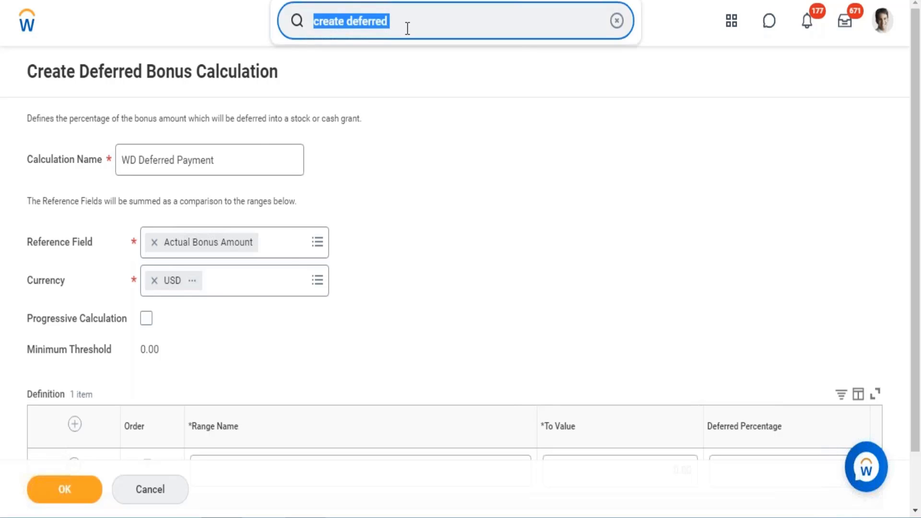
{"action": "type", "text": "Create "}
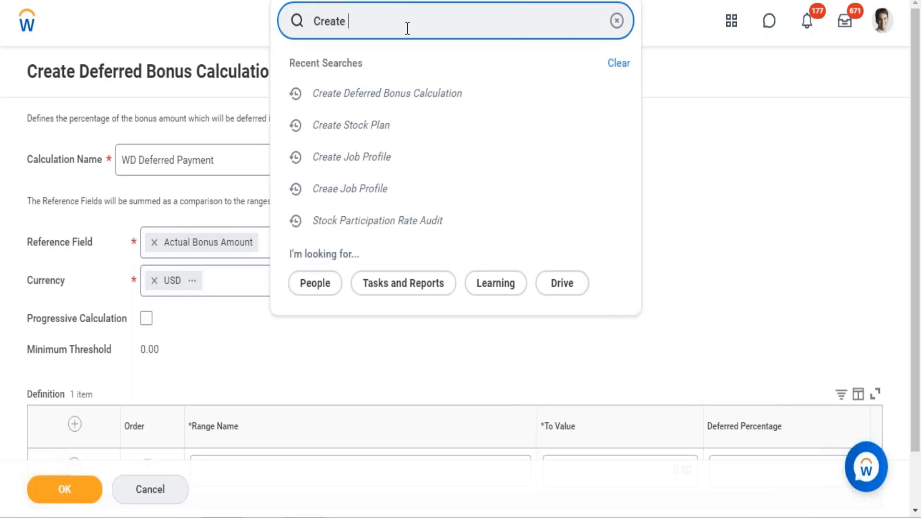
{"action": "type", "text": "an a"}
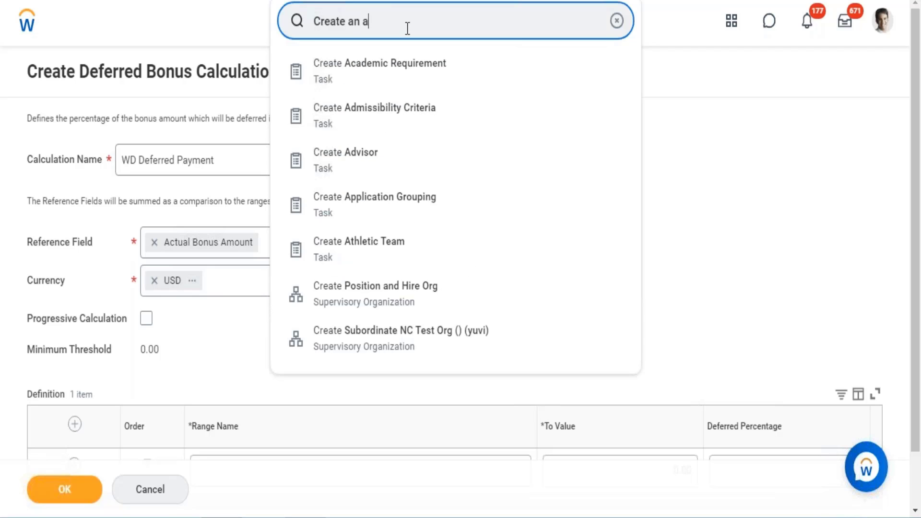
{"action": "type", "text": "mouny"}
{"action": "key", "text": "BackSpace"}
{"action": "type", "text": "t"}
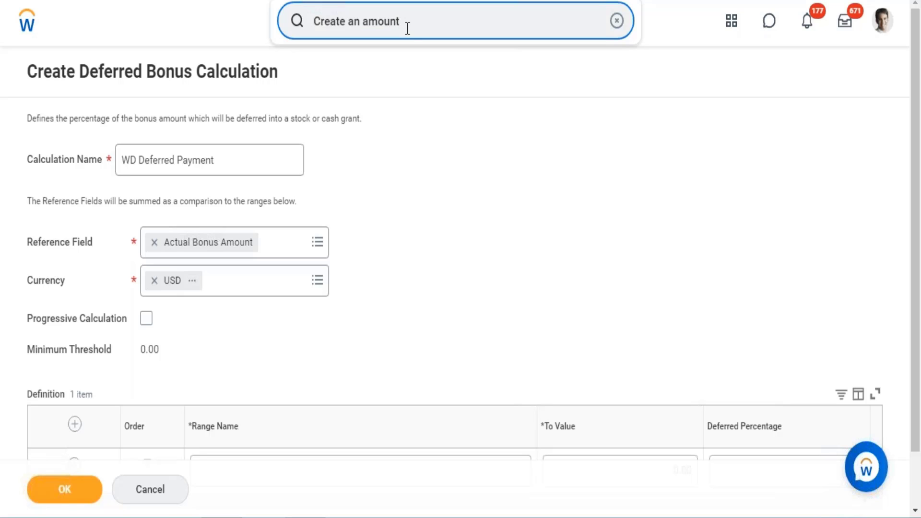
{"action": "key", "text": "BackSpace"}
{"action": "key", "text": "BackSpace"}
{"action": "key", "text": "BackSpace"}
{"action": "key", "text": "BackSpace"}
{"action": "key", "text": "BackSpace"}
{"action": "key", "text": "BackSpace"}
{"action": "key", "text": "BackSpace"}
{"action": "key", "text": "BackSpace"}
{"action": "key", "text": "BackSpace"}
{"action": "key", "text": "BackSpace"}
{"action": "type", "text": "bo"}
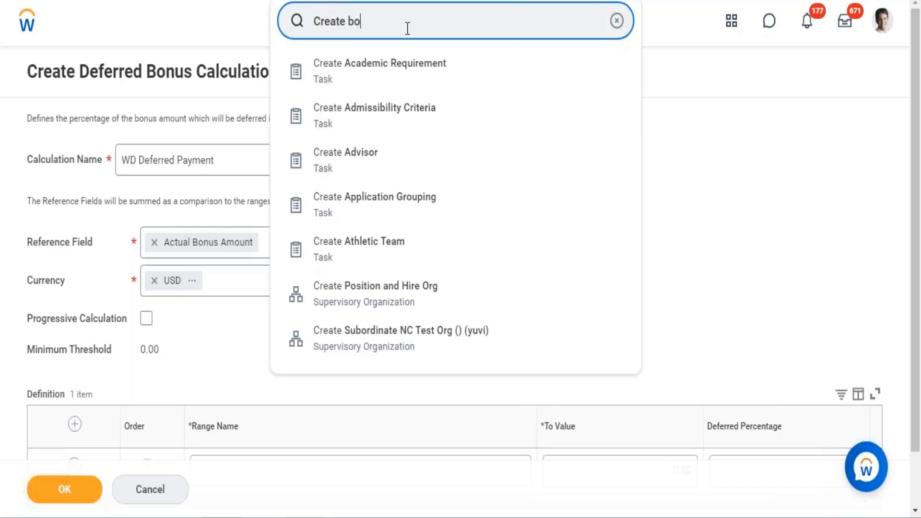
{"action": "type", "text": "nus pla"}
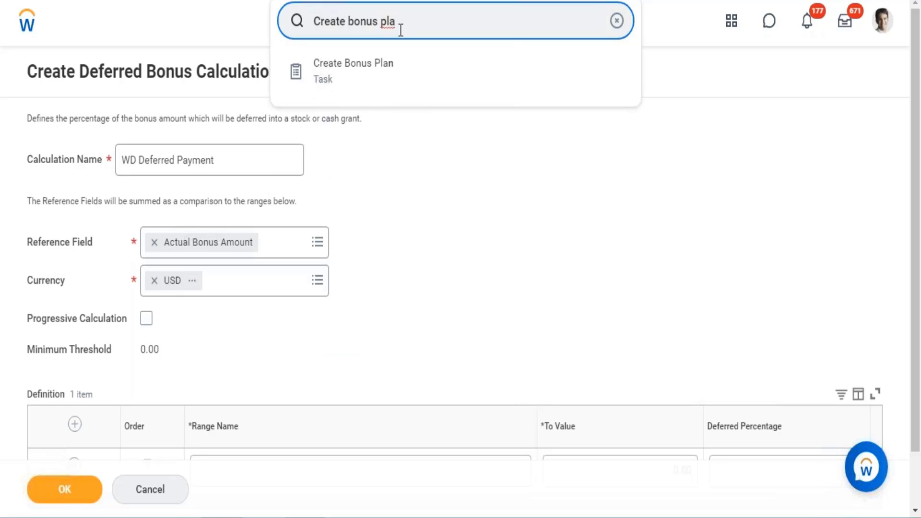
{"action": "left_click", "coordinate": [351, 78]}
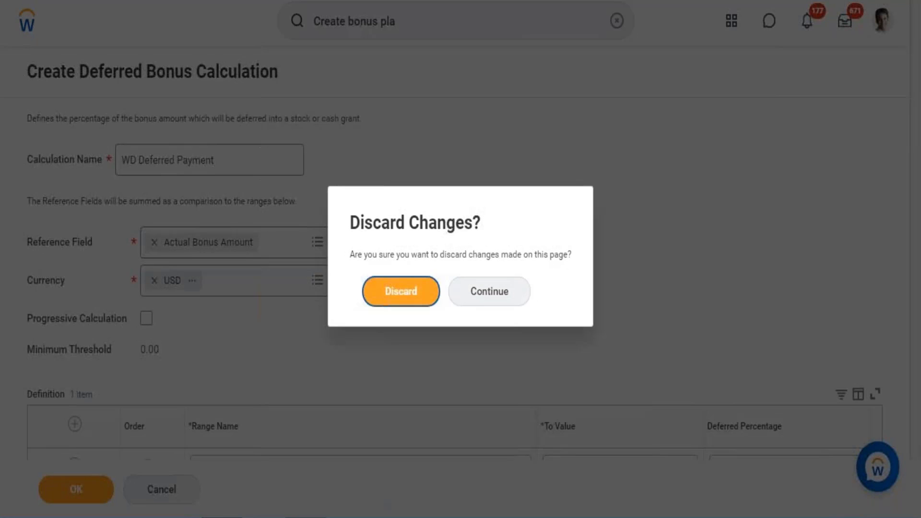
{"action": "left_click", "coordinate": [401, 287]}
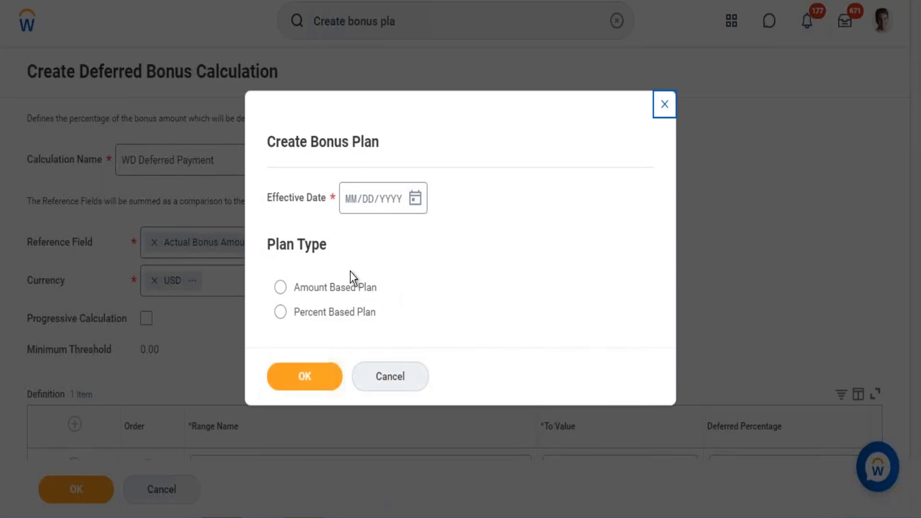
Step: Start an Amount Based Plan with an Effective Date of 09/20/2021
{"action": "left_click", "coordinate": [415, 198]}
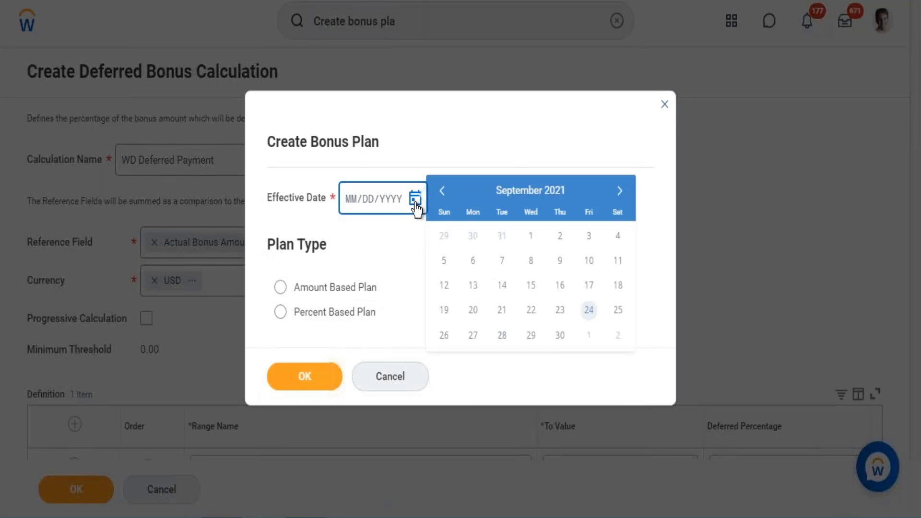
{"action": "left_click", "coordinate": [474, 310]}
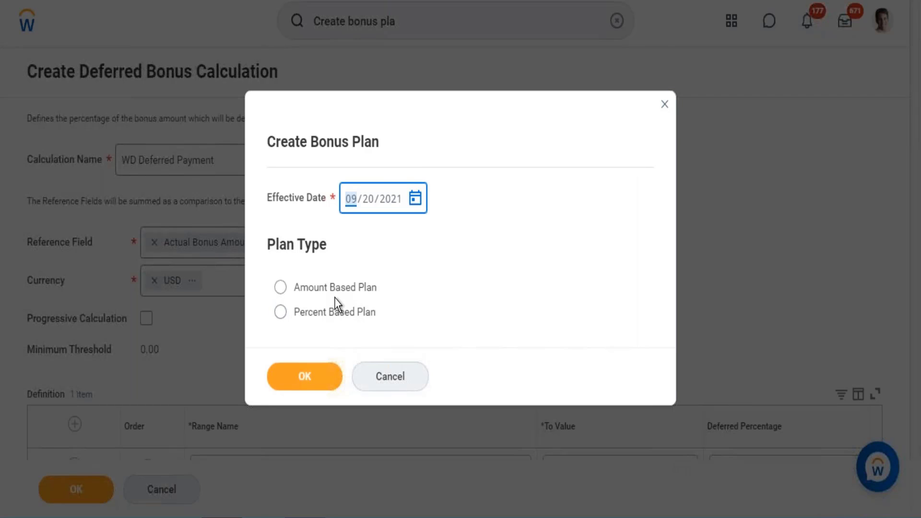
{"action": "left_click", "coordinate": [335, 289]}
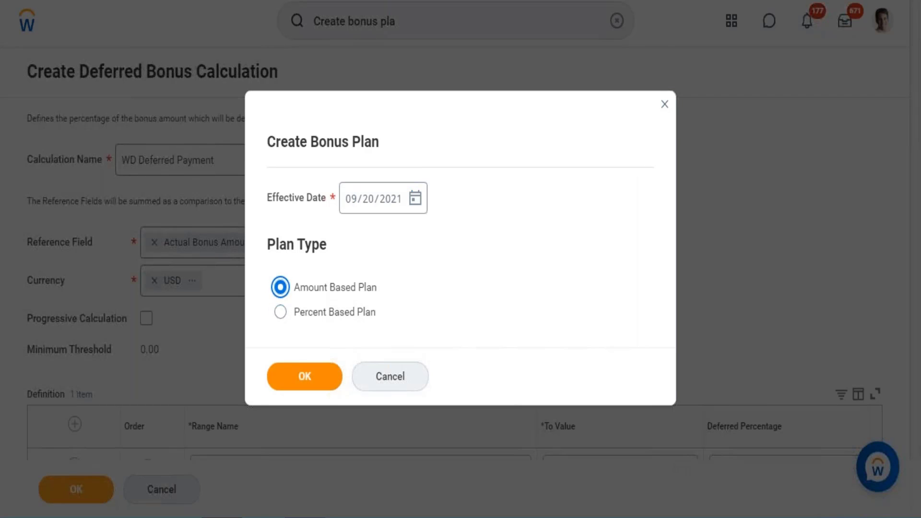
{"action": "left_click", "coordinate": [305, 377]}
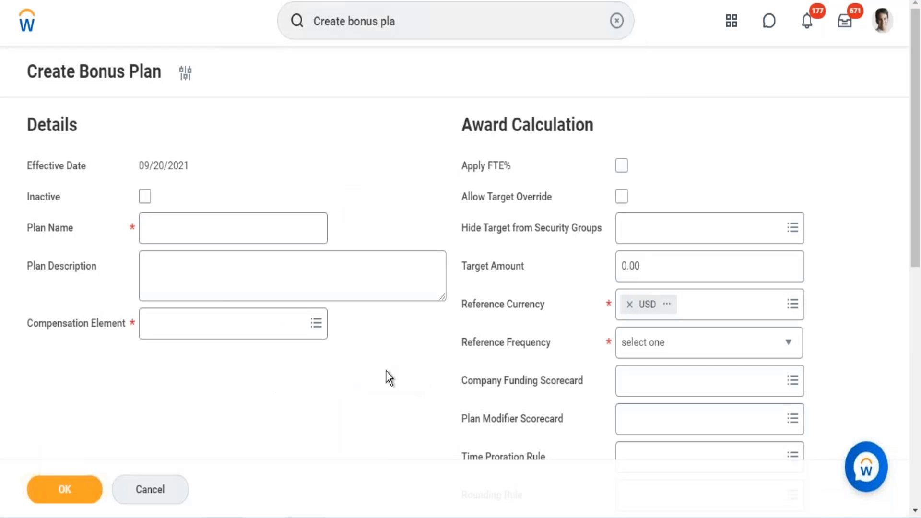
Step: Enter WD - Deffered for Org as the bonus plan's name
{"action": "left_click", "coordinate": [222, 219]}
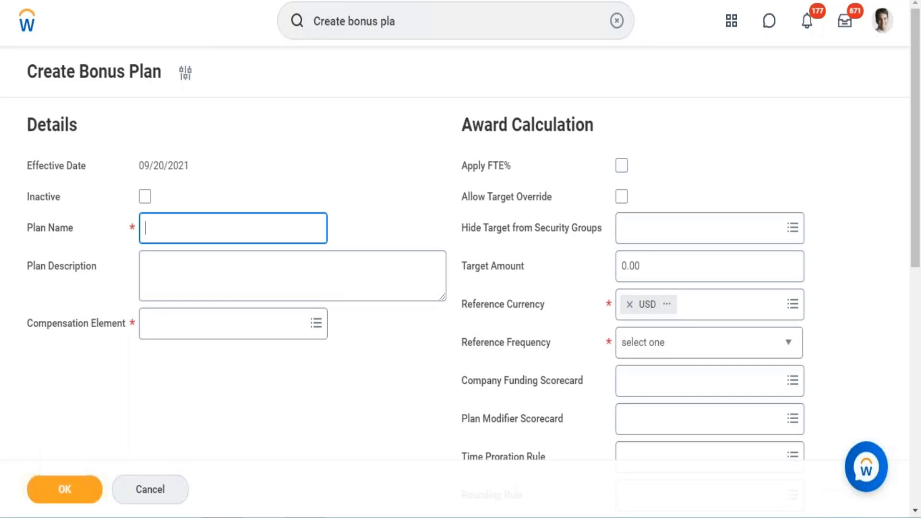
{"action": "type", "text": "WD - Defered for "}
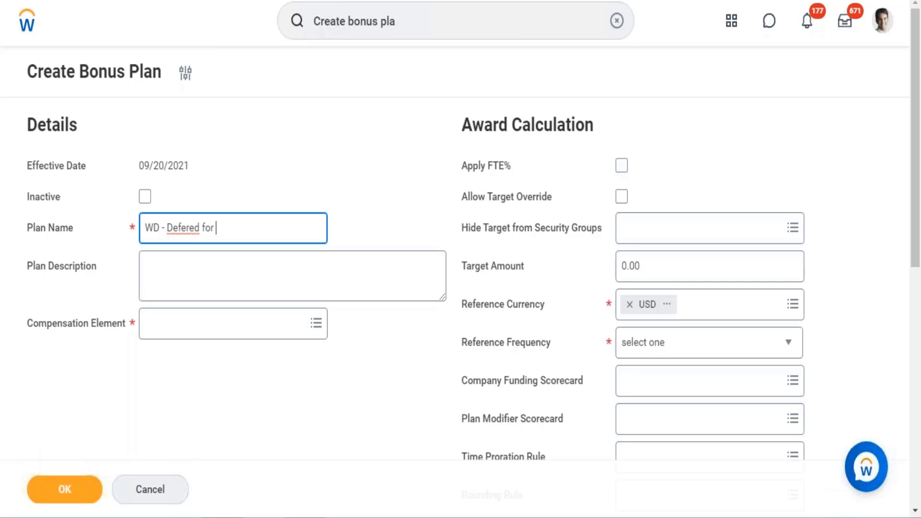
{"action": "type", "text": "Org"}
{"action": "left_click", "coordinate": [180, 228]}
{"action": "type", "text": "f"}
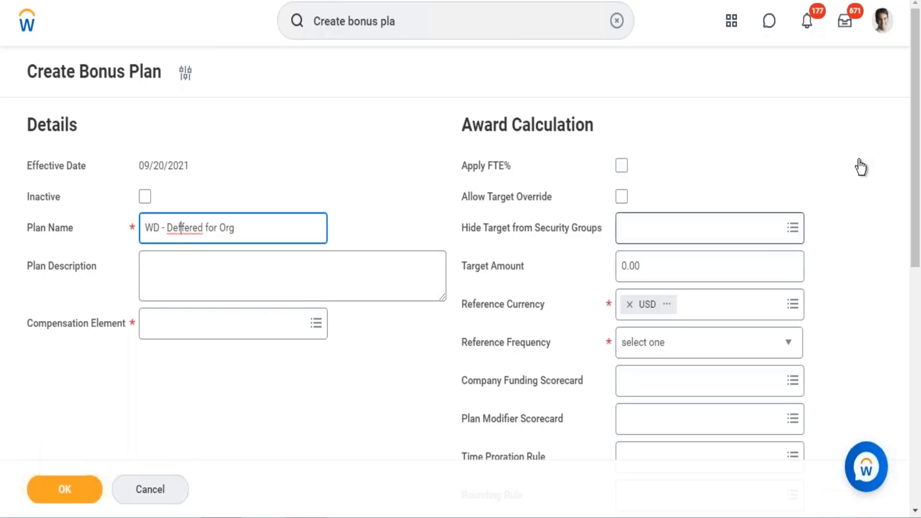
Step: Search the compensation elements for incentive and assign Incentive to the bonus plan
{"action": "left_click_drag", "start_coordinate": [917, 138], "coordinate": [918, 191]}
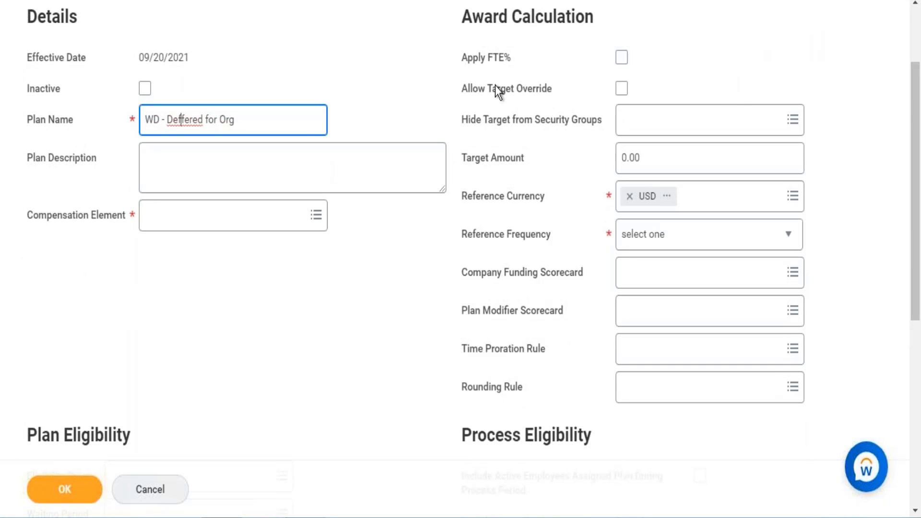
{"action": "left_click", "coordinate": [246, 224]}
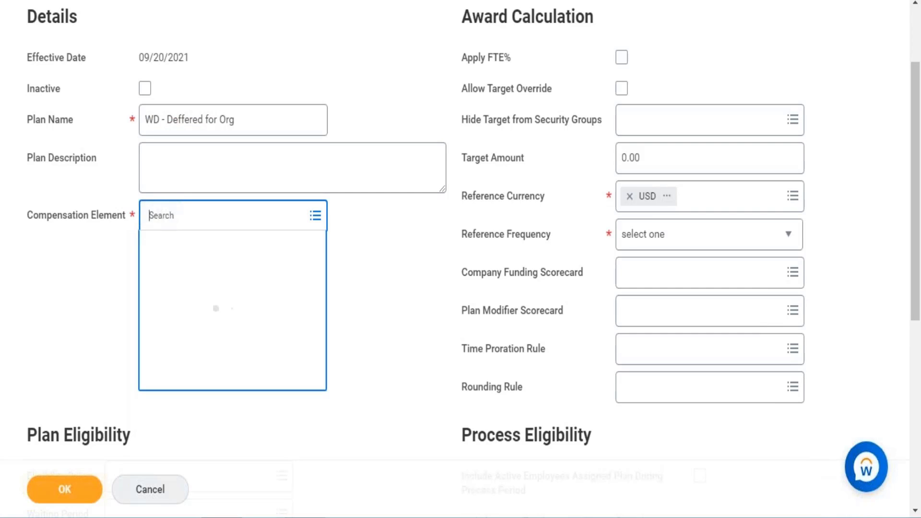
{"action": "type", "text": "incentive"}
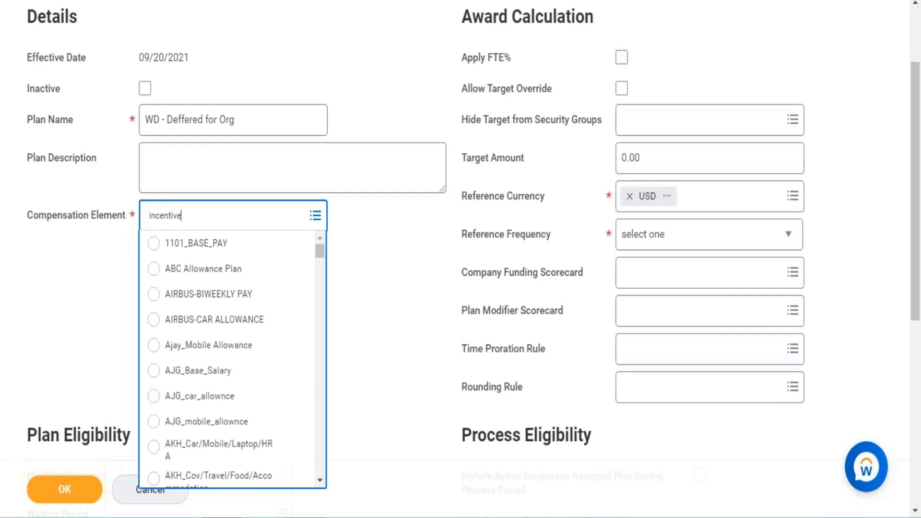
{"action": "key", "text": "Return"}
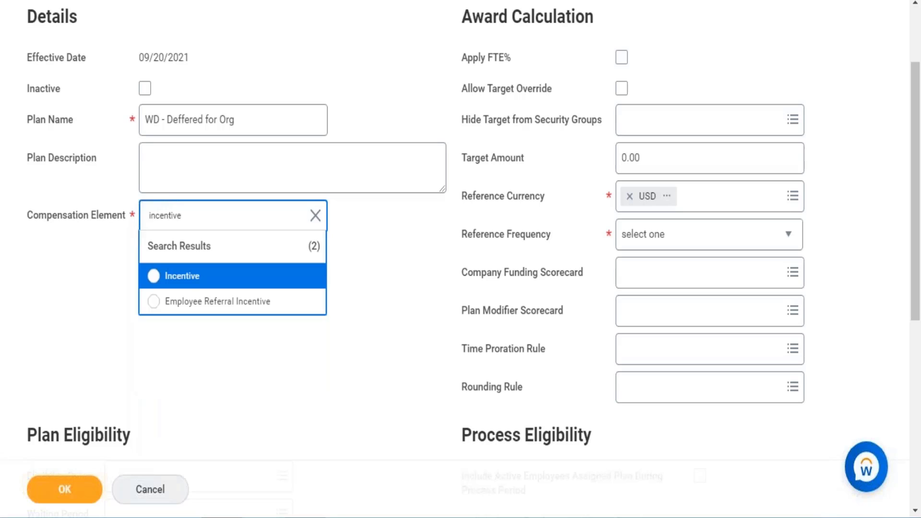
{"action": "left_click", "coordinate": [198, 284]}
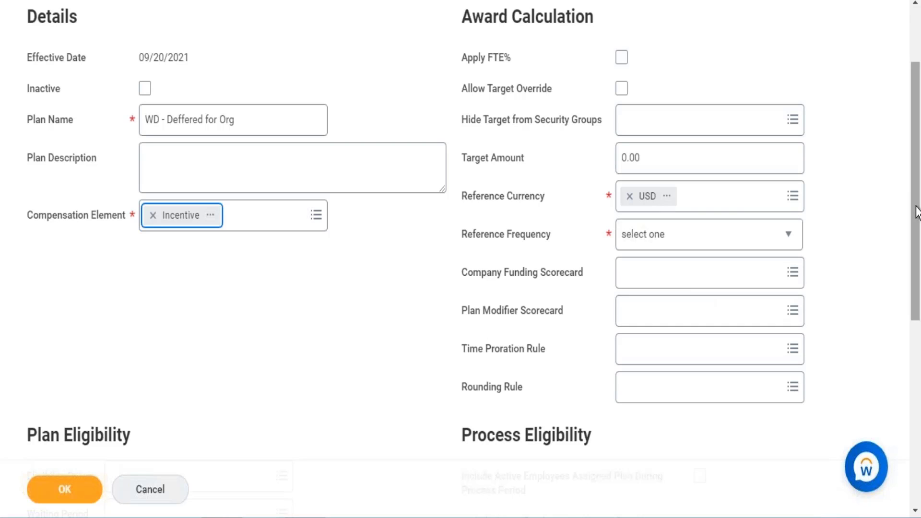
Step: Search the Plan Eligibility rules for comp elig rule and look through the matches
{"action": "scroll", "coordinate": [906, 321], "scroll_direction": "down", "scroll_amount": 2}
{"action": "scroll", "coordinate": [906, 321], "scroll_direction": "down", "scroll_amount": 3}
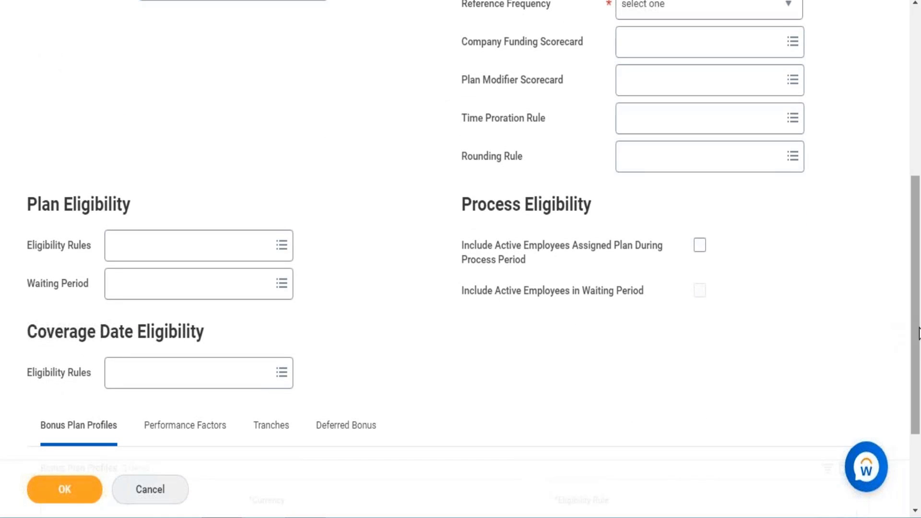
{"action": "scroll", "coordinate": [915, 396], "scroll_direction": "down", "scroll_amount": 3}
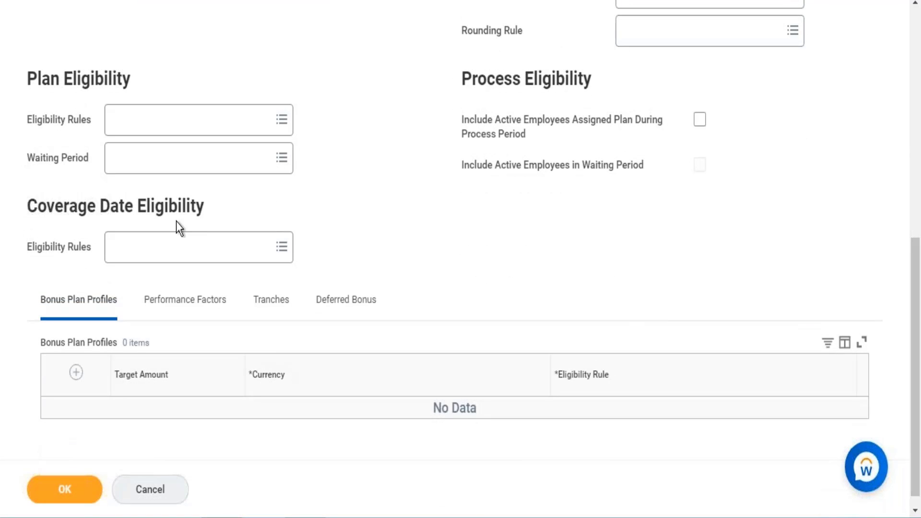
{"action": "left_click", "coordinate": [185, 135]}
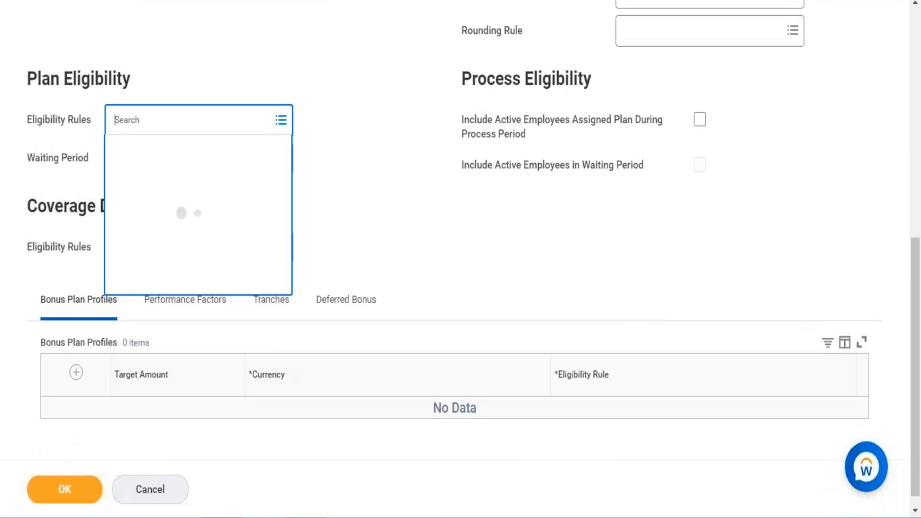
{"action": "type", "text": "elig"}
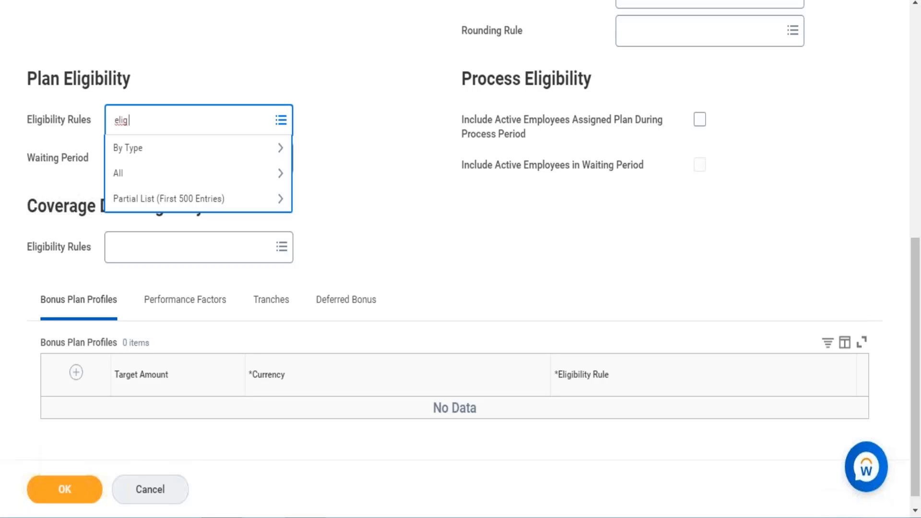
{"action": "key", "text": "BackSpace"}
{"action": "key", "text": "BackSpace"}
{"action": "key", "text": "BackSpace"}
{"action": "key", "text": "BackSpace"}
{"action": "type", "text": "comp elig rule"}
{"action": "key", "text": "Return"}
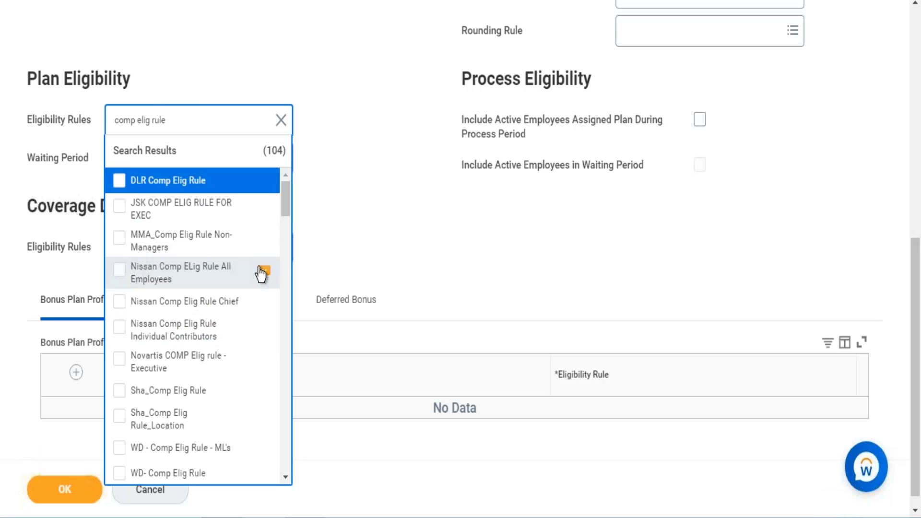
{"action": "left_click_drag", "start_coordinate": [284, 209], "coordinate": [285, 176]}
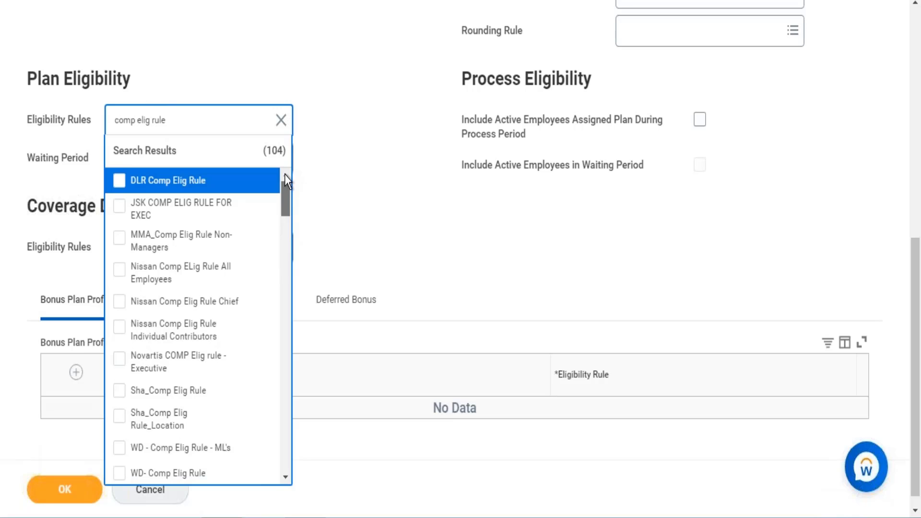
Step: Search the Plan Eligibility rules for comp eligib and assign Comp Eligibility Rule to the bonus plan
{"action": "left_click", "coordinate": [215, 121]}
{"action": "key", "text": "BackSpace"}
{"action": "key", "text": "BackSpace"}
{"action": "key", "text": "BackSpace"}
{"action": "key", "text": "BackSpace"}
{"action": "key", "text": "BackSpace"}
{"action": "key", "text": "BackSpace"}
{"action": "key", "text": "BackSpace"}
{"action": "key", "text": "BackSpace"}
{"action": "key", "text": "BackSpace"}
{"action": "key", "text": "BackSpace"}
{"action": "type", "text": "eligib"}
{"action": "key", "text": "Return"}
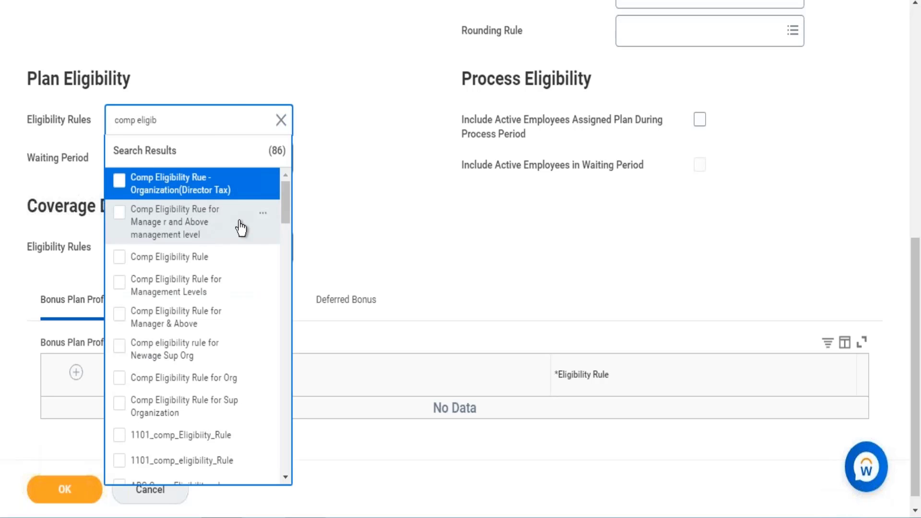
{"action": "left_click", "coordinate": [205, 258]}
{"action": "left_click", "coordinate": [323, 278]}
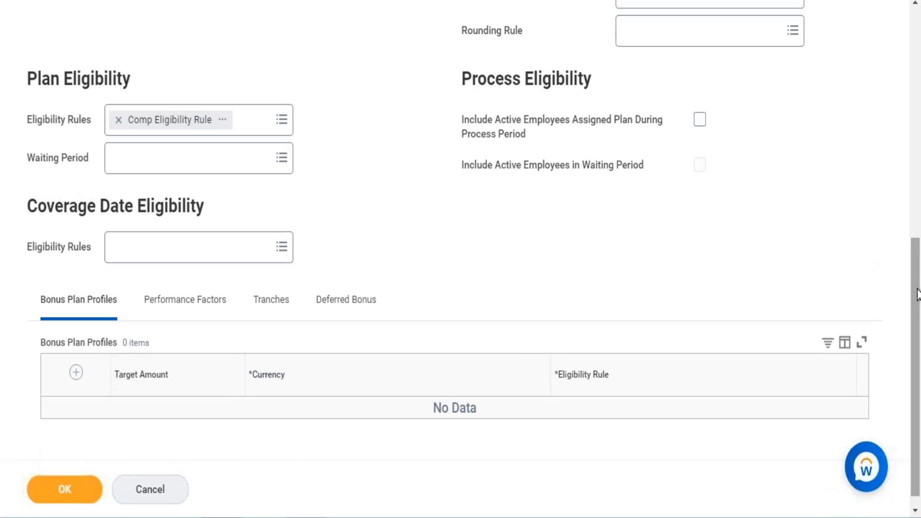
Step: Set the award calculation's Target Amount to 25000 and its Reference Frequency to Annual
{"action": "scroll", "coordinate": [917, 259], "scroll_direction": "up", "scroll_amount": 1}
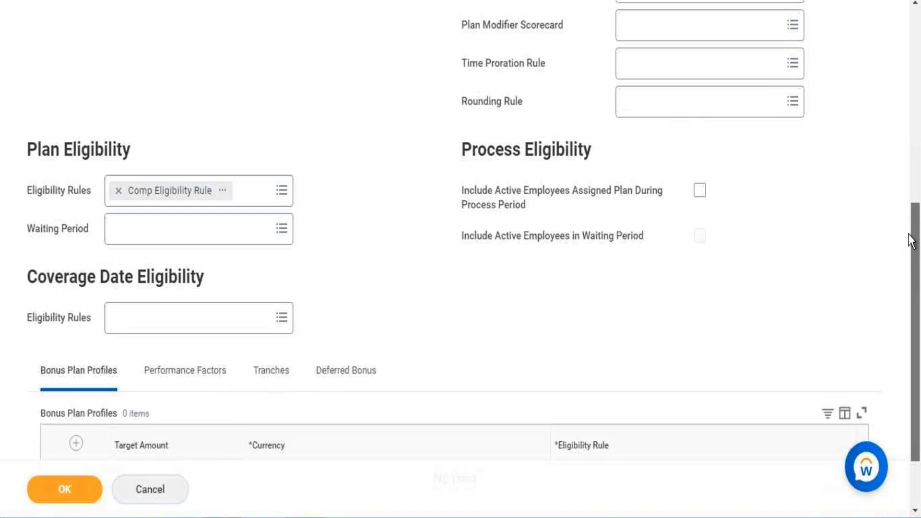
{"action": "scroll", "coordinate": [912, 240], "scroll_direction": "up", "scroll_amount": 4}
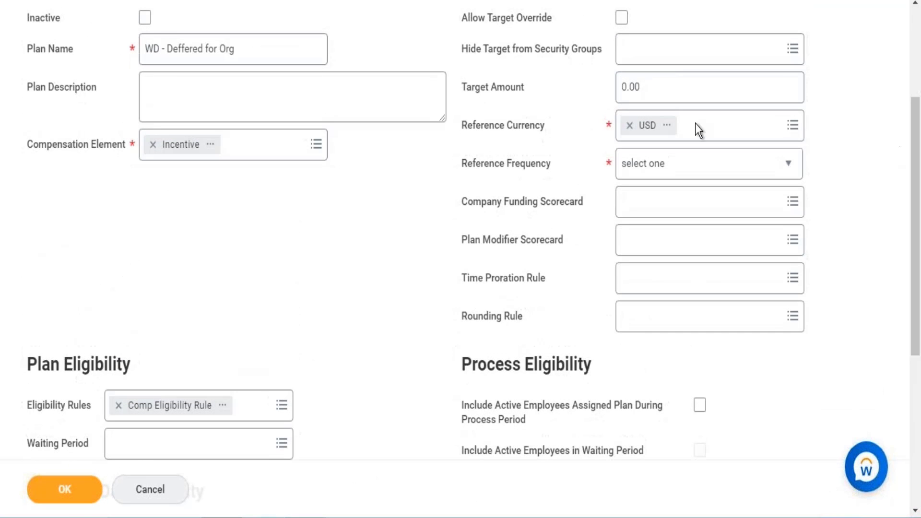
{"action": "left_click", "coordinate": [676, 86]}
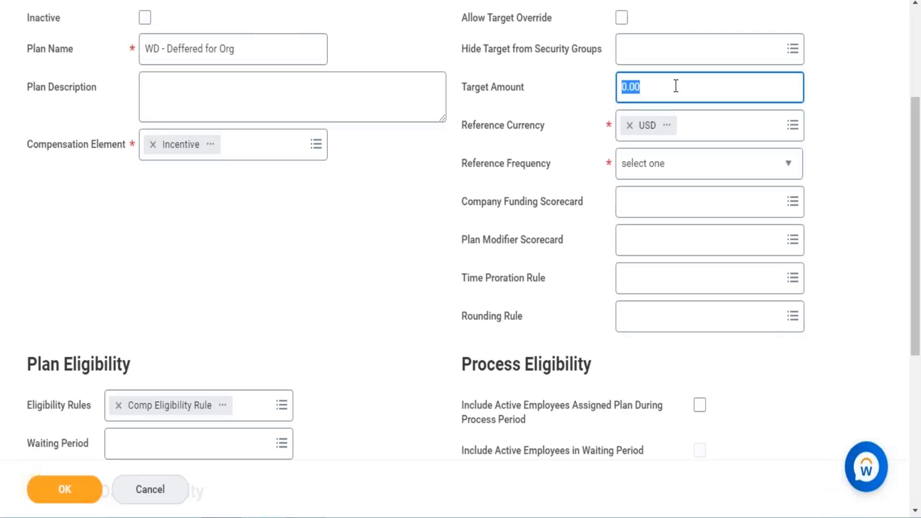
{"action": "type", "text": "1"}
{"action": "key", "text": "BackSpace"}
{"action": "type", "text": "250000"}
{"action": "key", "text": "BackSpace"}
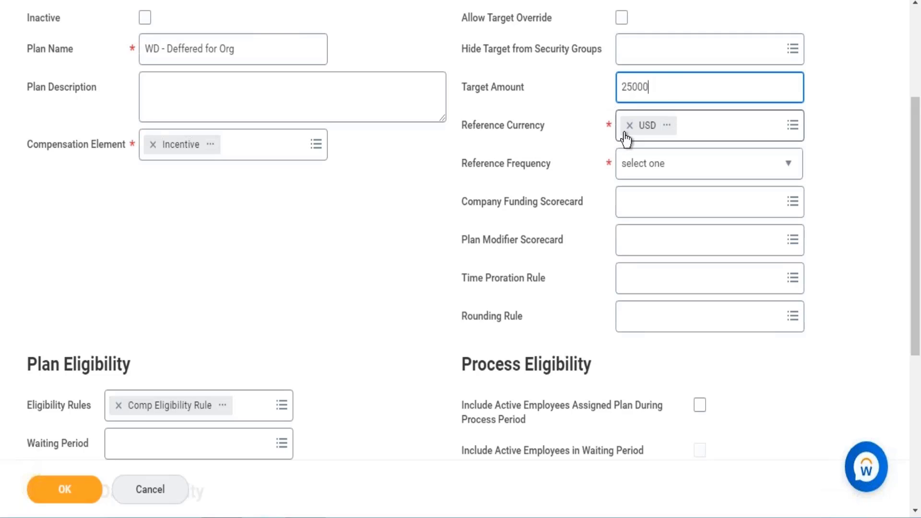
{"action": "left_click", "coordinate": [648, 171]}
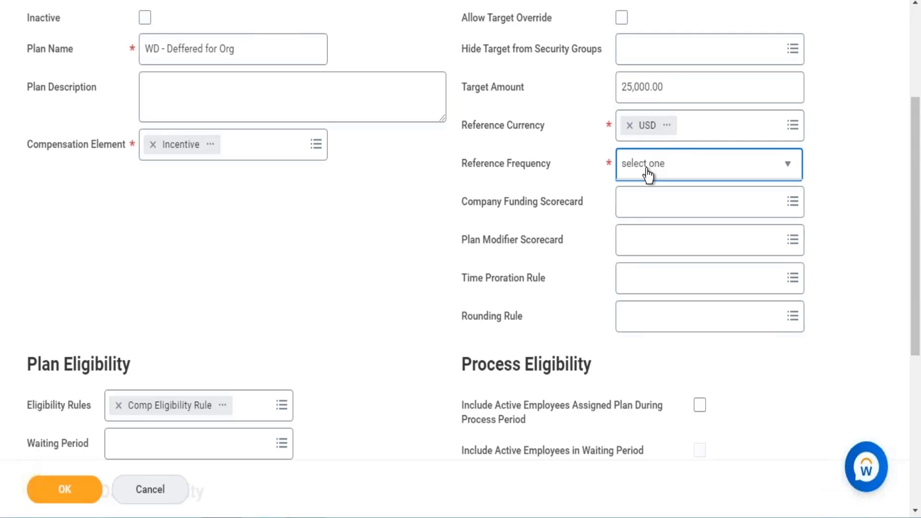
{"action": "left_click", "coordinate": [646, 225]}
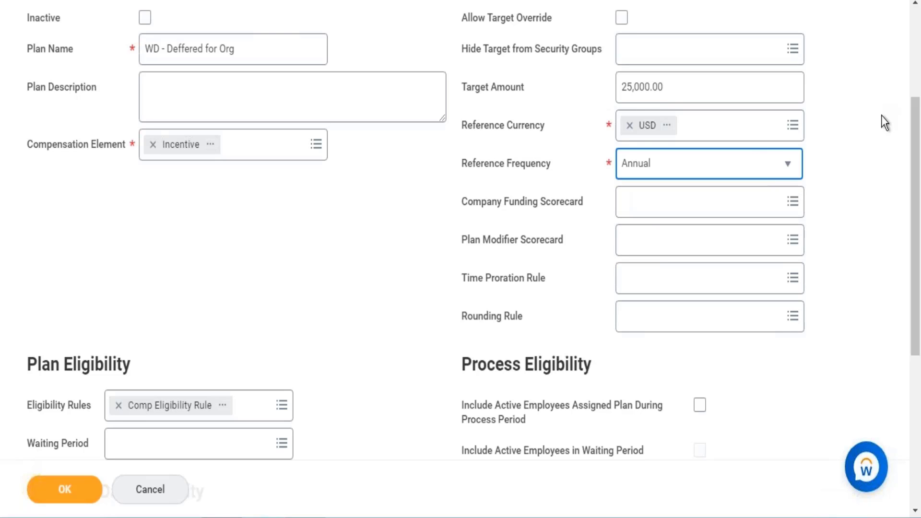
Step: Search for Comp Eligi in the plan's deferred bonus settings and set Deferred Bonus Eligibility to Comp Eligibility Rule
{"action": "scroll", "coordinate": [913, 246], "scroll_direction": "down", "scroll_amount": 5}
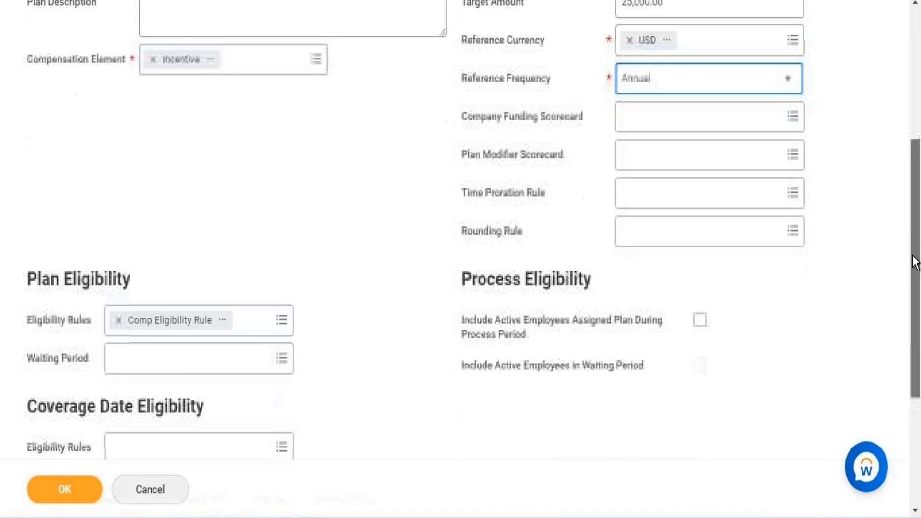
{"action": "scroll", "coordinate": [909, 316], "scroll_direction": "down", "scroll_amount": 2}
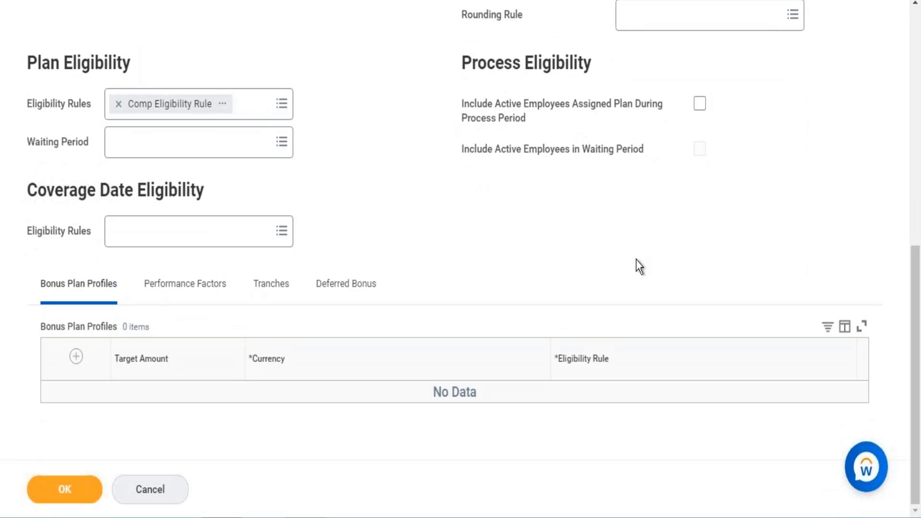
{"action": "left_click", "coordinate": [350, 297]}
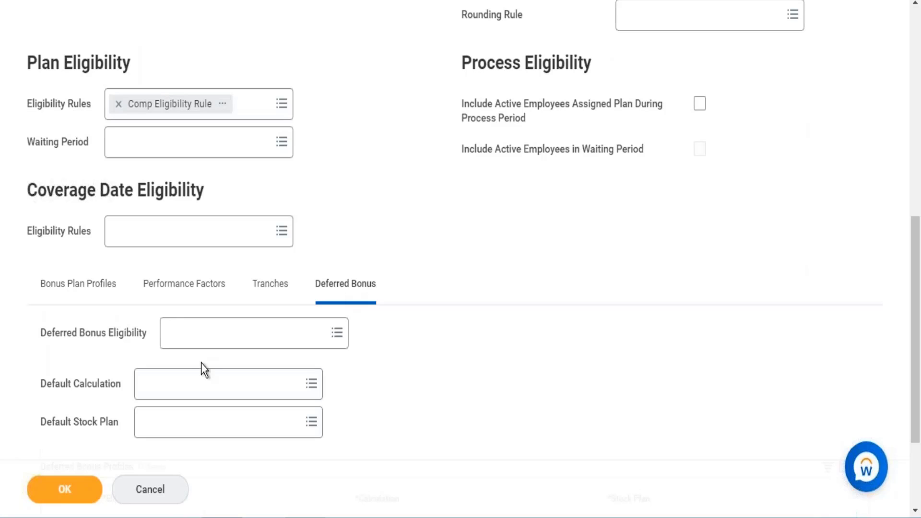
{"action": "left_click", "coordinate": [229, 329]}
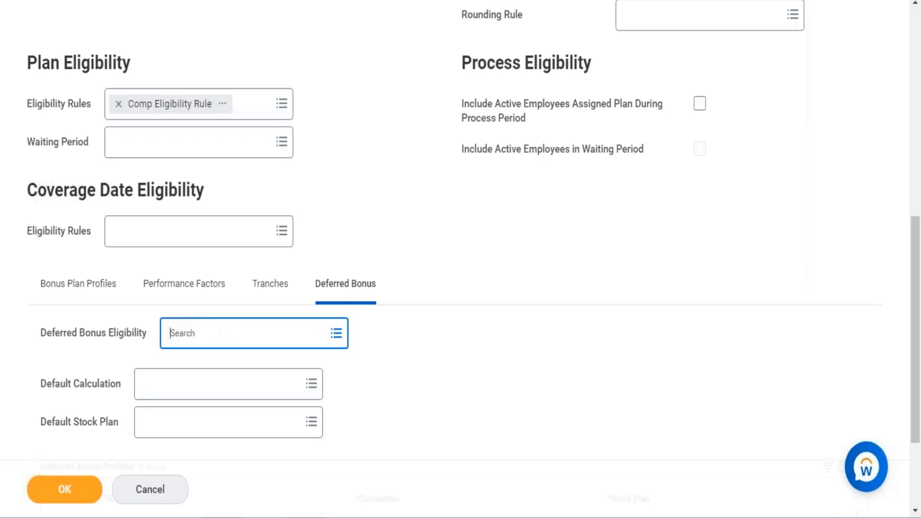
{"action": "type", "text": "Comp"}
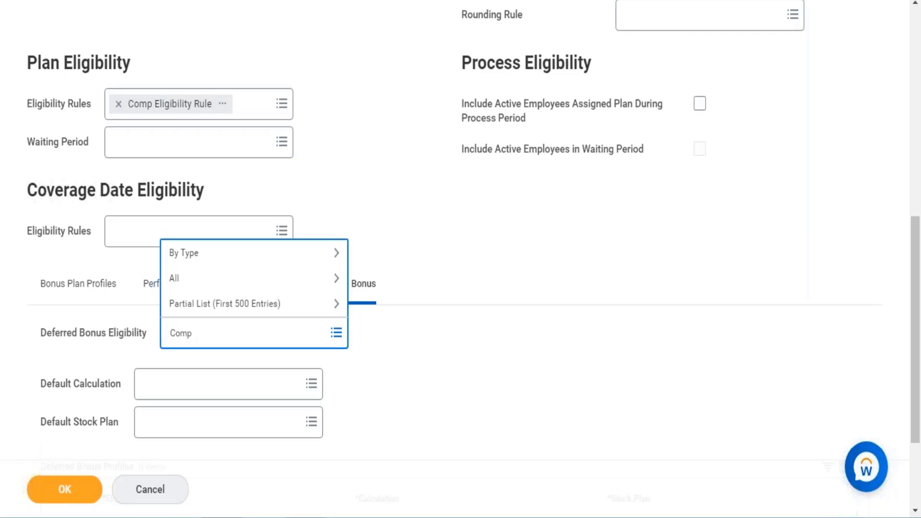
{"action": "type", "text": " Eligi"}
{"action": "key", "text": "Return"}
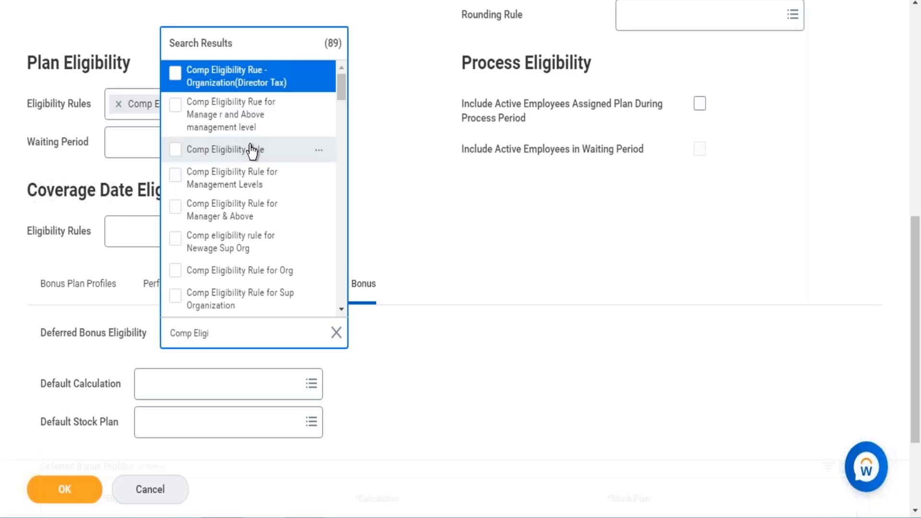
{"action": "left_click", "coordinate": [252, 152]}
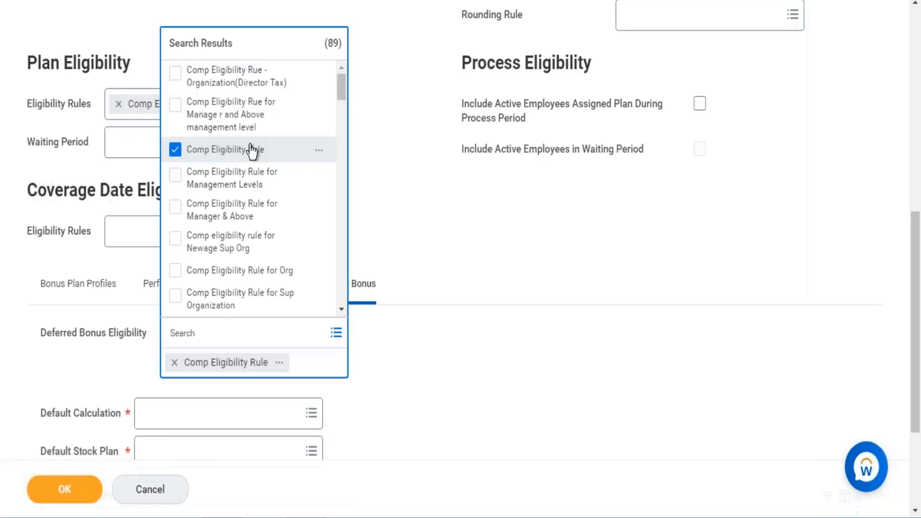
{"action": "left_click", "coordinate": [501, 274]}
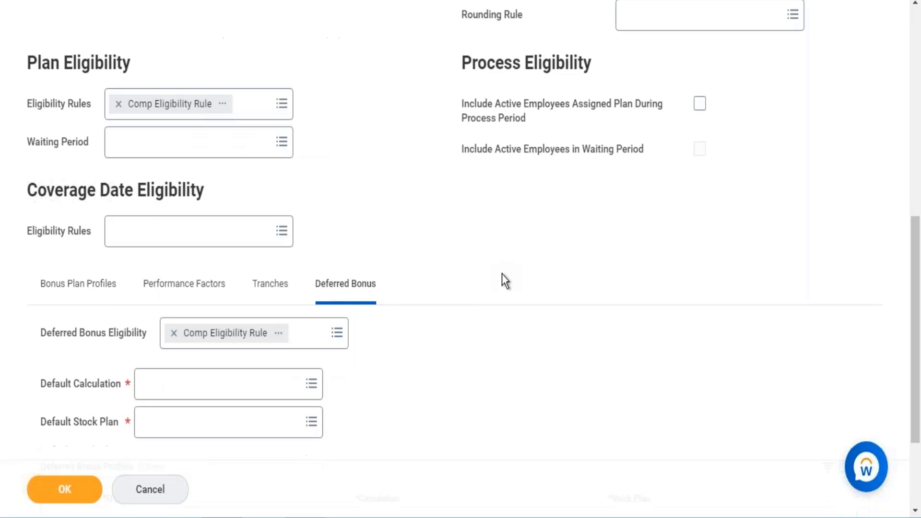
Step: Copy the deferred bonus calculation's name from its own page and set Default Calculation to WD - Progressive Deferred Payment
{"action": "left_click", "coordinate": [200, 386]}
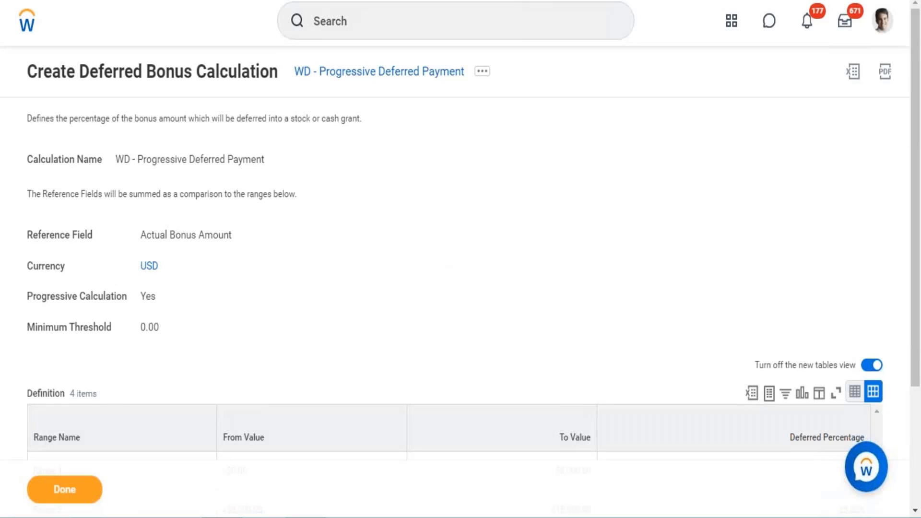
{"action": "right_click", "coordinate": [329, 72]}
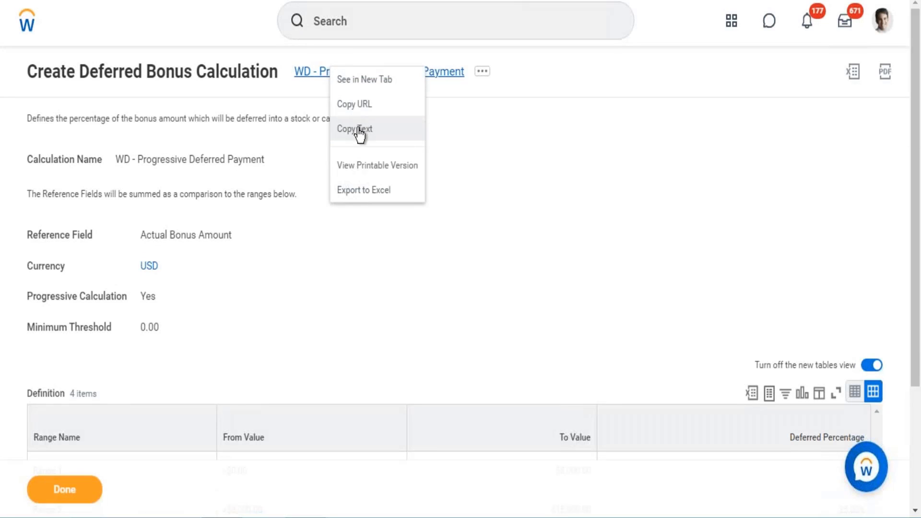
{"action": "left_click", "coordinate": [359, 128]}
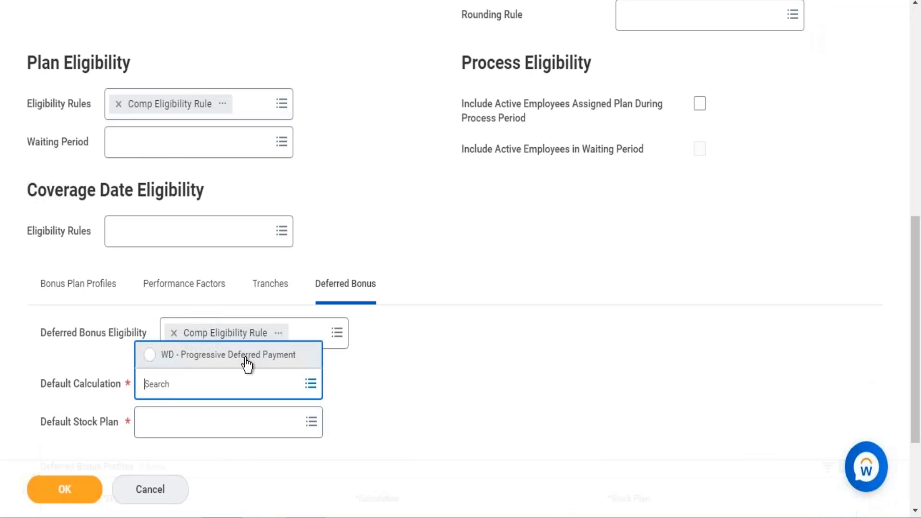
{"action": "left_click", "coordinate": [245, 368]}
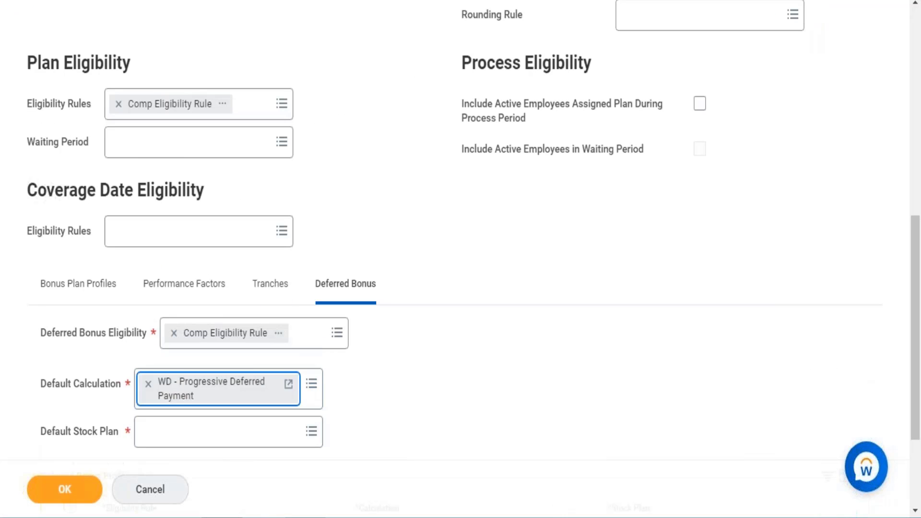
Step: Search the stock plans for WD and set the Default Stock Plan to WD - Deferred Stock
{"action": "left_click", "coordinate": [231, 434]}
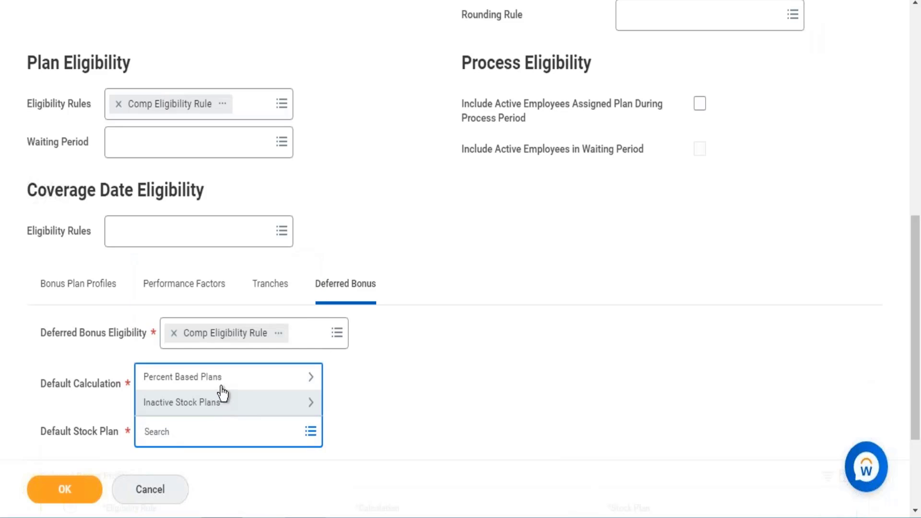
{"action": "type", "text": "W"}
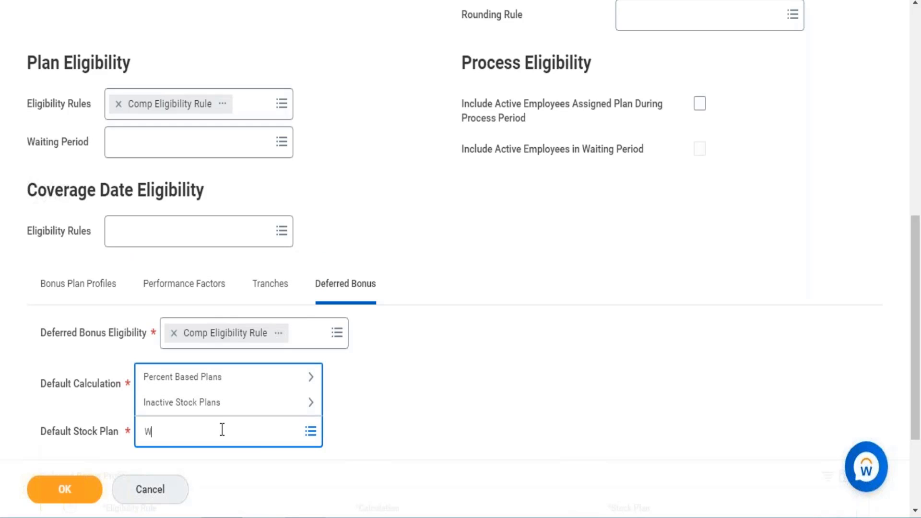
{"action": "type", "text": "D hris"}
{"action": "left_click", "coordinate": [195, 434]}
{"action": "key", "text": "BackSpace"}
{"action": "key", "text": "BackSpace"}
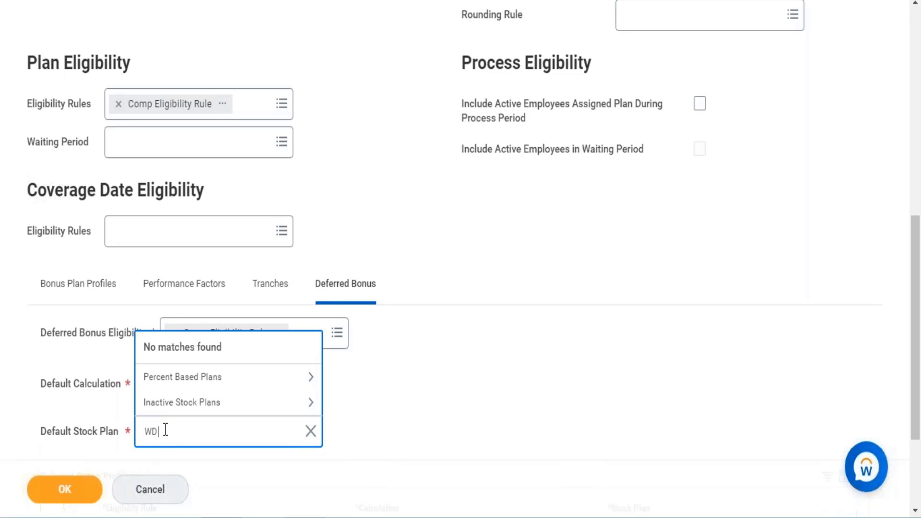
{"action": "key", "text": "Return"}
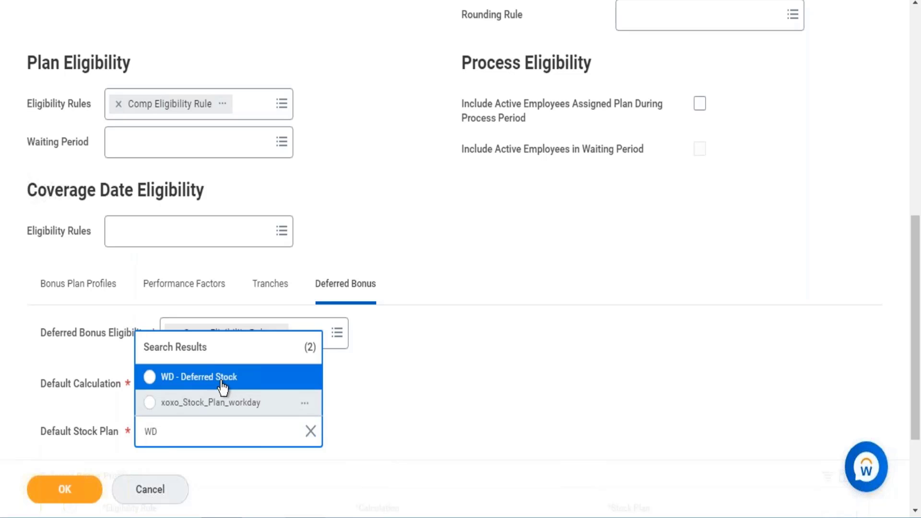
{"action": "left_click", "coordinate": [222, 379]}
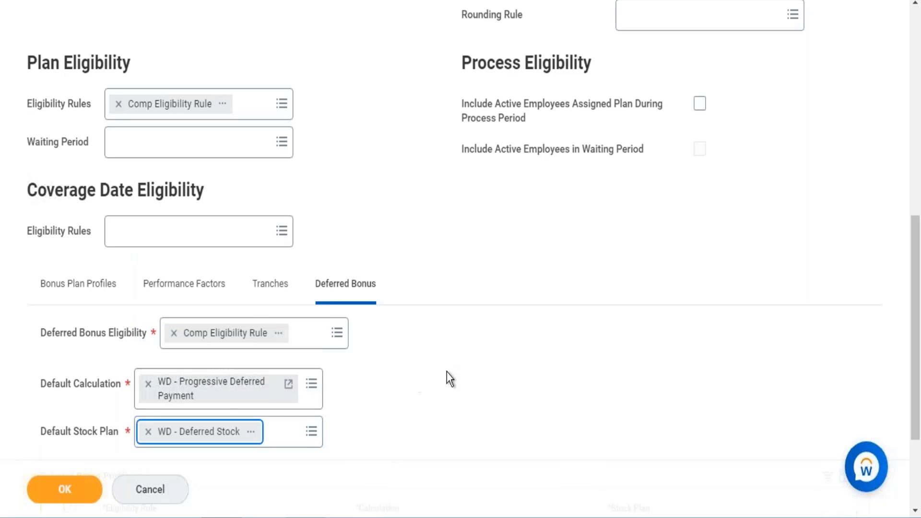
Step: Add a row to the plan's Deferred Bonus Profiles and search its eligibility rules for management
{"action": "left_click_drag", "start_coordinate": [918, 262], "coordinate": [920, 326]}
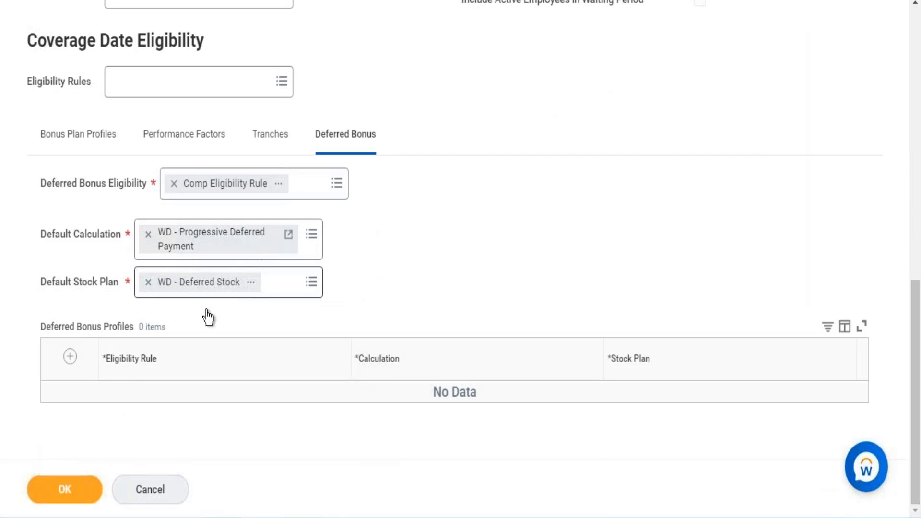
{"action": "left_click", "coordinate": [70, 357]}
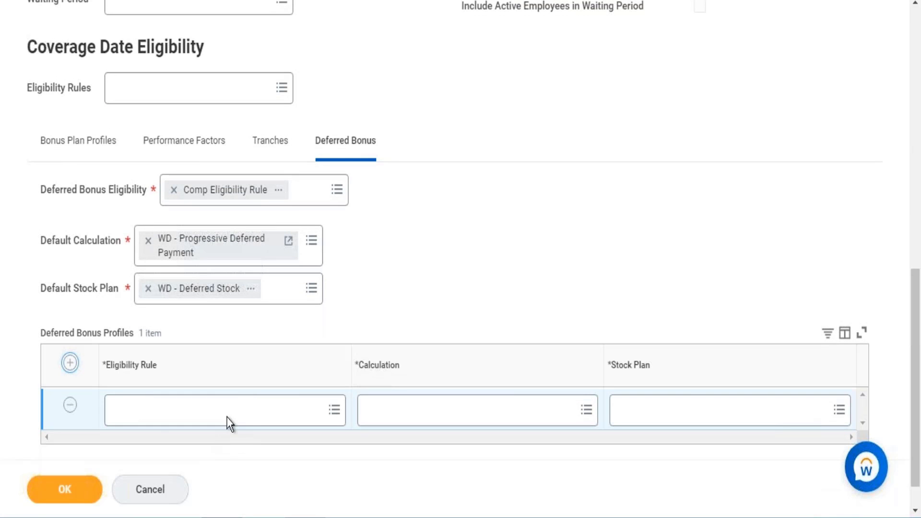
{"action": "left_click", "coordinate": [229, 421]}
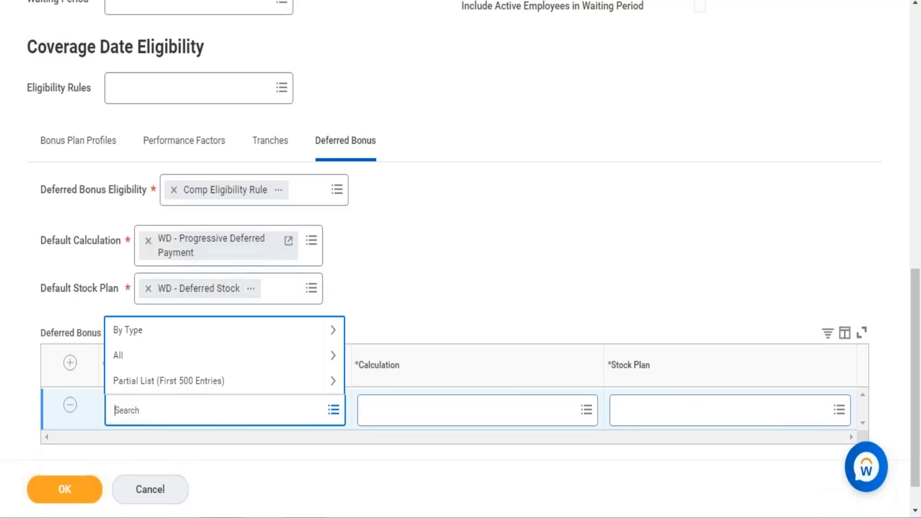
{"action": "type", "text": "management"}
{"action": "key", "text": "Return"}
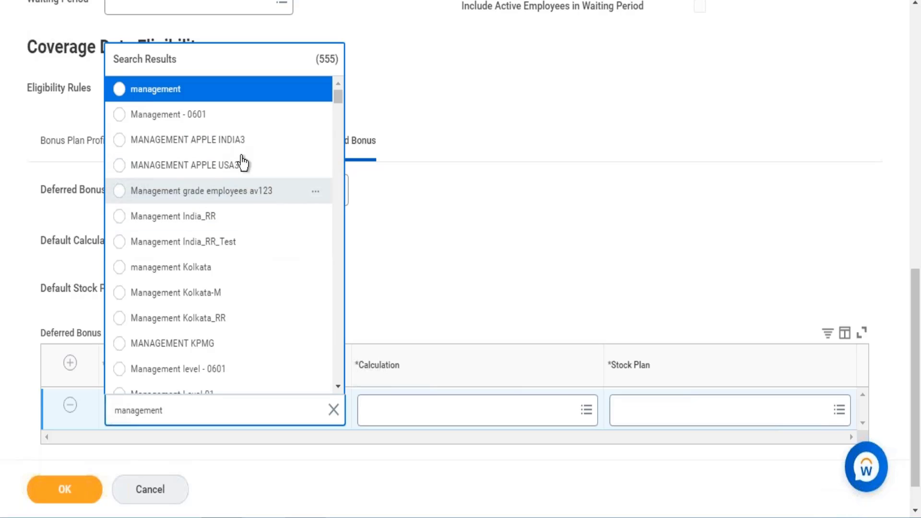
Step: Search for Eligibility rule and set the profile's Eligibility Rule to Comp Eligibility Rule for Management Levels
{"action": "double_click", "coordinate": [187, 407]}
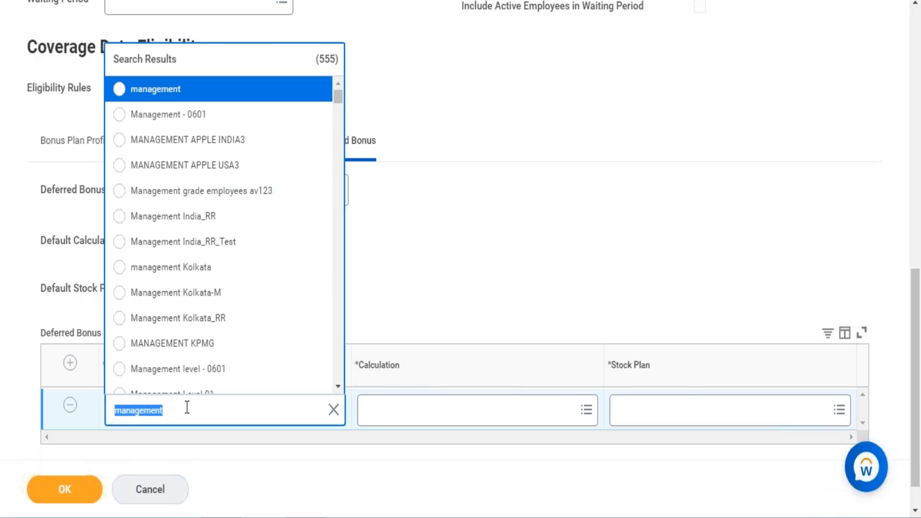
{"action": "type", "text": "Eligi"}
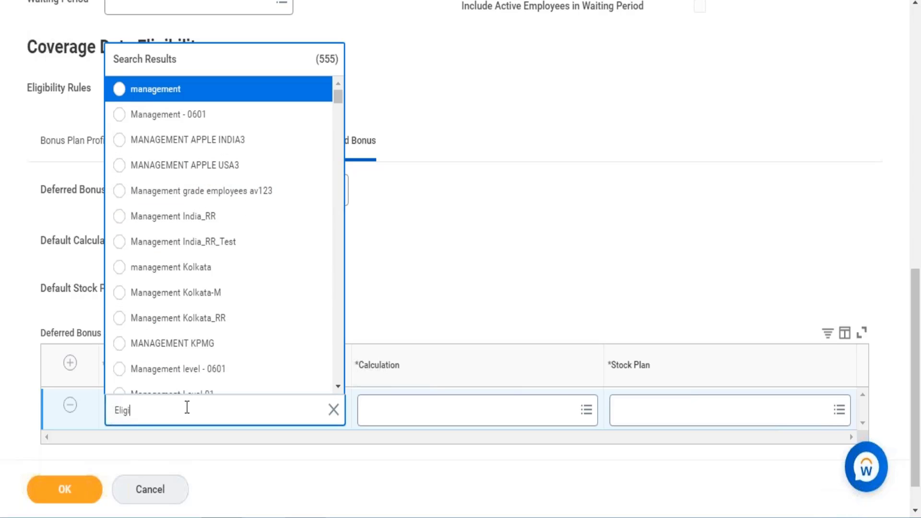
{"action": "type", "text": "bility "}
{"action": "type", "text": "rue"}
{"action": "type", "text": "le"}
{"action": "key", "text": "Return"}
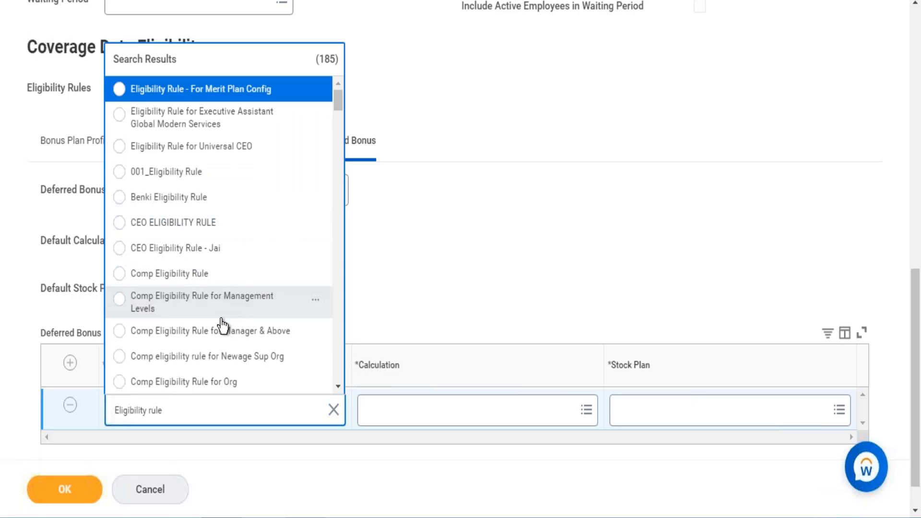
{"action": "left_click", "coordinate": [205, 307]}
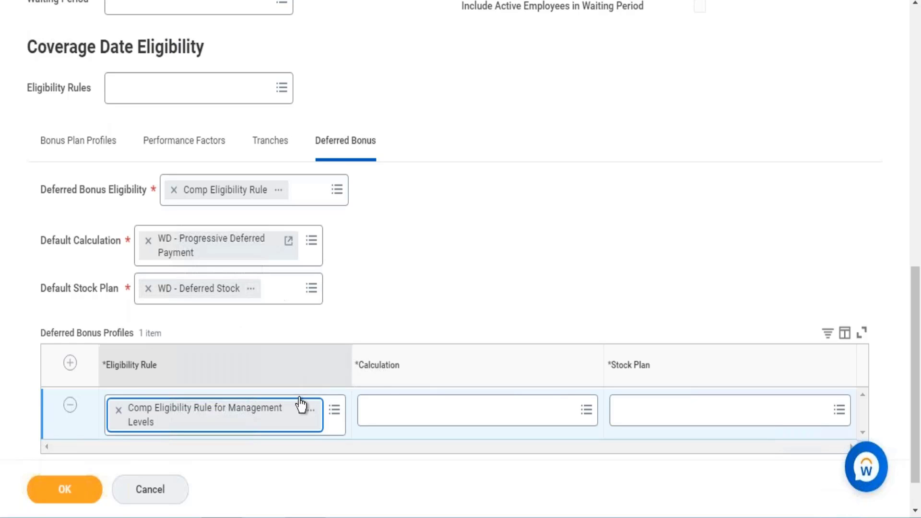
Step: Set the profile's Calculation to WD - Progressive Deferred Payment and Stock Plan to WD - Deferred Stock, and submit the bonus plan
{"action": "left_click", "coordinate": [478, 410]}
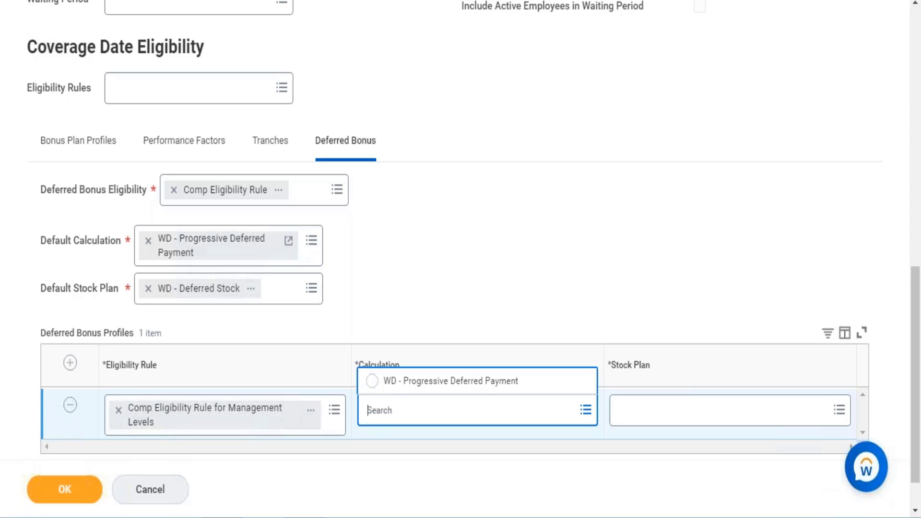
{"action": "left_click", "coordinate": [421, 387]}
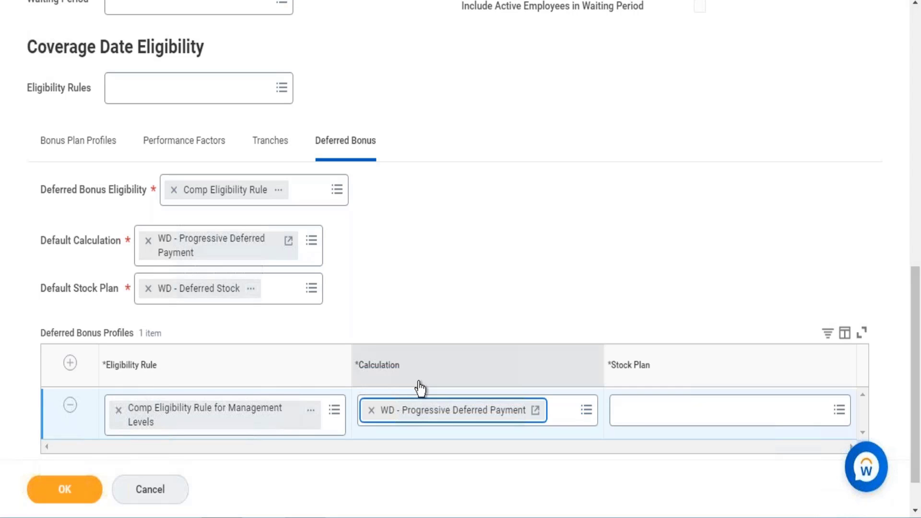
{"action": "left_click", "coordinate": [639, 411]}
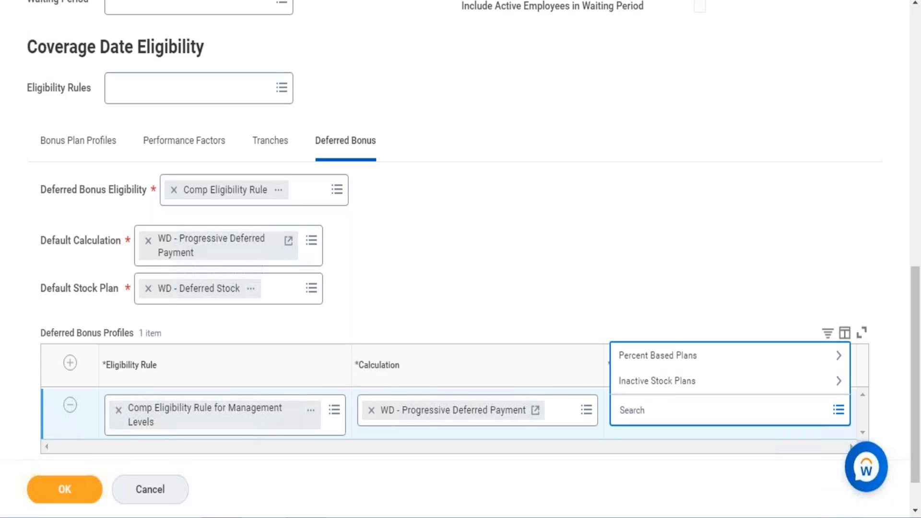
{"action": "type", "text": "Deferred"}
{"action": "key", "text": "Return"}
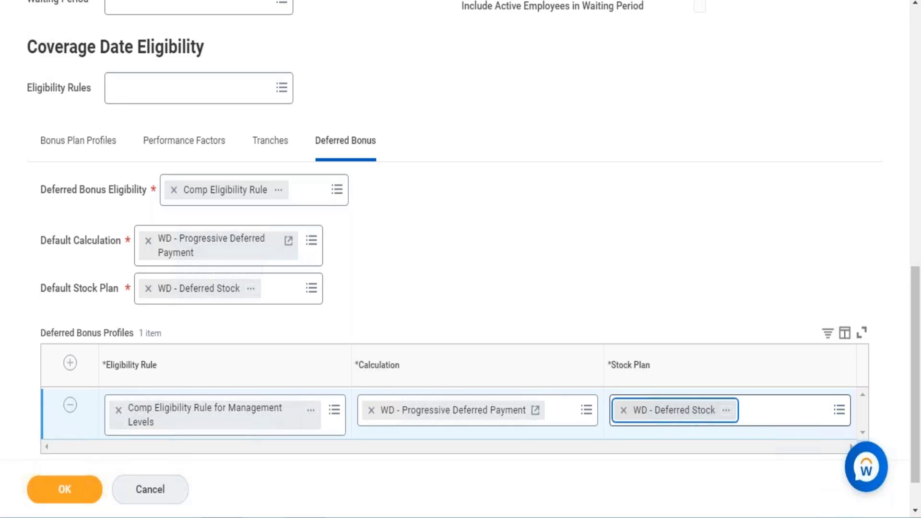
{"action": "left_click", "coordinate": [59, 494]}
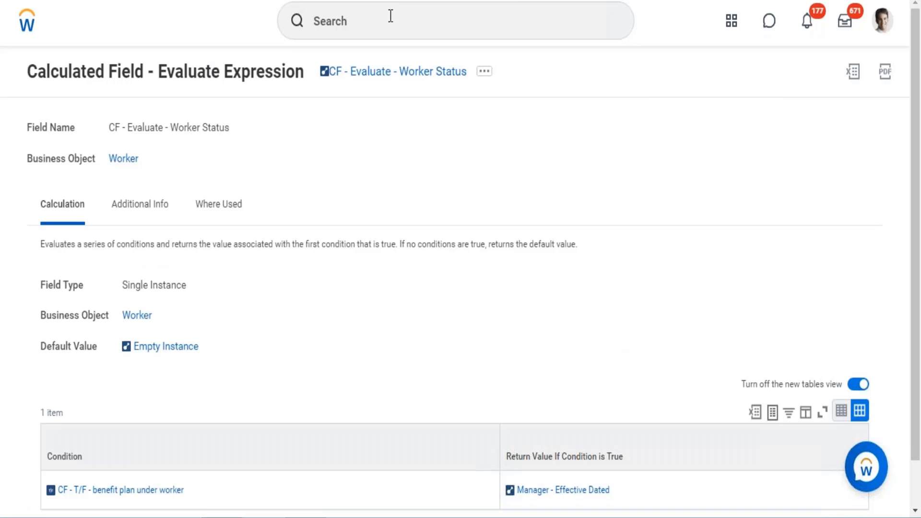
Step: Search Workday for rollout and open the Rollout Compensation Plans to Employees task
{"action": "left_click", "coordinate": [391, 16]}
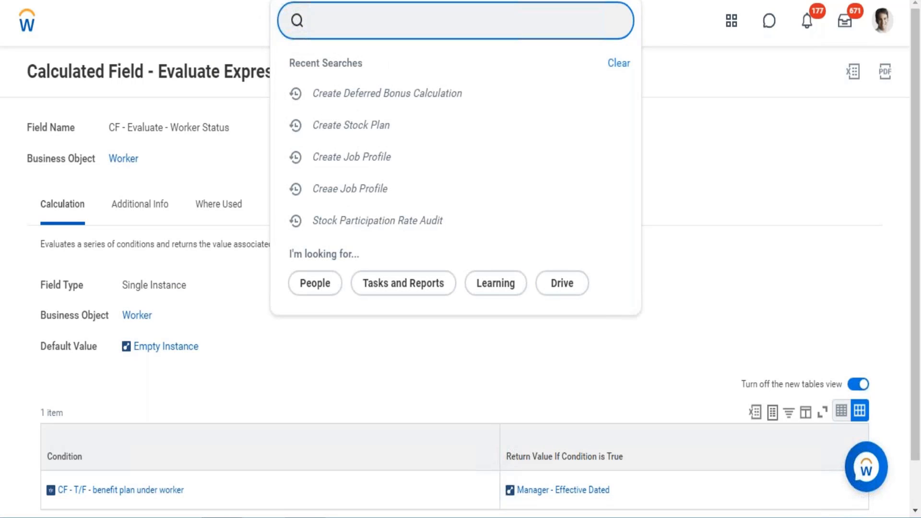
{"action": "type", "text": "rolllout process"}
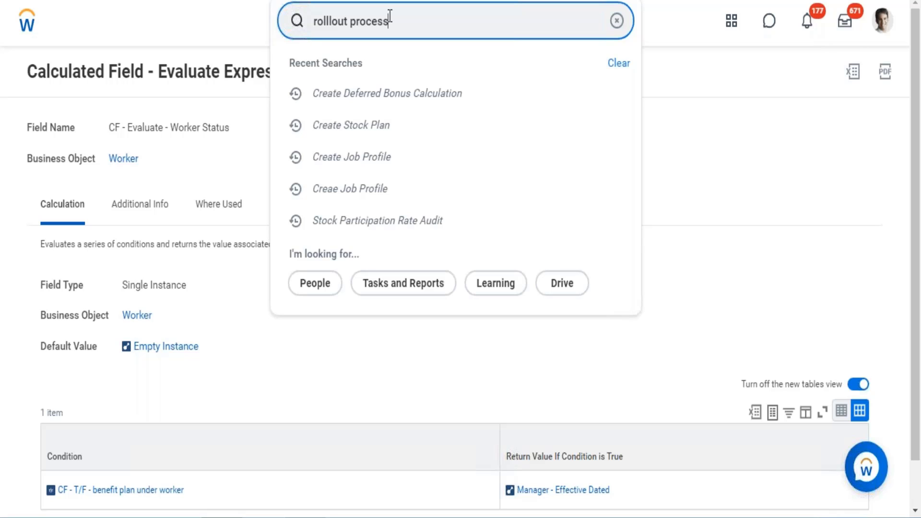
{"action": "key", "text": "Return"}
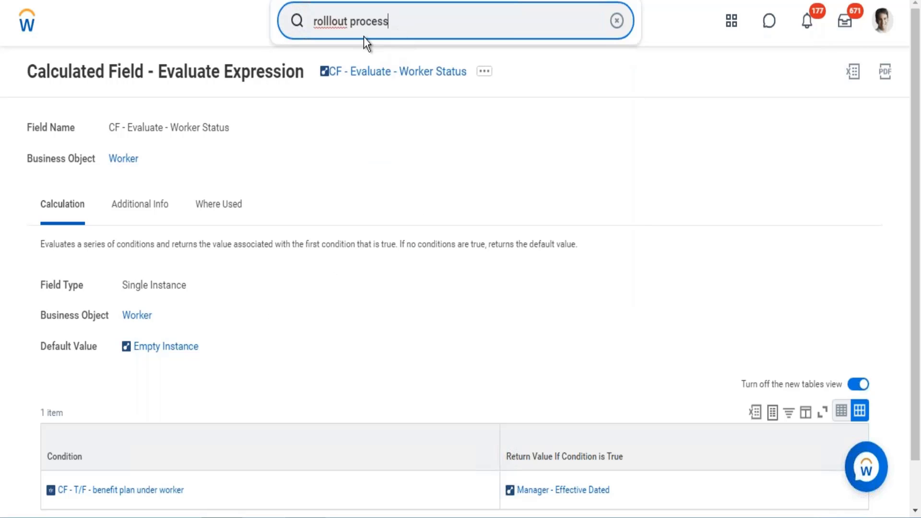
{"action": "left_click", "coordinate": [333, 22]}
{"action": "key", "text": "BackSpace"}
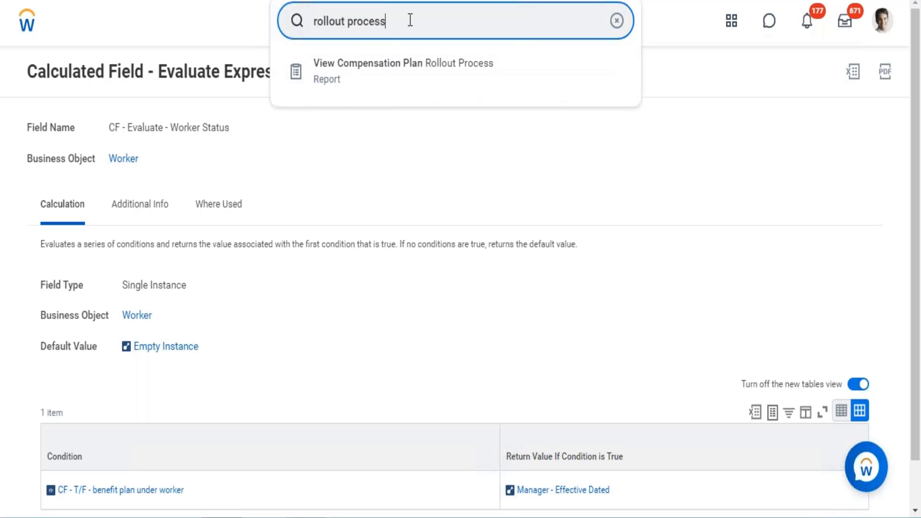
{"action": "key", "text": "BackSpace"}
{"action": "key", "text": "BackSpace"}
{"action": "key", "text": "BackSpace"}
{"action": "key", "text": "BackSpace"}
{"action": "key", "text": "BackSpace"}
{"action": "key", "text": "BackSpace"}
{"action": "key", "text": "BackSpace"}
{"action": "left_click", "coordinate": [406, 84]}
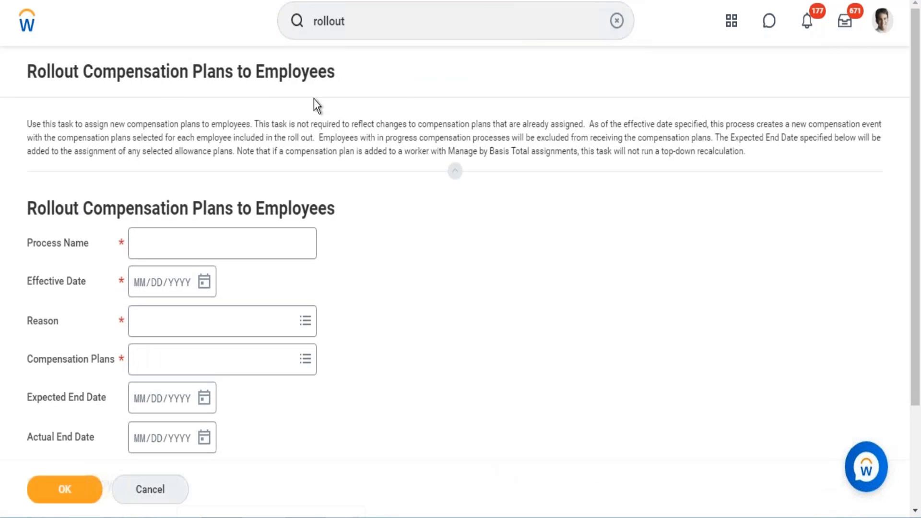
Step: Enter Defferred Rollout as the rollout's Process Name and set its Effective Date to 09/20/2021
{"action": "left_click", "coordinate": [227, 240]}
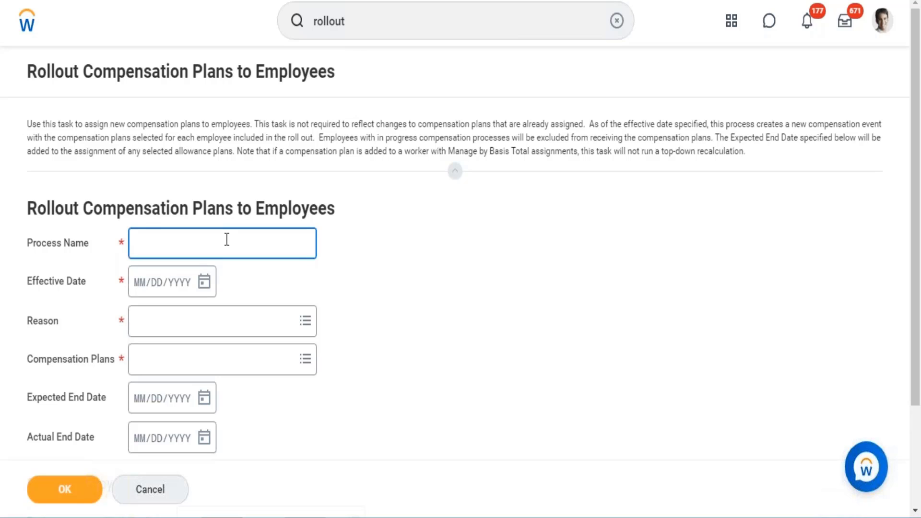
{"action": "type", "text": "Defferred Rollout"}
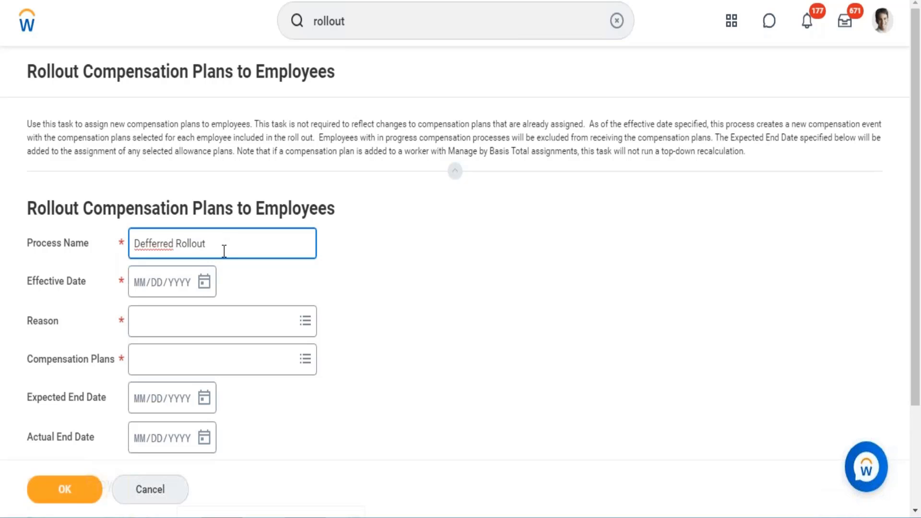
{"action": "left_click", "coordinate": [206, 284]}
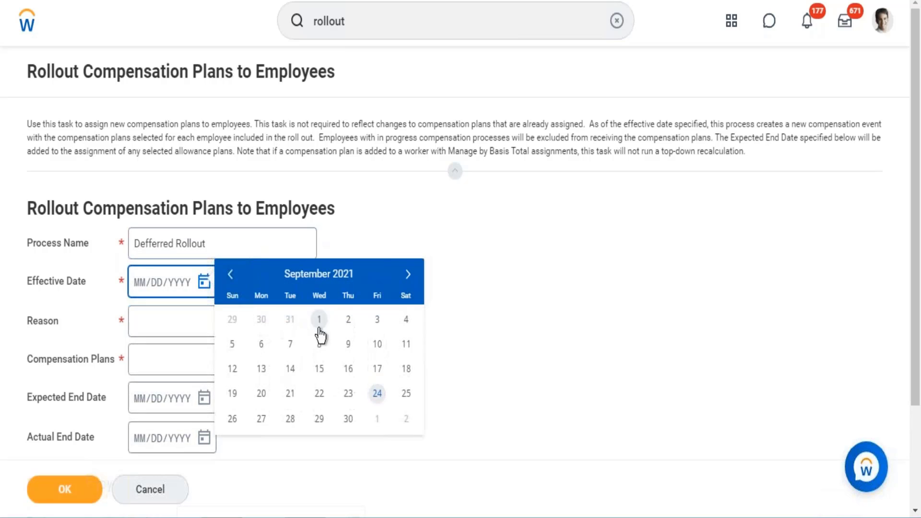
{"action": "left_click", "coordinate": [261, 393]}
Step: Set the rollout's Reason to Adjustment > Plan Assignment and its Compensation Plans to WD - Deferred Stock
{"action": "left_click", "coordinate": [178, 322]}
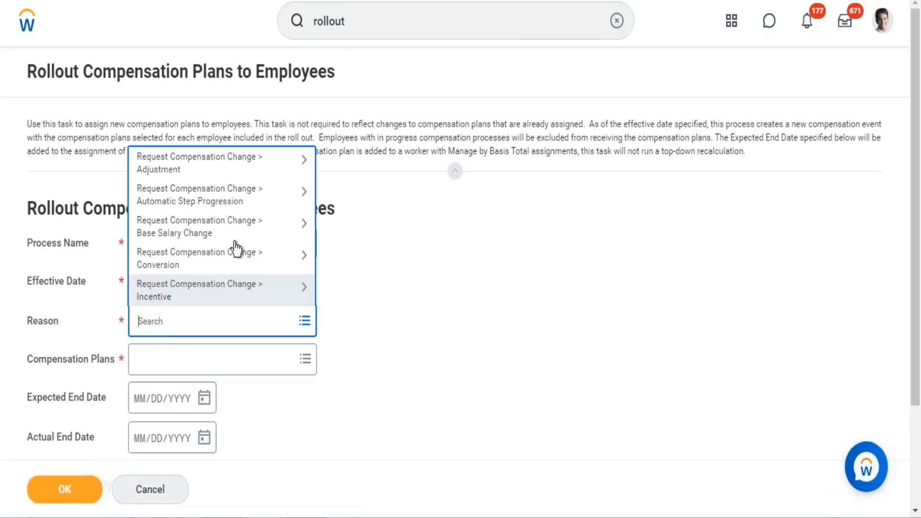
{"action": "left_click", "coordinate": [240, 163]}
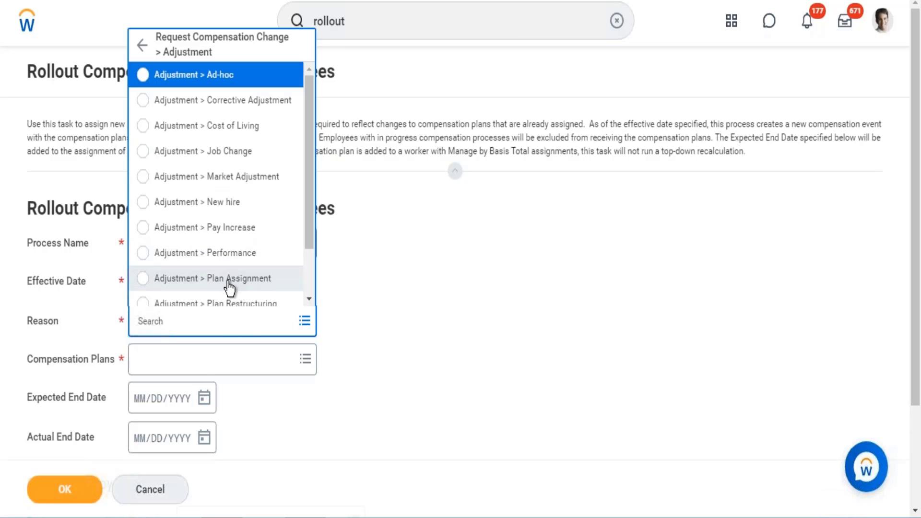
{"action": "left_click", "coordinate": [233, 282]}
{"action": "left_click", "coordinate": [195, 365]}
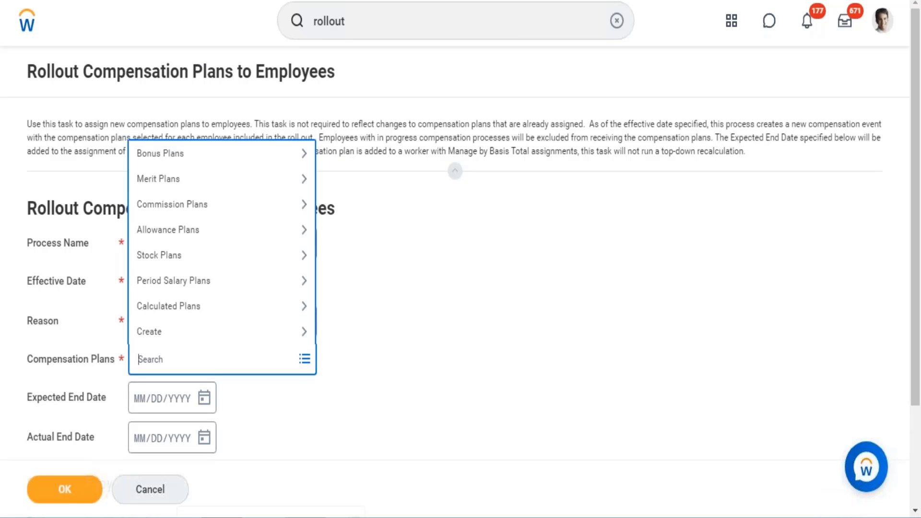
{"action": "type", "text": "Deferred"}
{"action": "key", "text": "Return"}
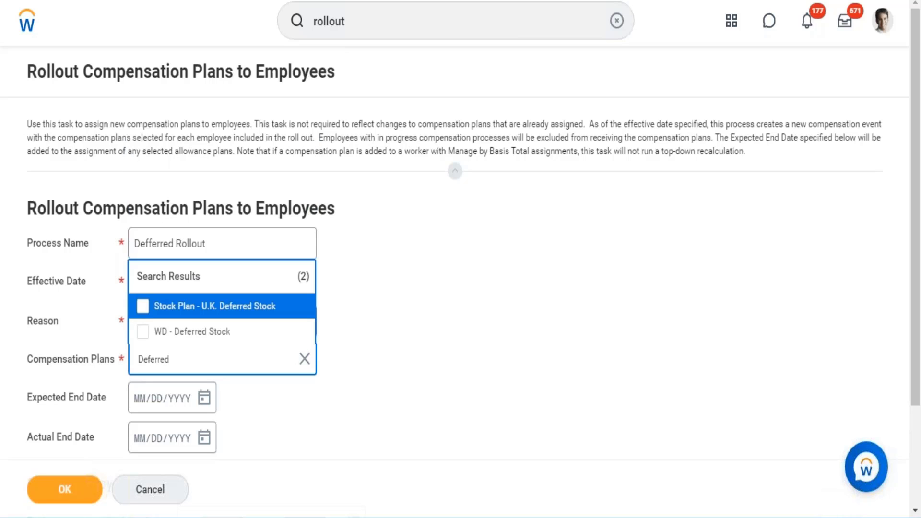
{"action": "left_click", "coordinate": [201, 332]}
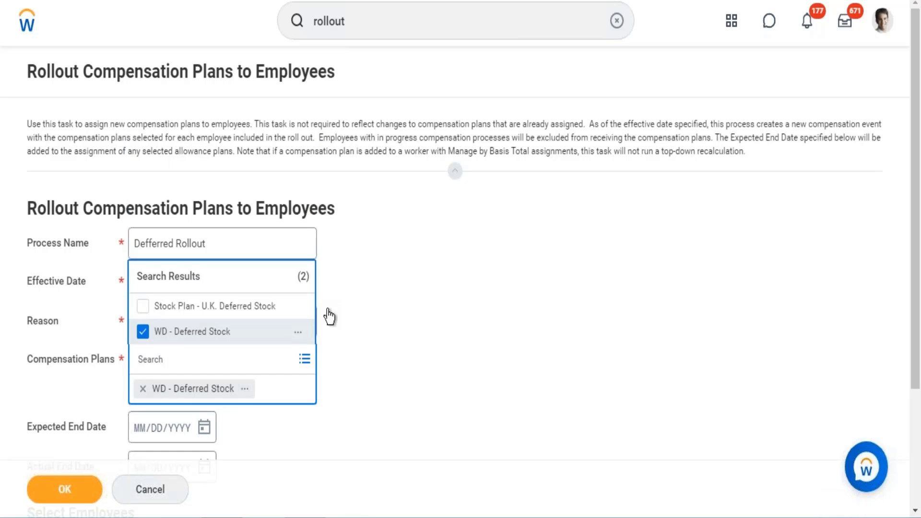
{"action": "left_click", "coordinate": [437, 339]}
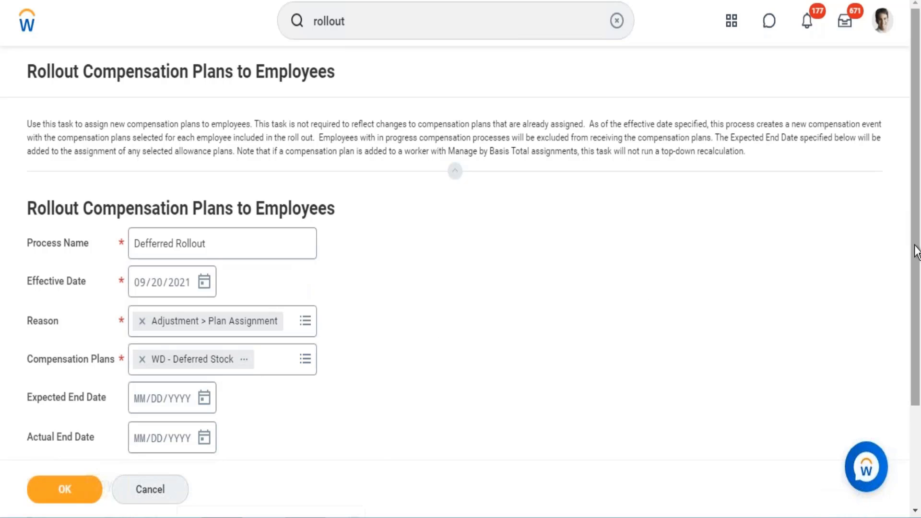
Step: Search for Comp Elig and select employees by the compensation eligibility rule Comp Eligibility Rule
{"action": "left_click_drag", "start_coordinate": [916, 252], "coordinate": [916, 320]}
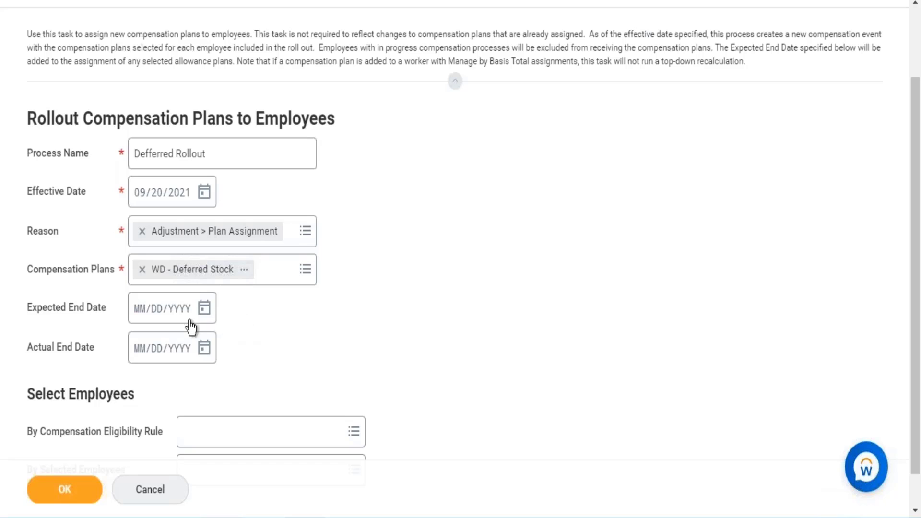
{"action": "left_click", "coordinate": [232, 432]}
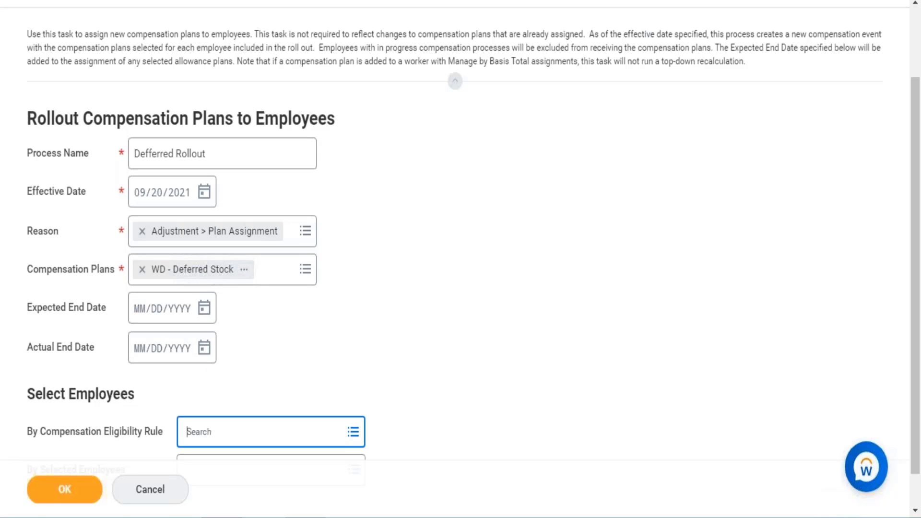
{"action": "type", "text": "Comp "}
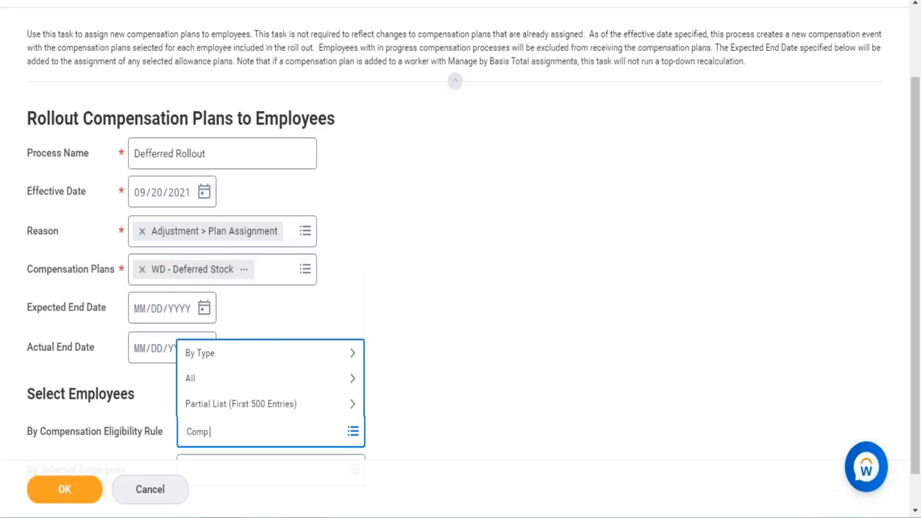
{"action": "type", "text": "Elig"}
{"action": "key", "text": "Return"}
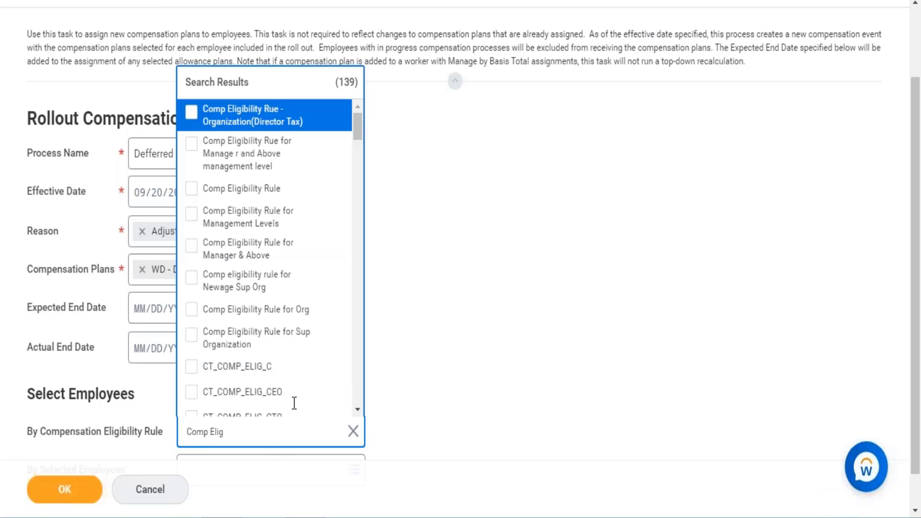
{"action": "left_click", "coordinate": [295, 191]}
{"action": "left_click", "coordinate": [581, 220]}
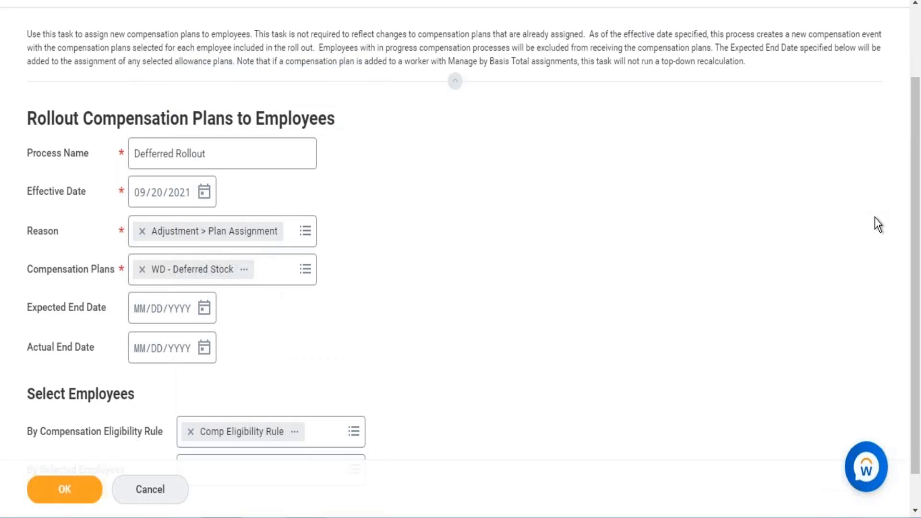
Step: Search for the employee by name and add them to the rollout's By Selected Employees
{"action": "scroll", "coordinate": [917, 220], "scroll_direction": "down", "scroll_amount": 1}
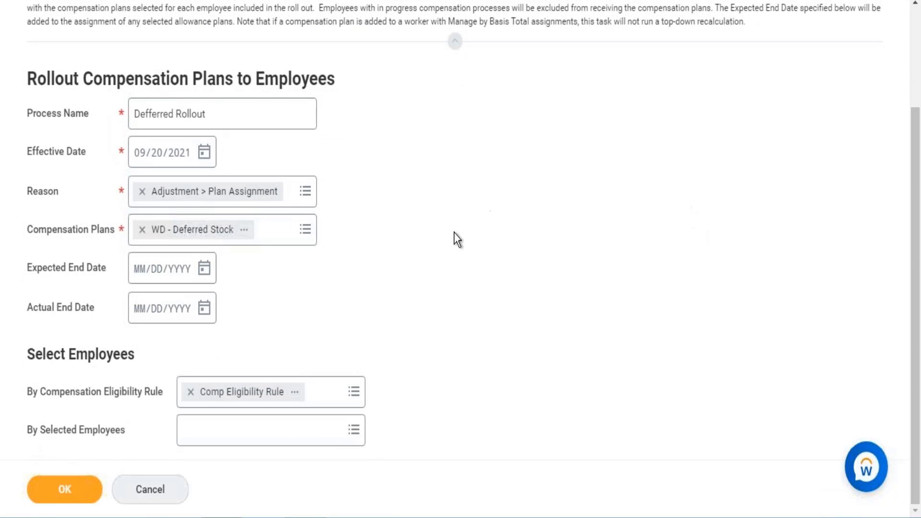
{"action": "left_click", "coordinate": [222, 439]}
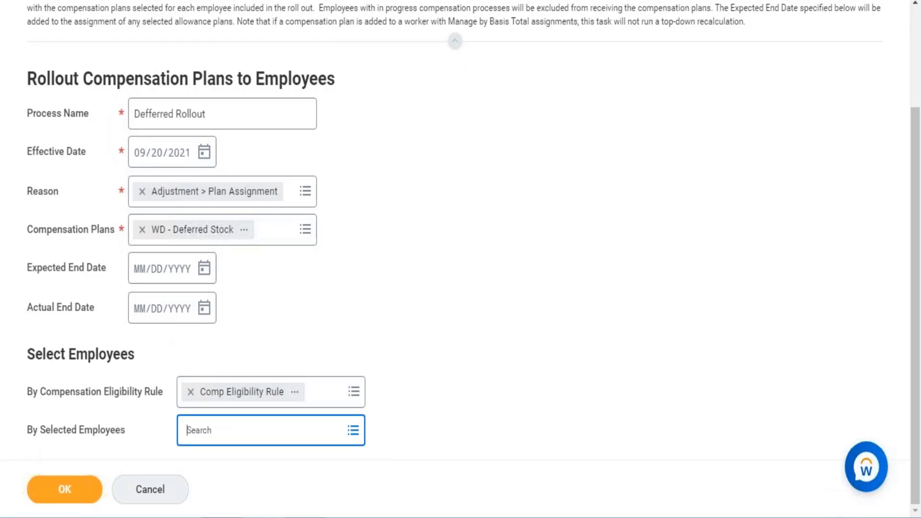
{"action": "key", "text": "Return"}
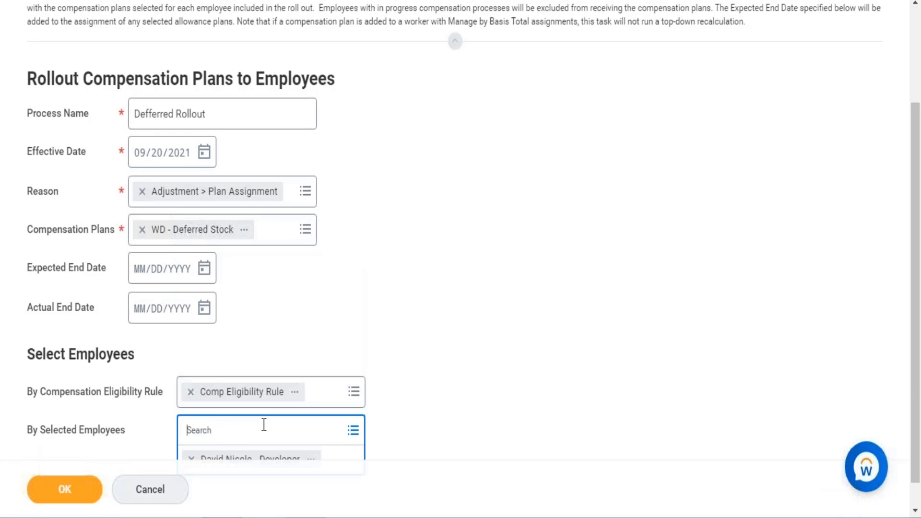
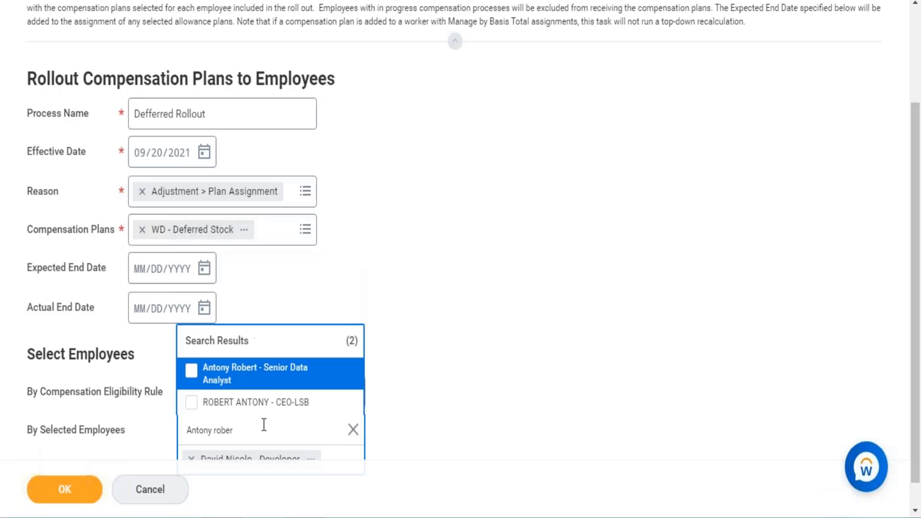
Step: Search for the second employee by name and add the Senior Data Analyst to the rollout's By Selected Employees
{"action": "left_click", "coordinate": [283, 382]}
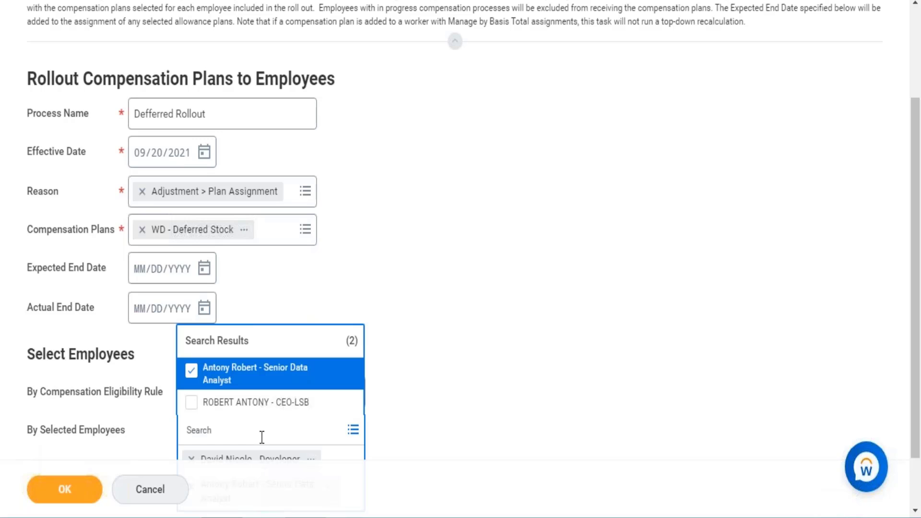
Step: Find the third employee by name, add the Workday Consultant to By Selected Employees, and submit the compensation plan rollout
{"action": "key", "text": "Return"}
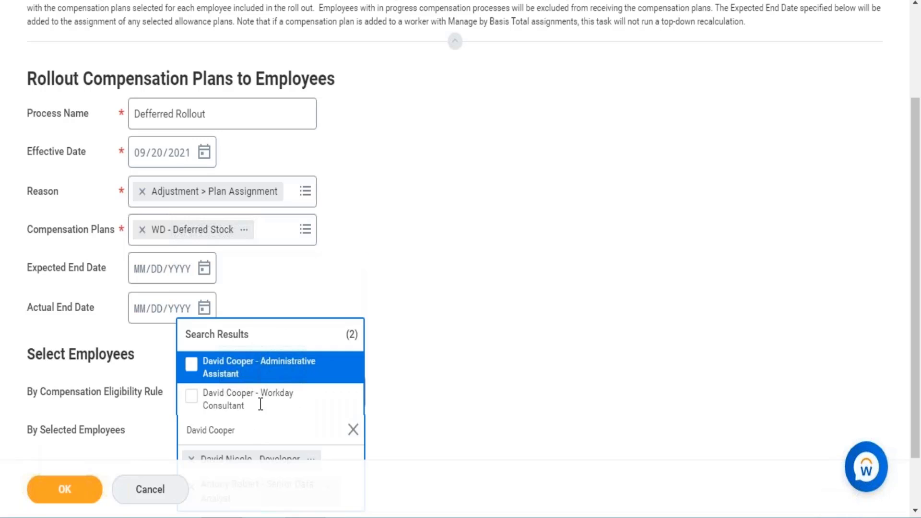
{"action": "left_click", "coordinate": [250, 406]}
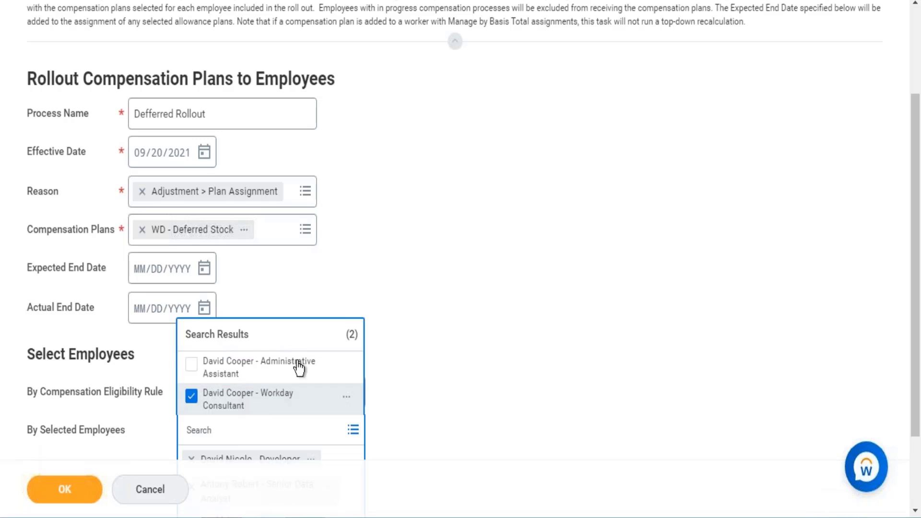
{"action": "left_click_drag", "start_coordinate": [914, 284], "coordinate": [910, 323]}
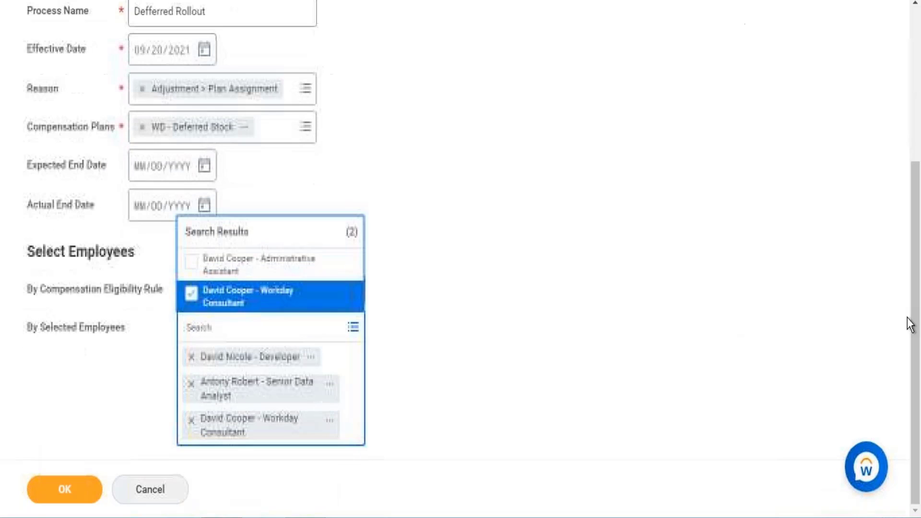
{"action": "left_click", "coordinate": [65, 489]}
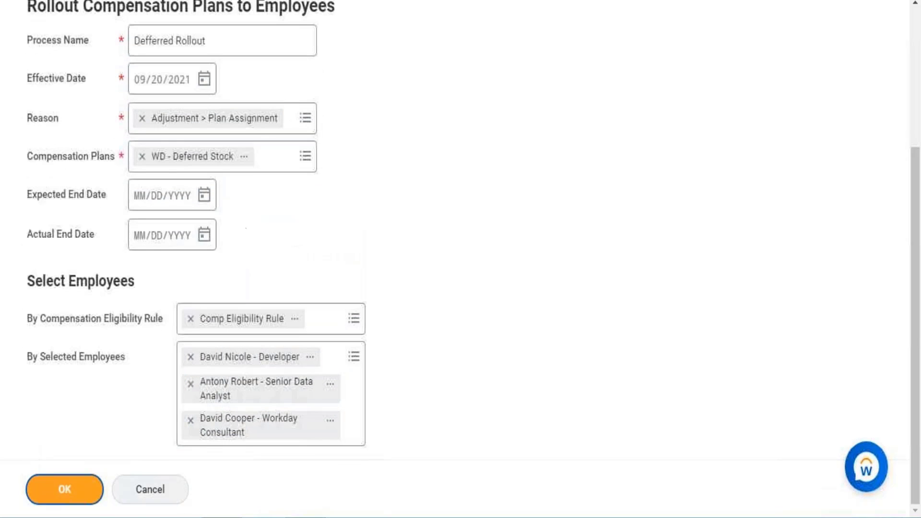